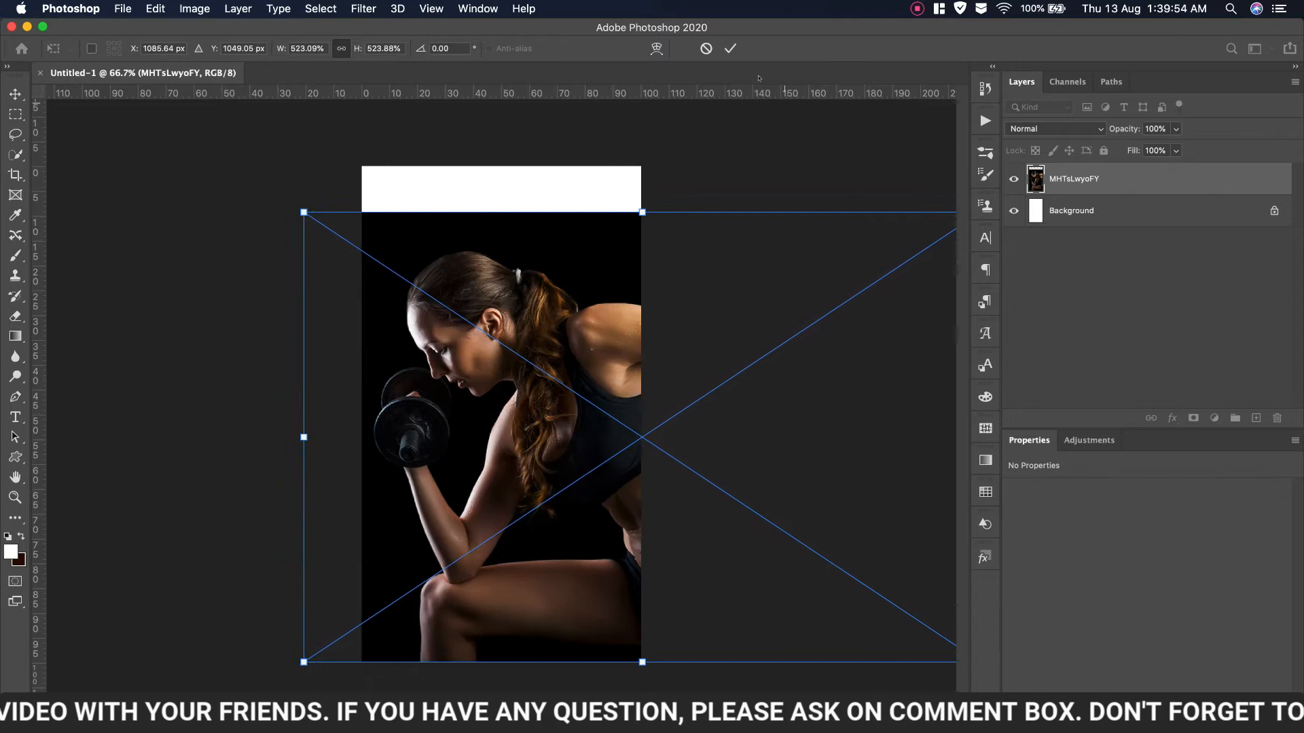
Commit the placement of the woman-with-dumbbell photo on the tall canvas
click(728, 49)
Add a black Solid Color fill layer above the Background
click(1071, 211)
click(1214, 417)
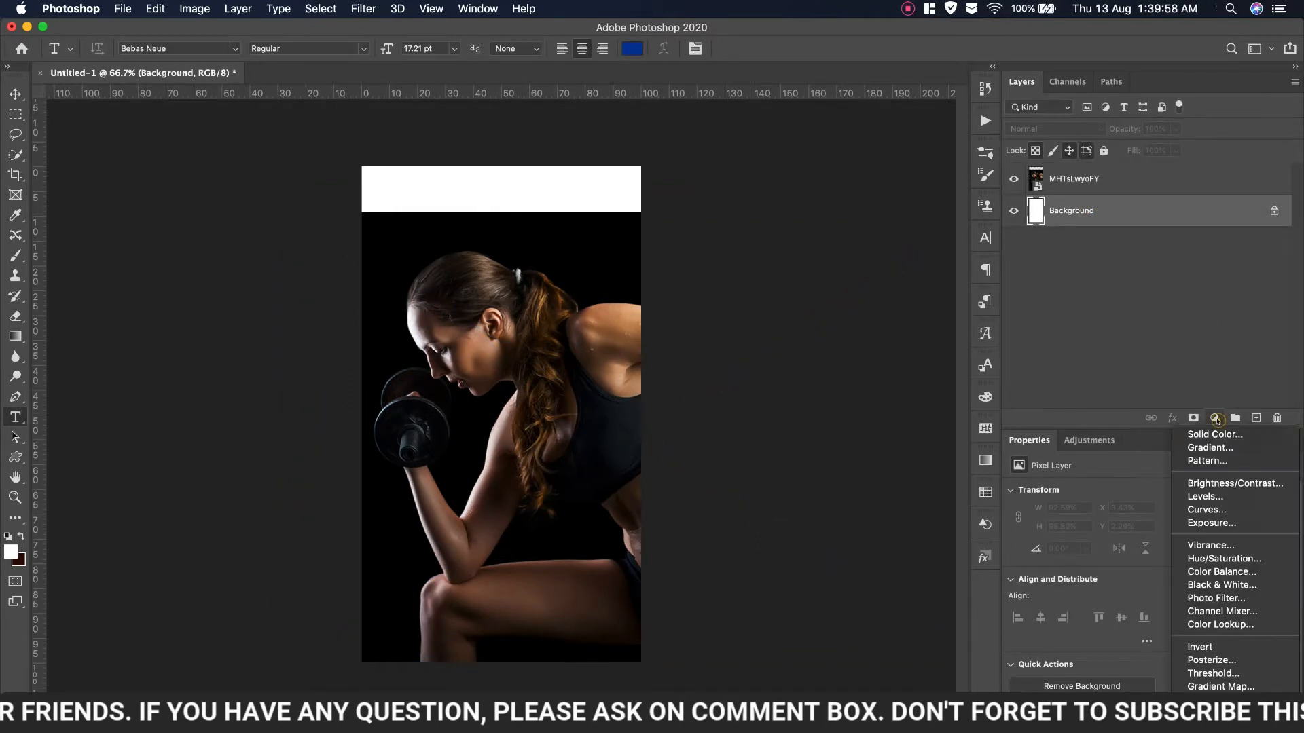
click(1221, 433)
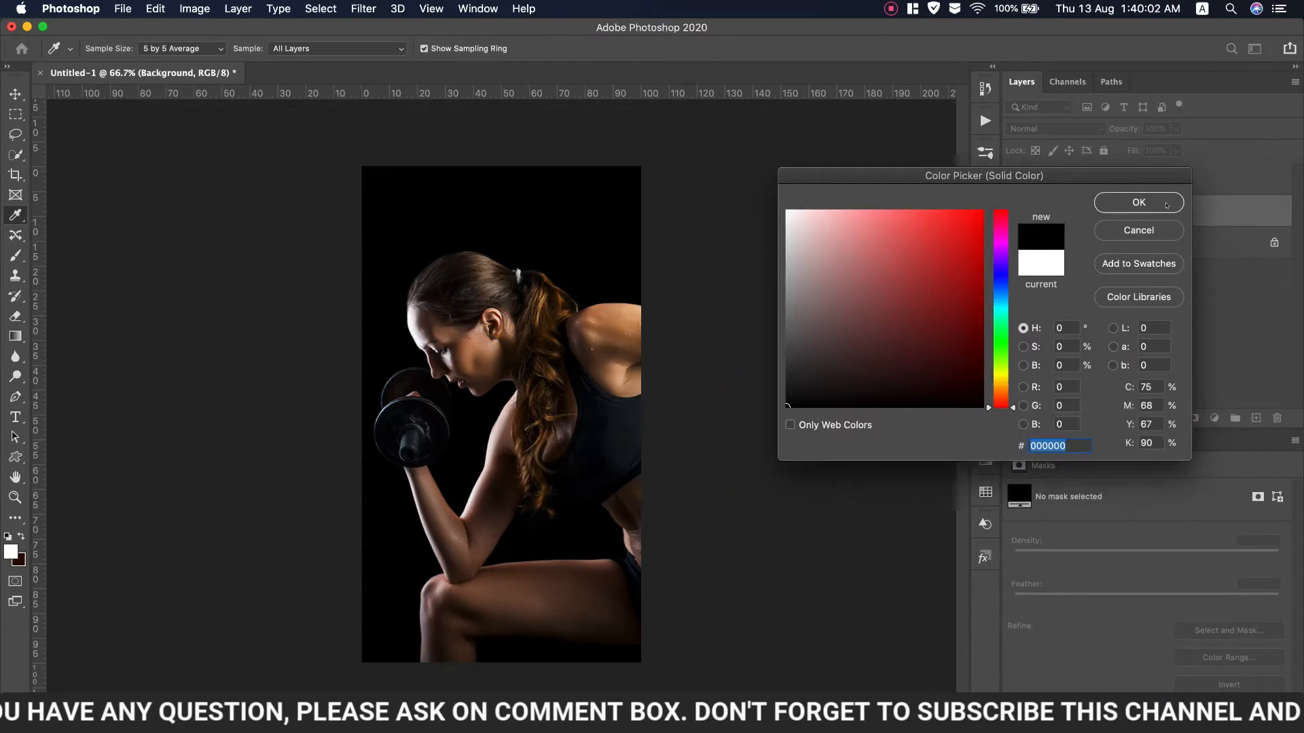
click(1166, 204)
key(t)
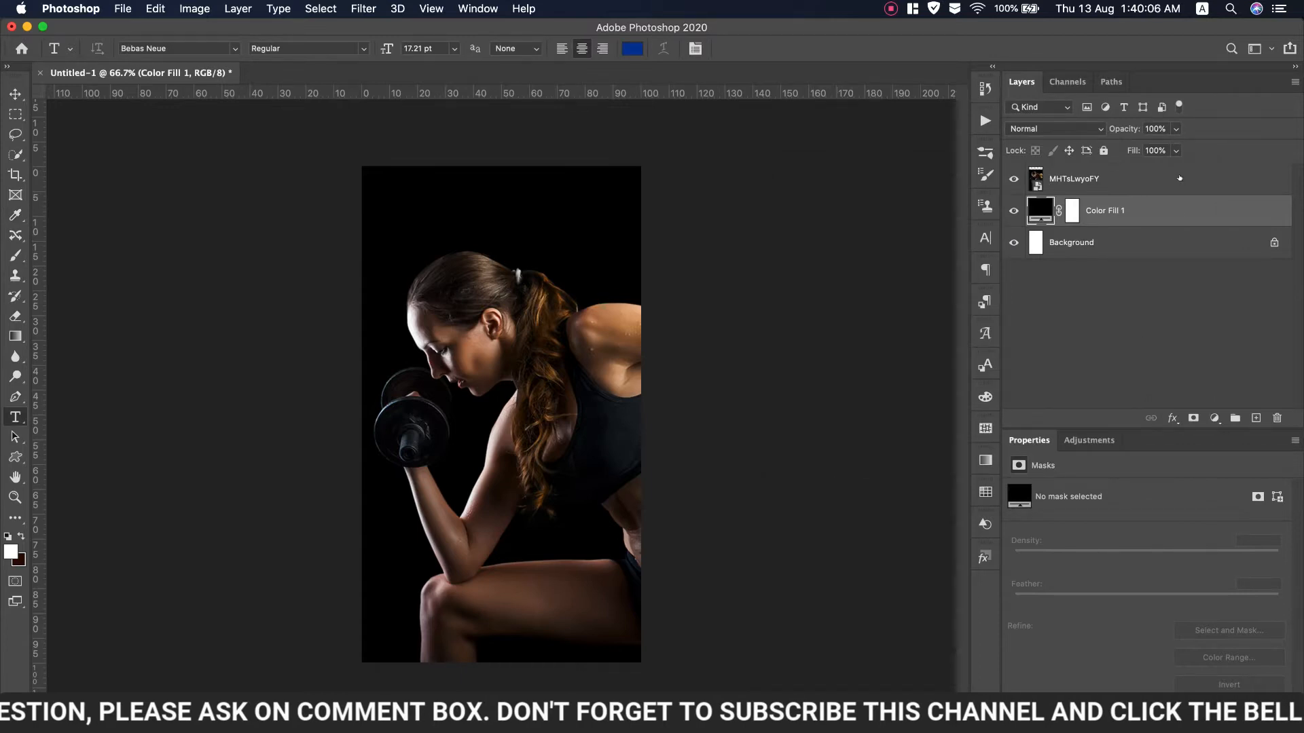
Merge the black fill layer into the photo layer
shift+click(1179, 178)
right_click(1121, 190)
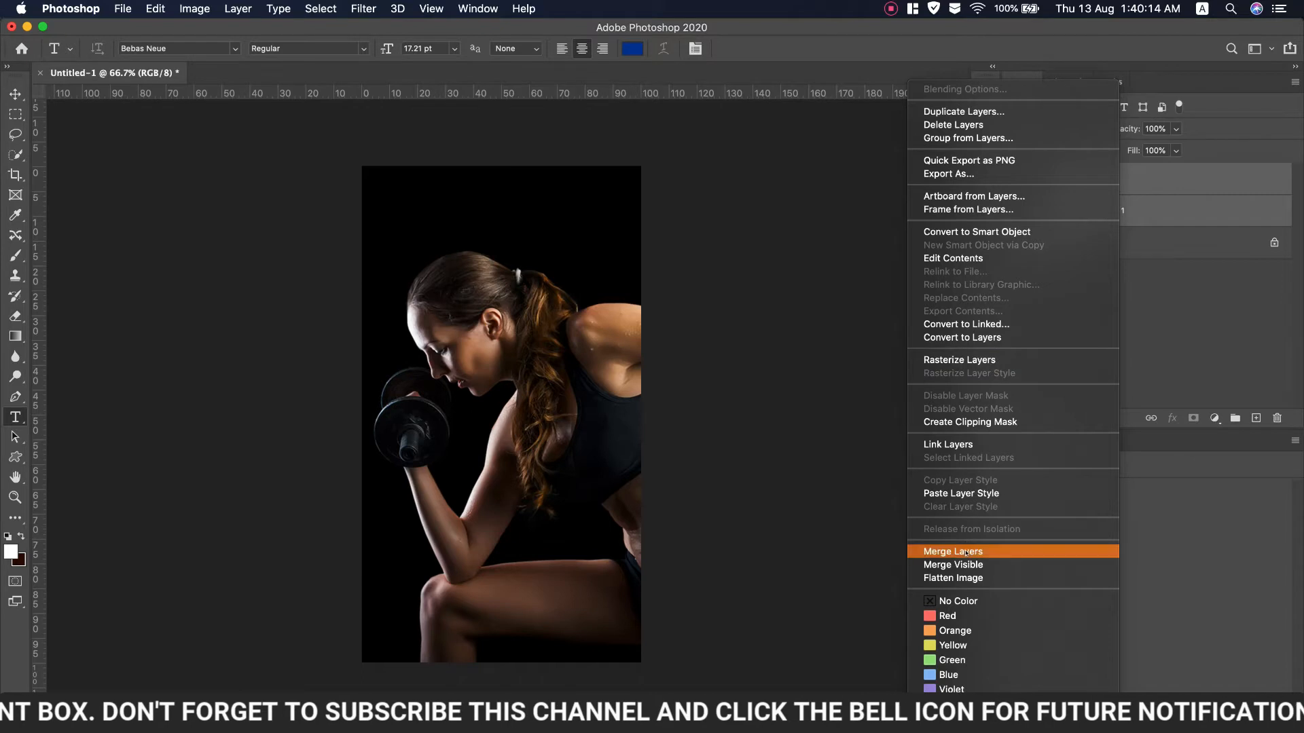
click(992, 551)
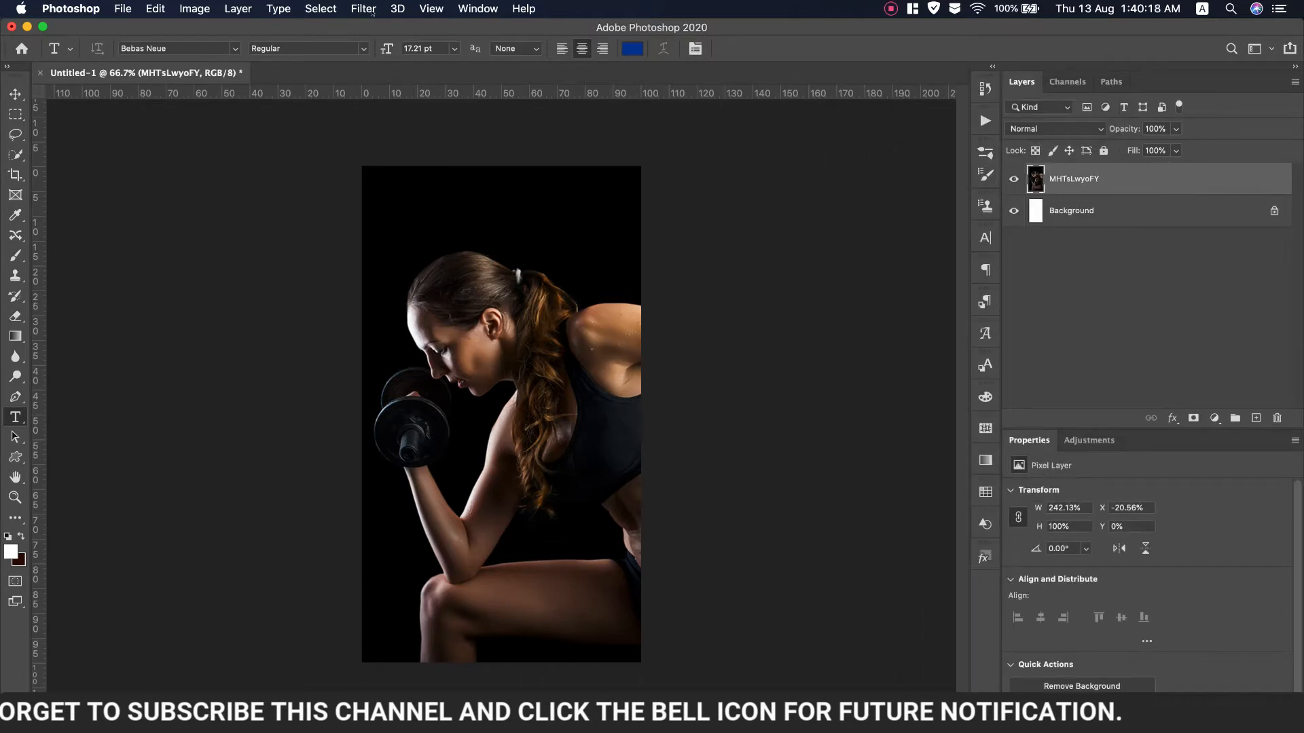
click(356, 8)
click(1119, 180)
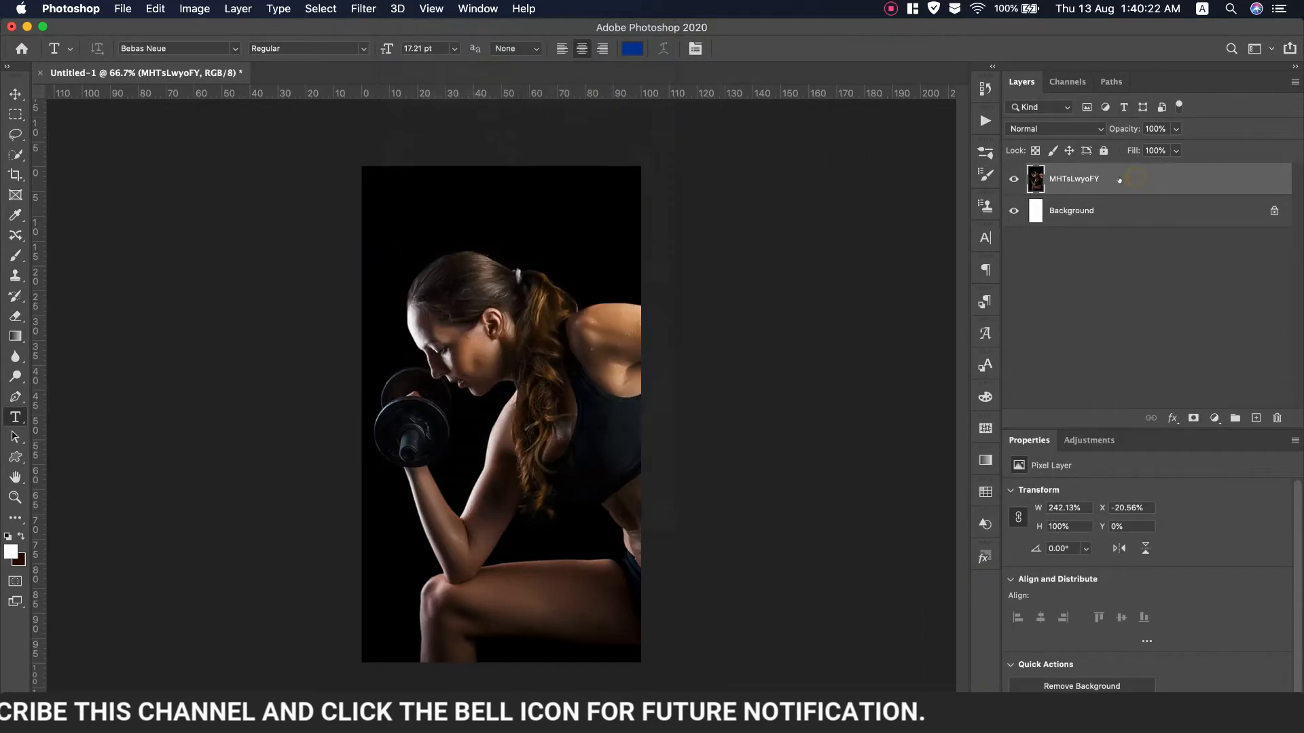
Add an Exposure adjustment layer with exposure -0.70 and gamma 0.89 to darken the photo
click(1215, 419)
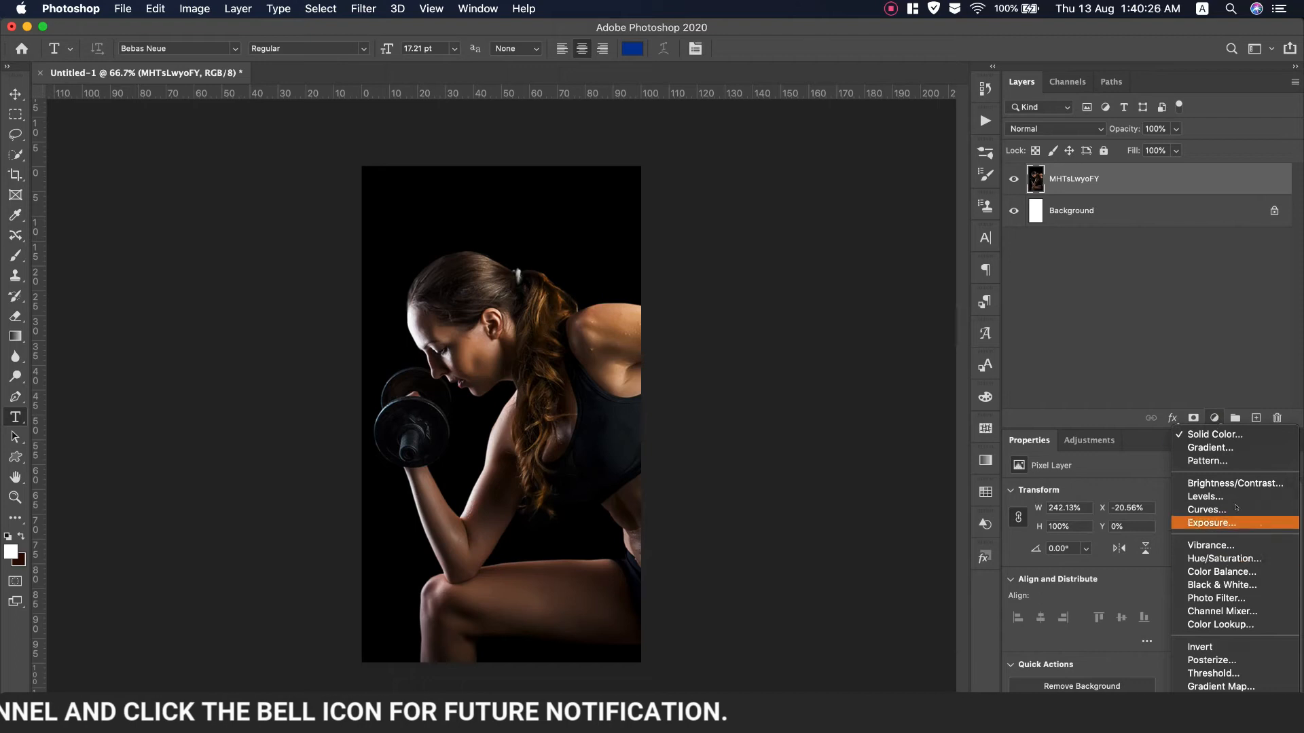
click(1223, 521)
drag(1146, 529, 1148, 559)
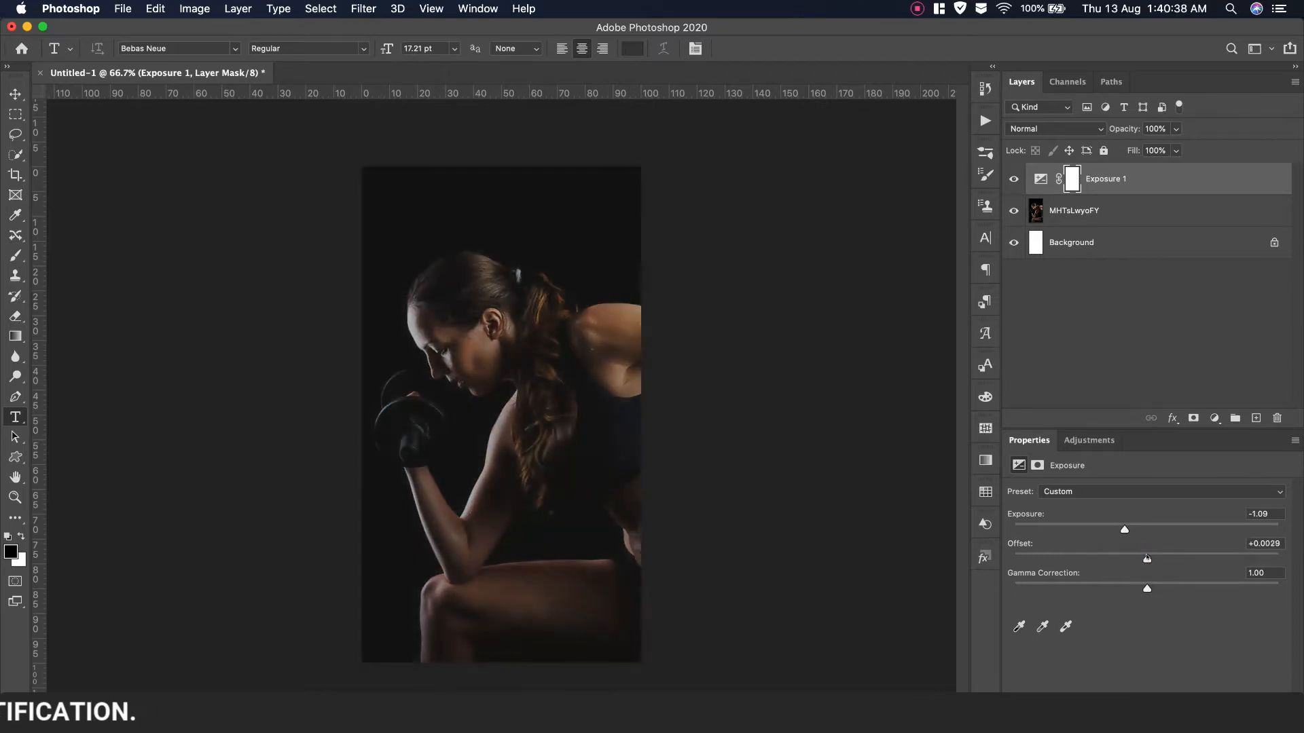
drag(1124, 529, 1132, 529)
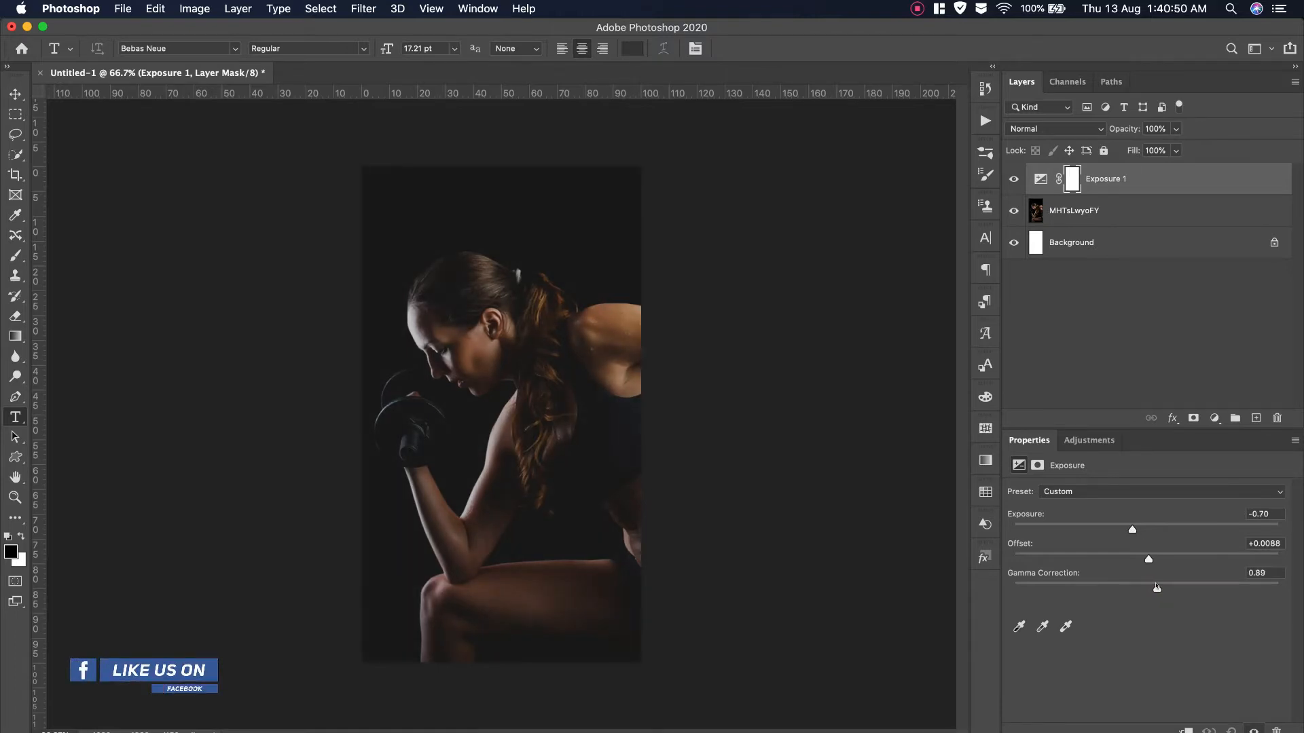
drag(1148, 559, 1152, 559)
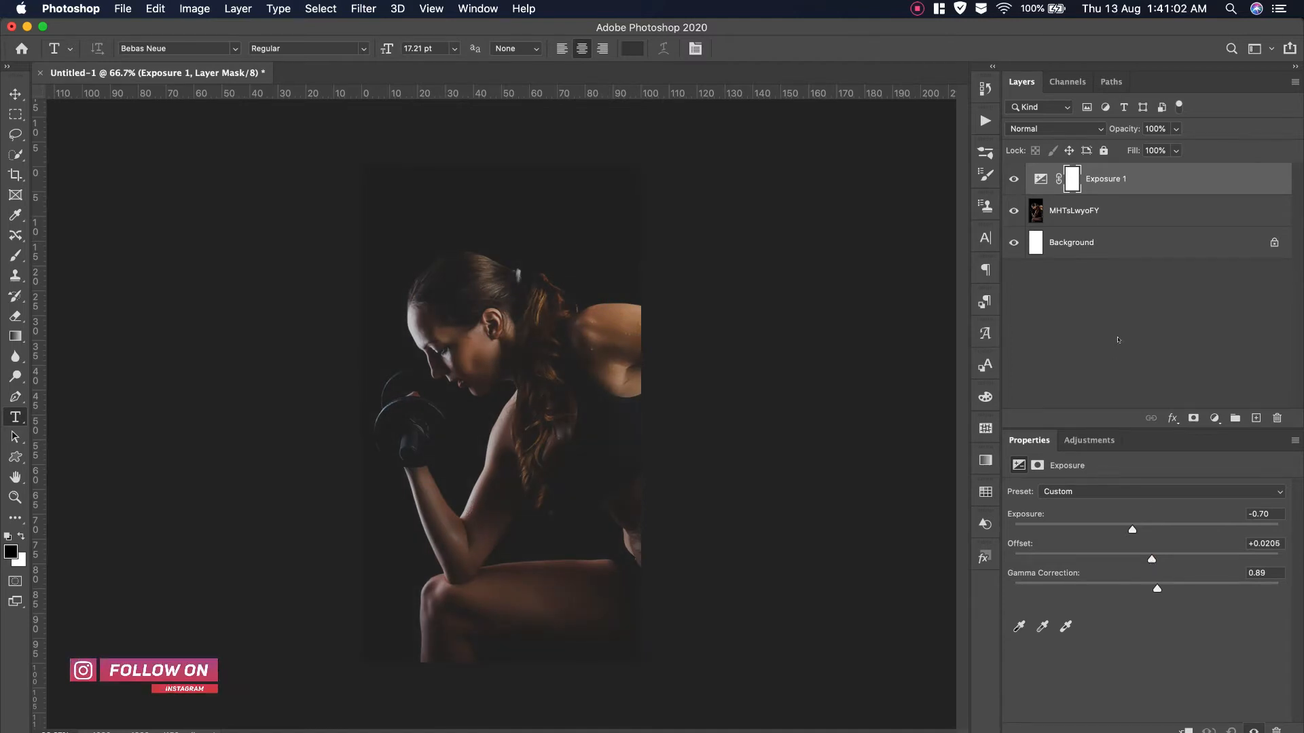
Add a Brightness/Contrast layer (brightness 11, contrast 16) and drag a left-edge vertical guide
click(1214, 418)
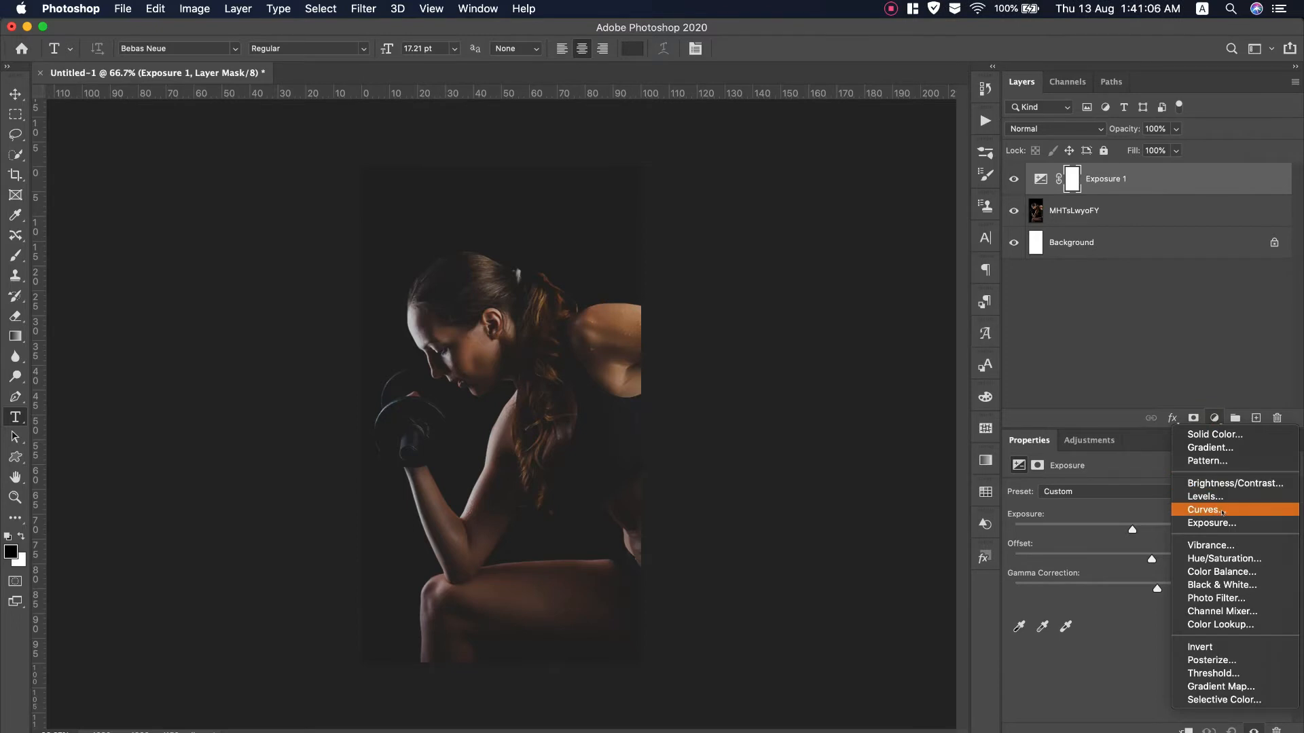
click(1236, 485)
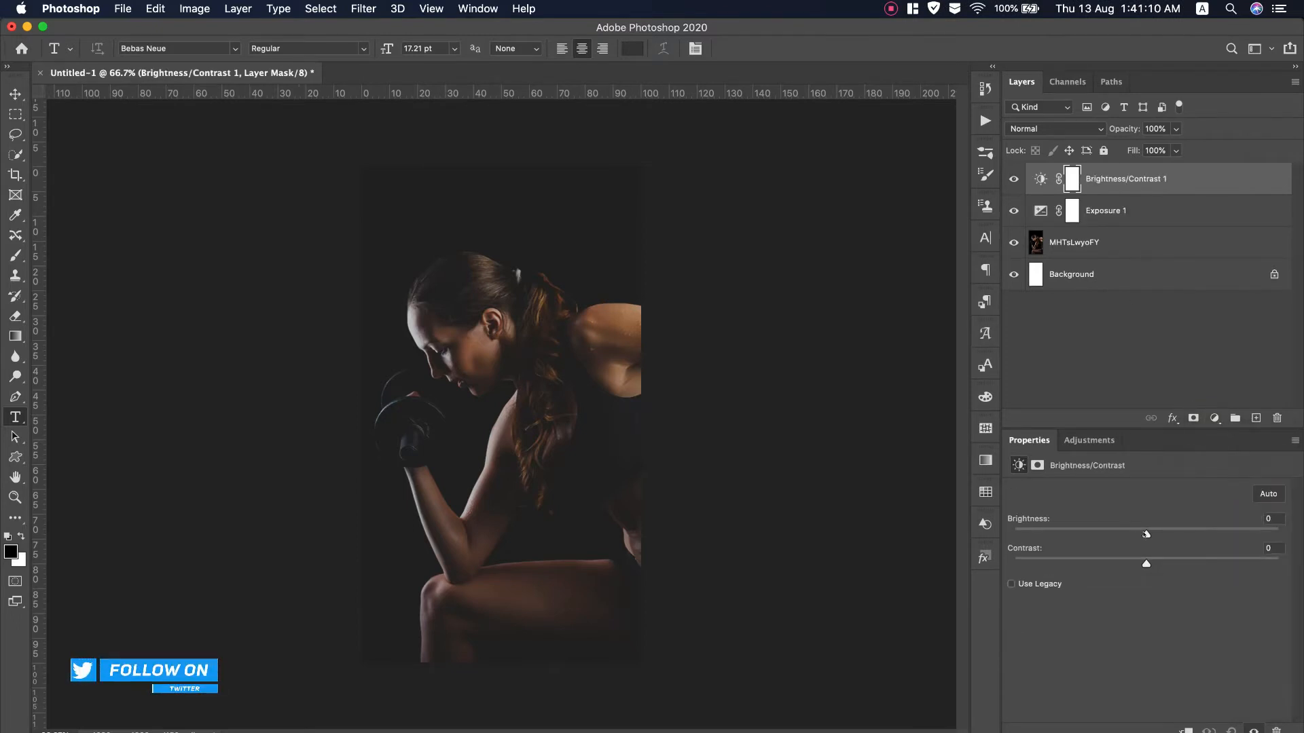
click(1156, 533)
drag(1146, 564, 1167, 563)
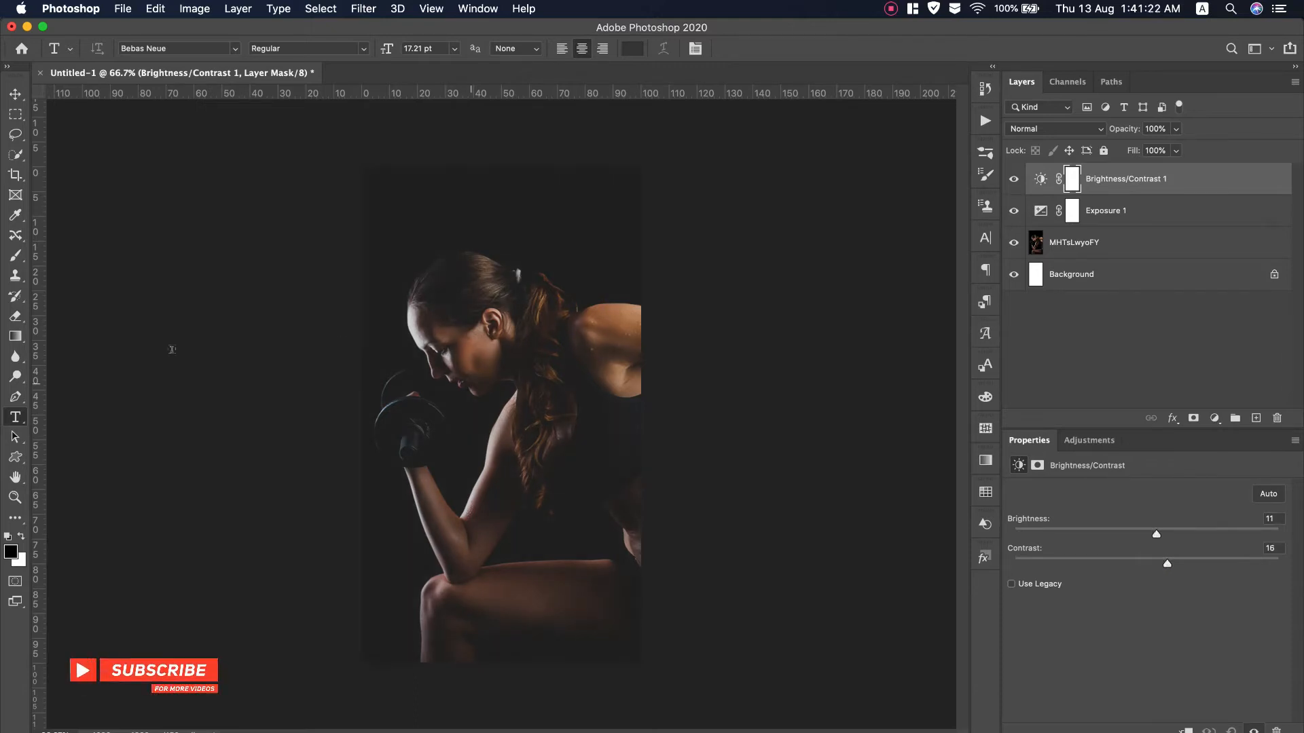
drag(39, 402, 375, 407)
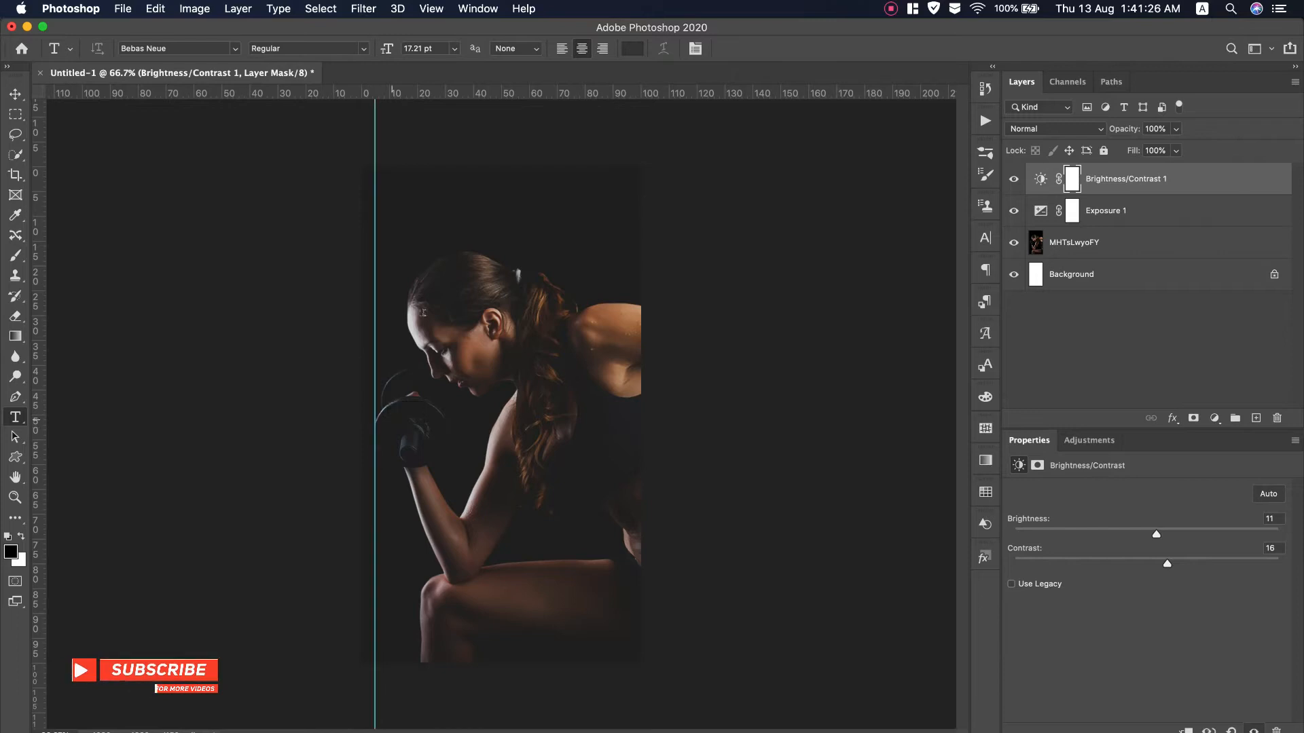
Add top, bottom and right guides and marquee the rectangle between all four guides
drag(489, 95, 488, 180)
drag(492, 94, 497, 646)
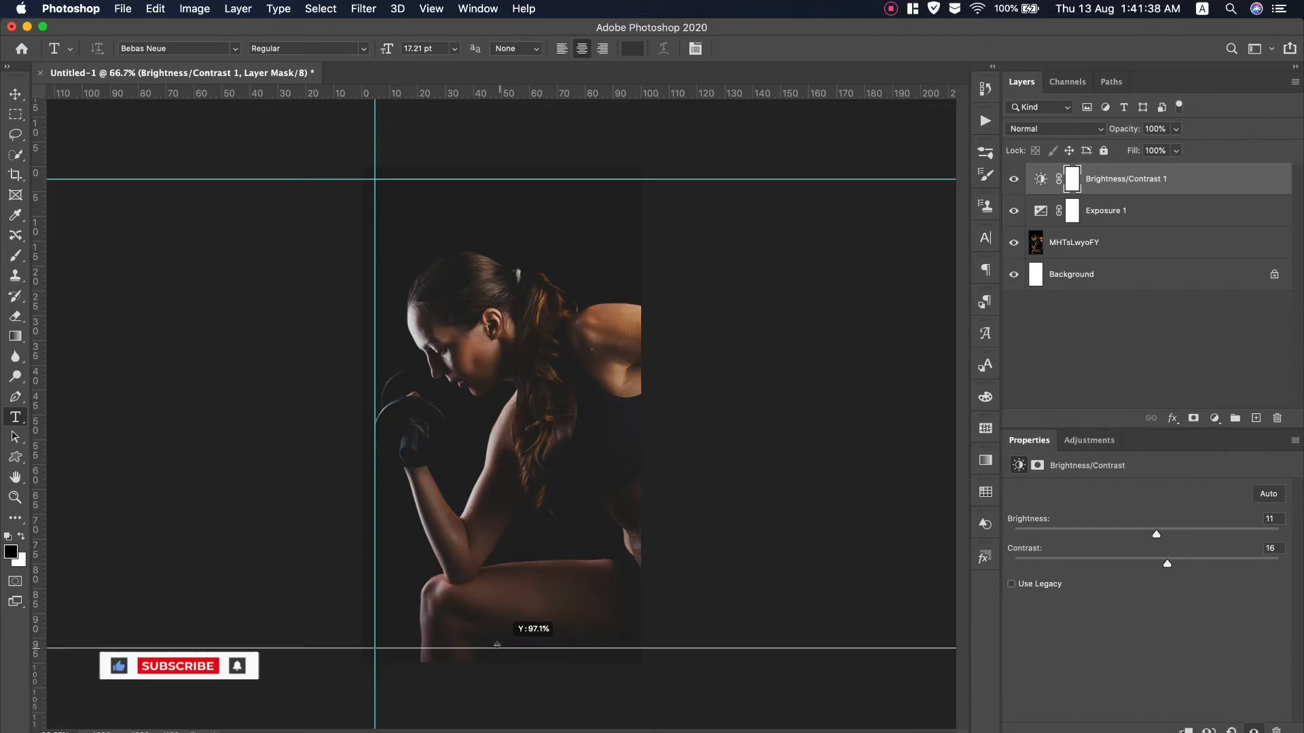
drag(38, 388, 625, 396)
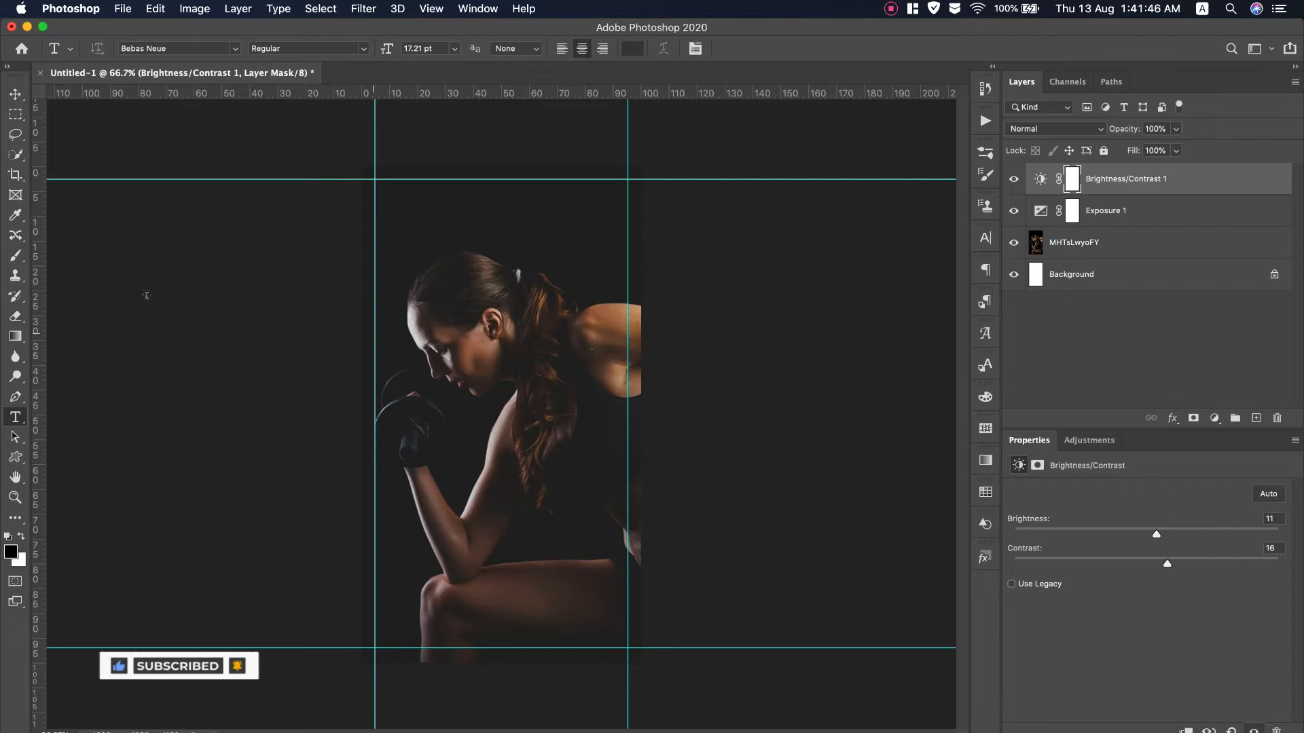
key(m)
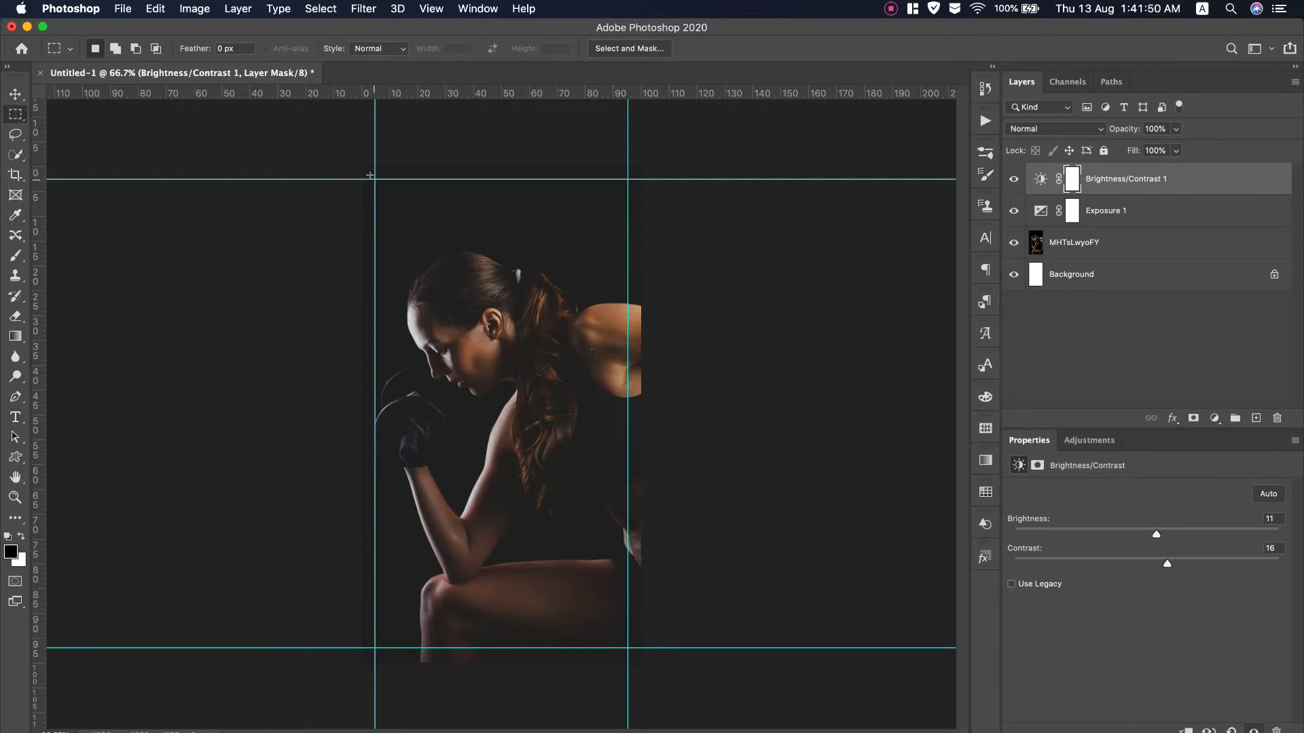
drag(370, 176, 626, 647)
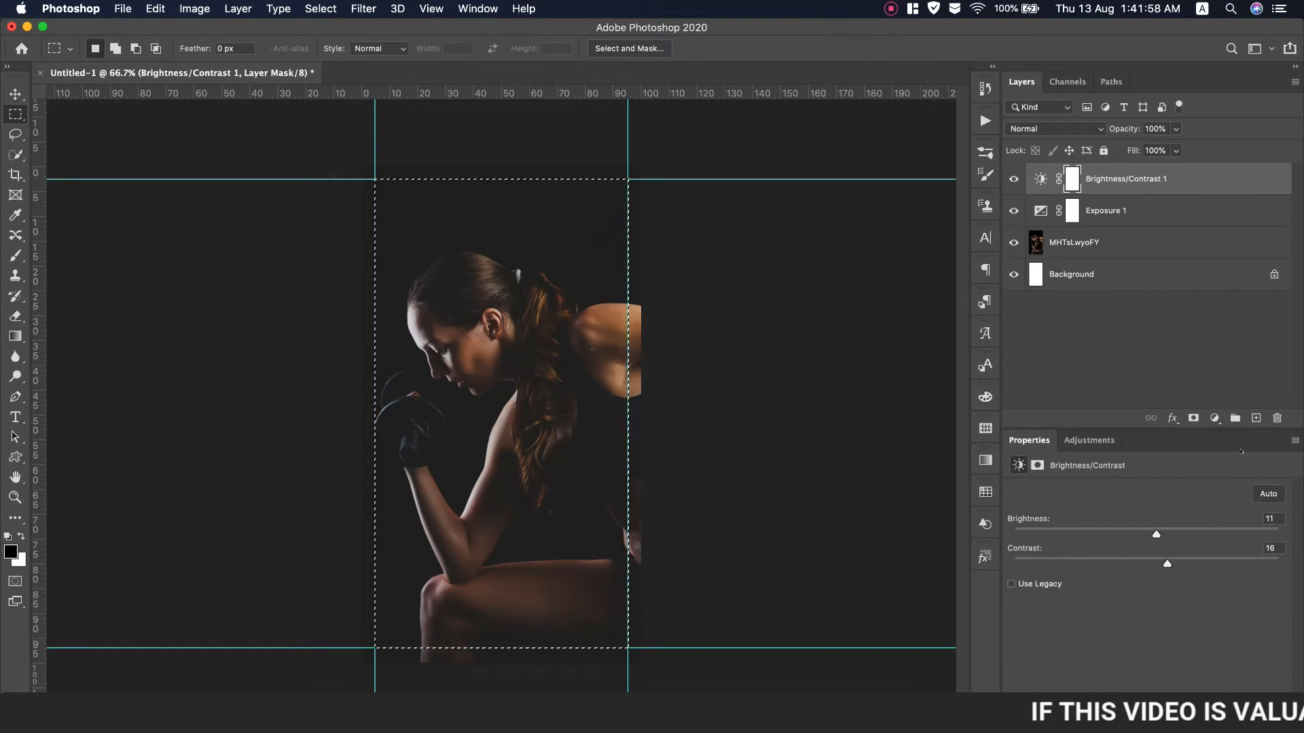
Stroke the selection white on a new layer, then deselect
click(1256, 418)
click(156, 8)
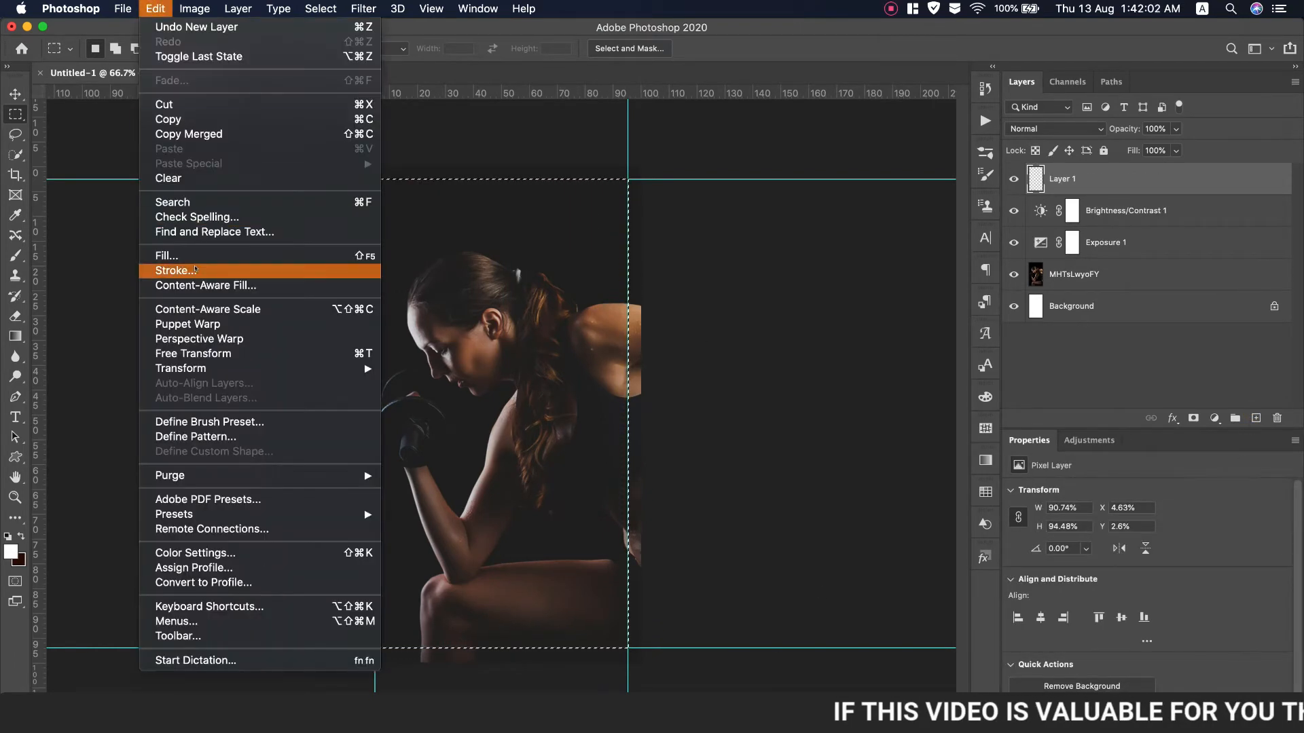
click(195, 270)
click(752, 297)
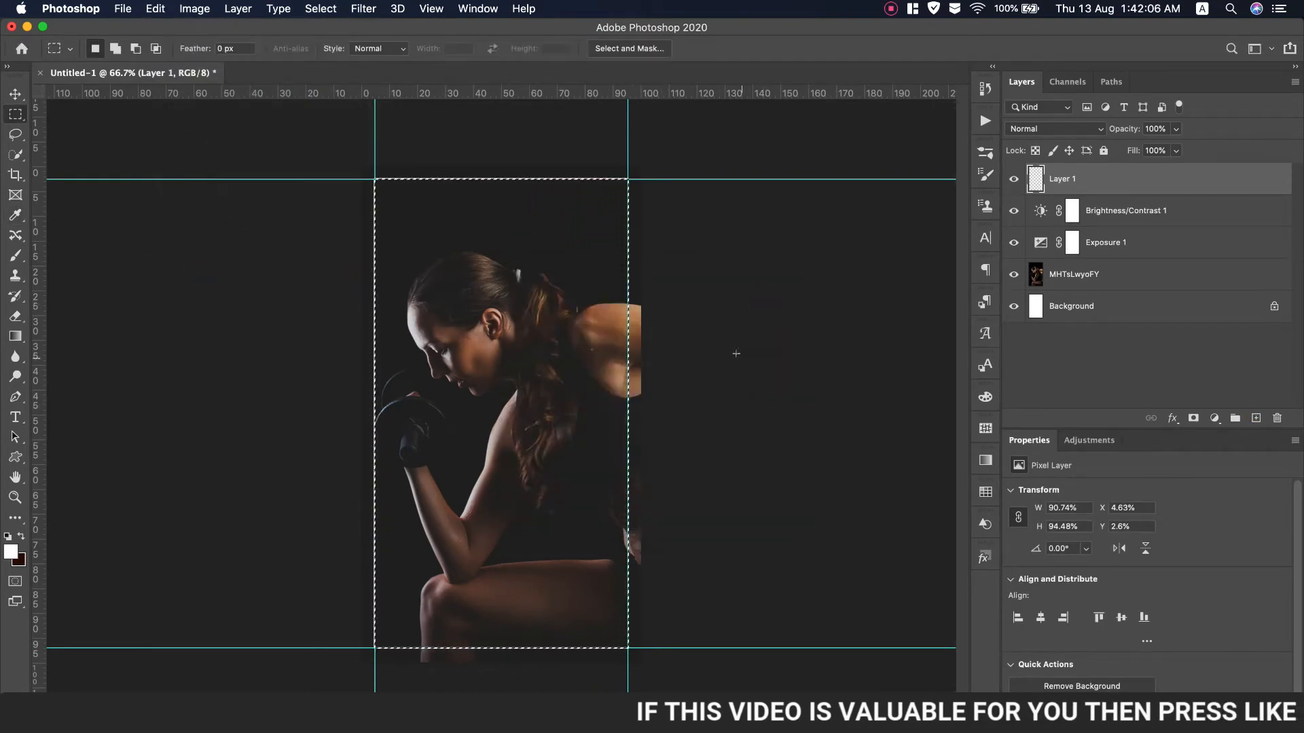
click(320, 8)
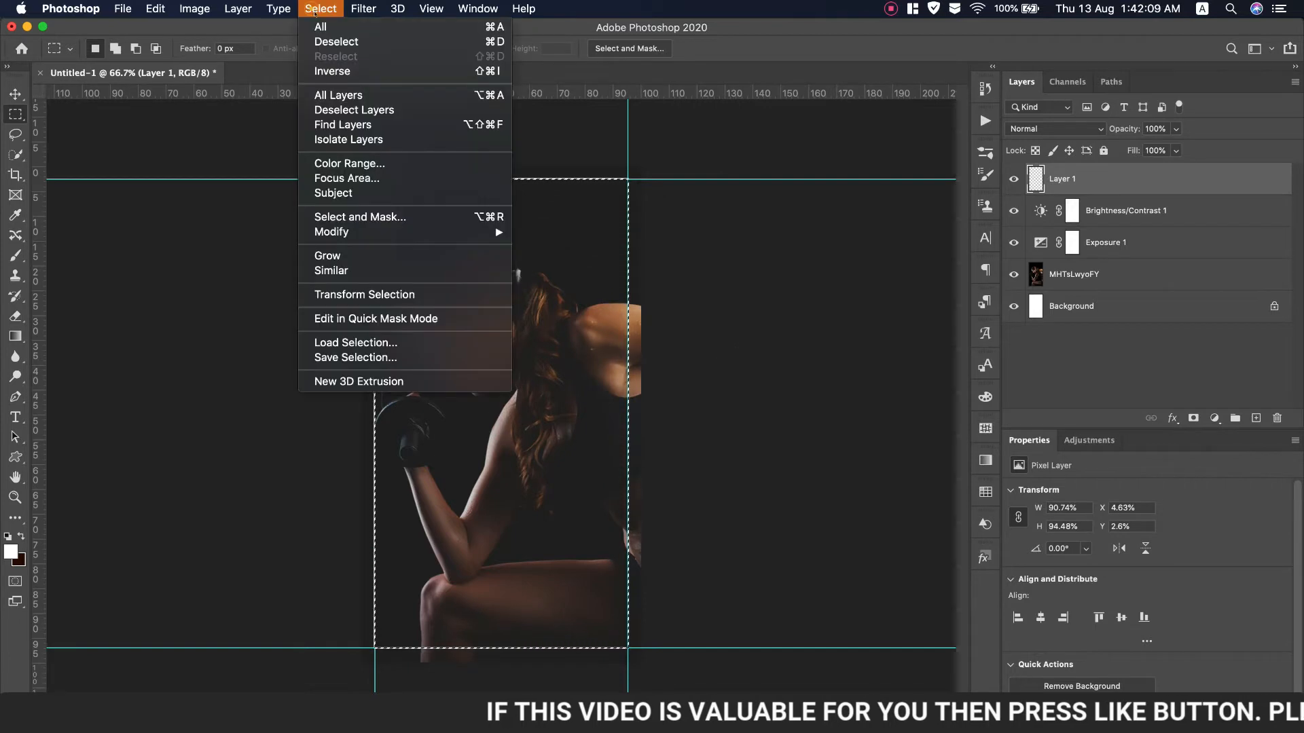
click(344, 45)
Enlarge the white frame slightly with Free Transform and clear all guides
key(super+t)
drag(628, 178, 639, 172)
key(Return)
key(m)
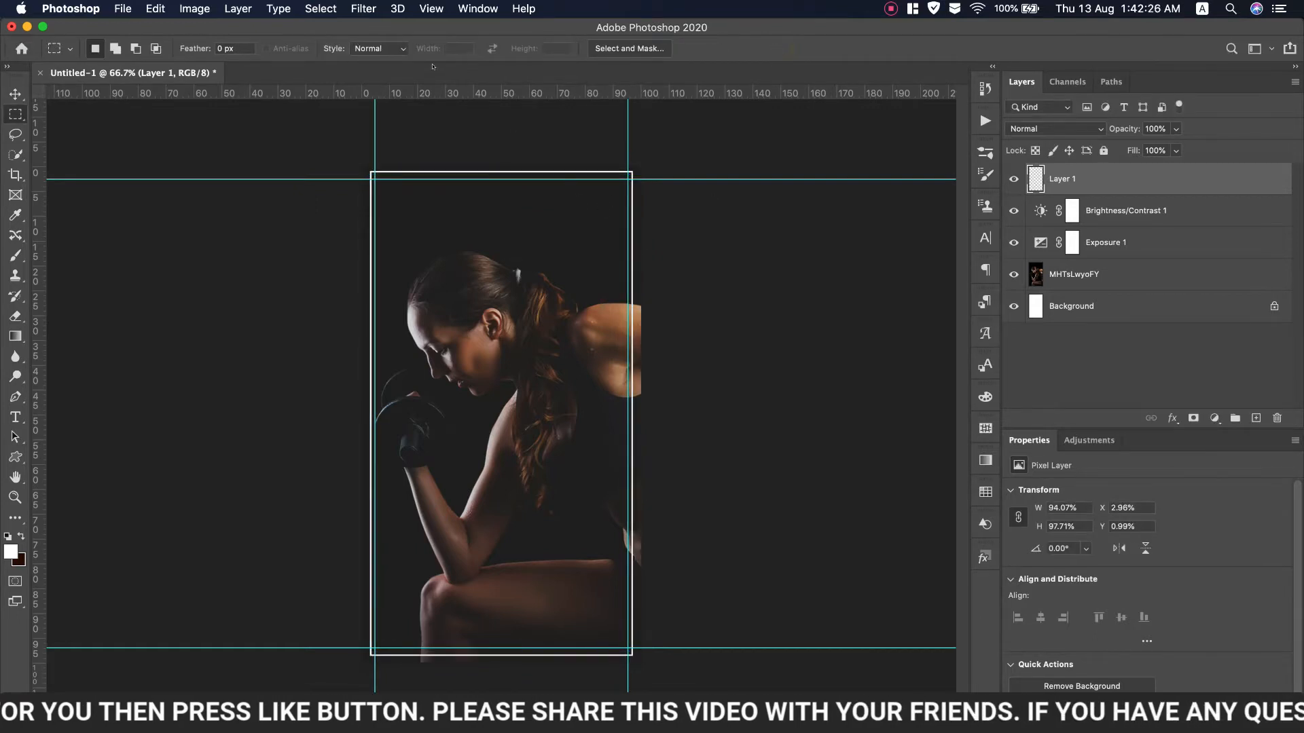
click(430, 8)
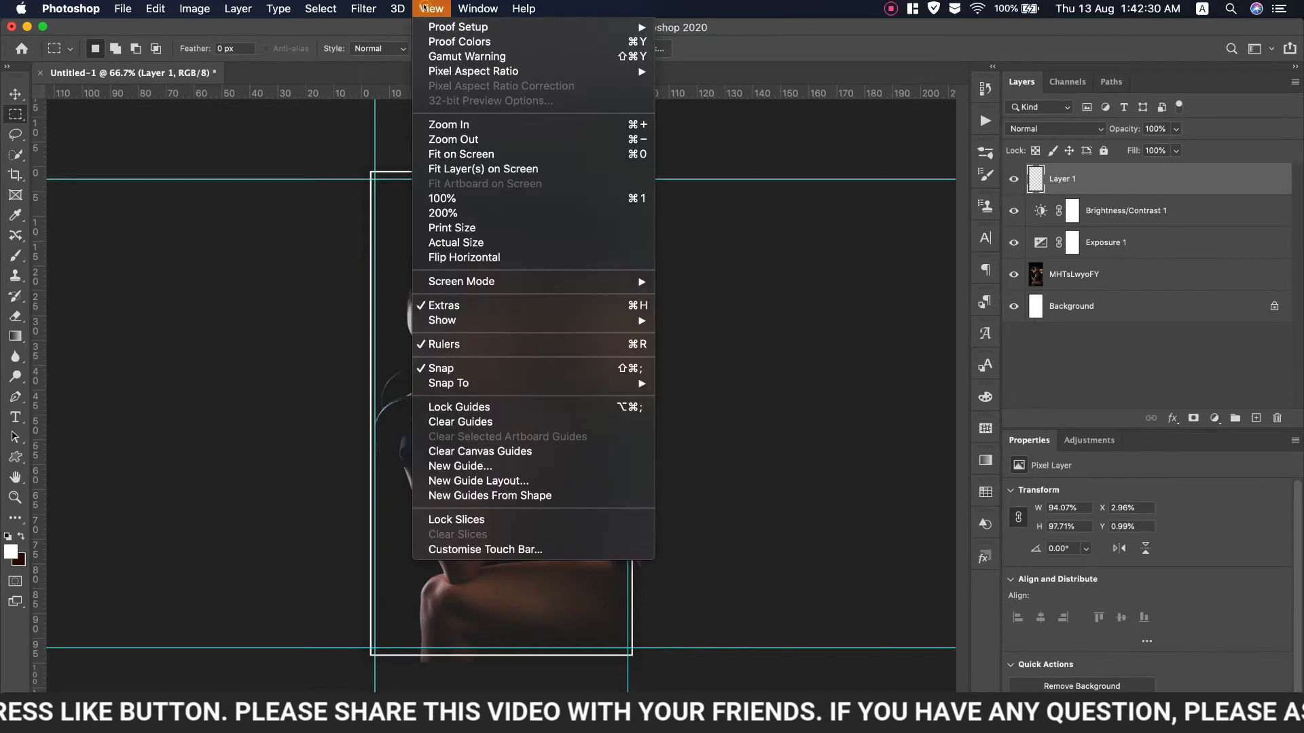
click(460, 422)
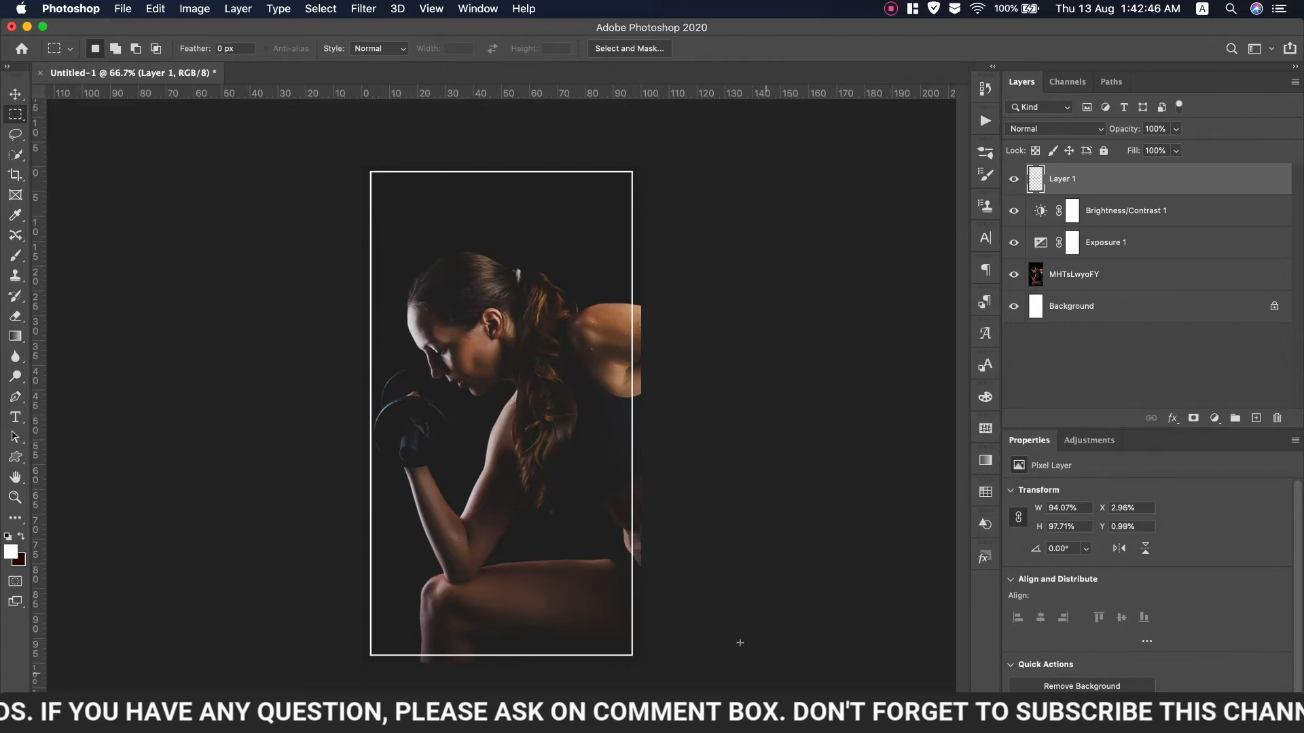
Copy the headline 'too fit to quit' from the TextEdit notes
key(super+Tab)
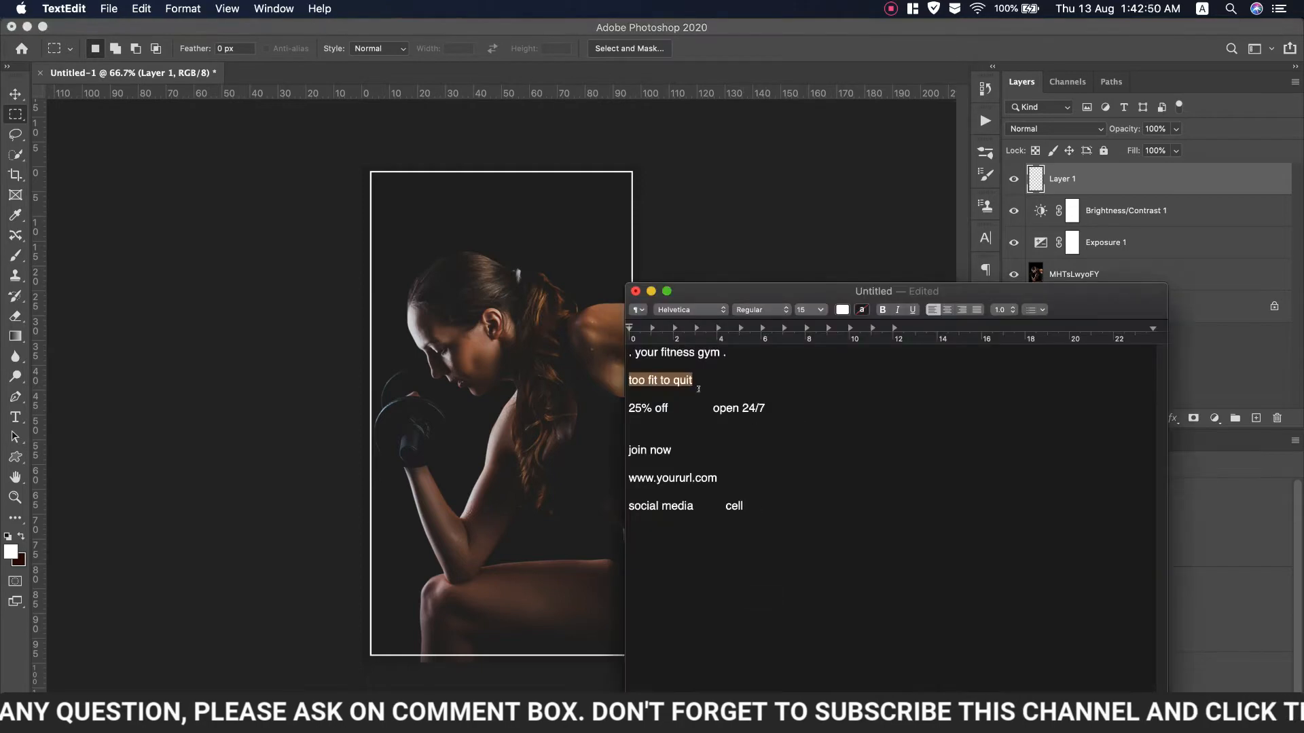
right_click(676, 379)
click(706, 450)
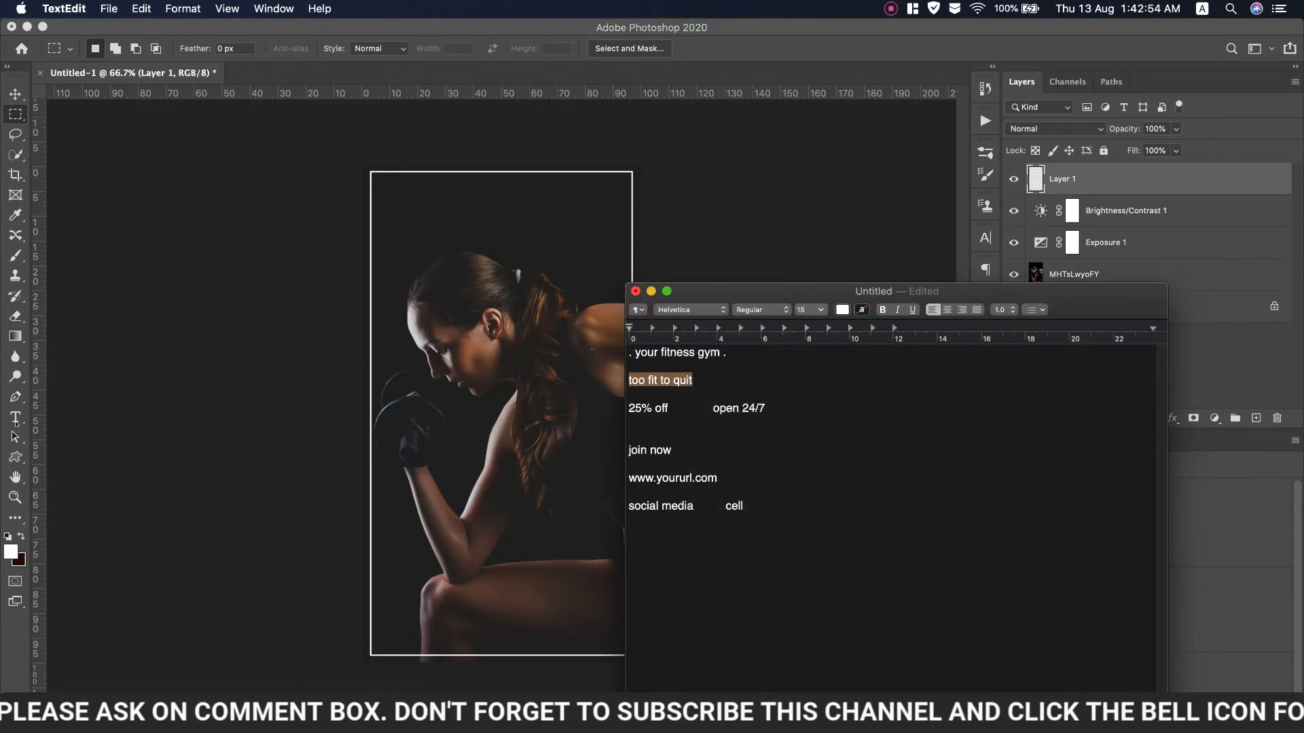
click(16, 419)
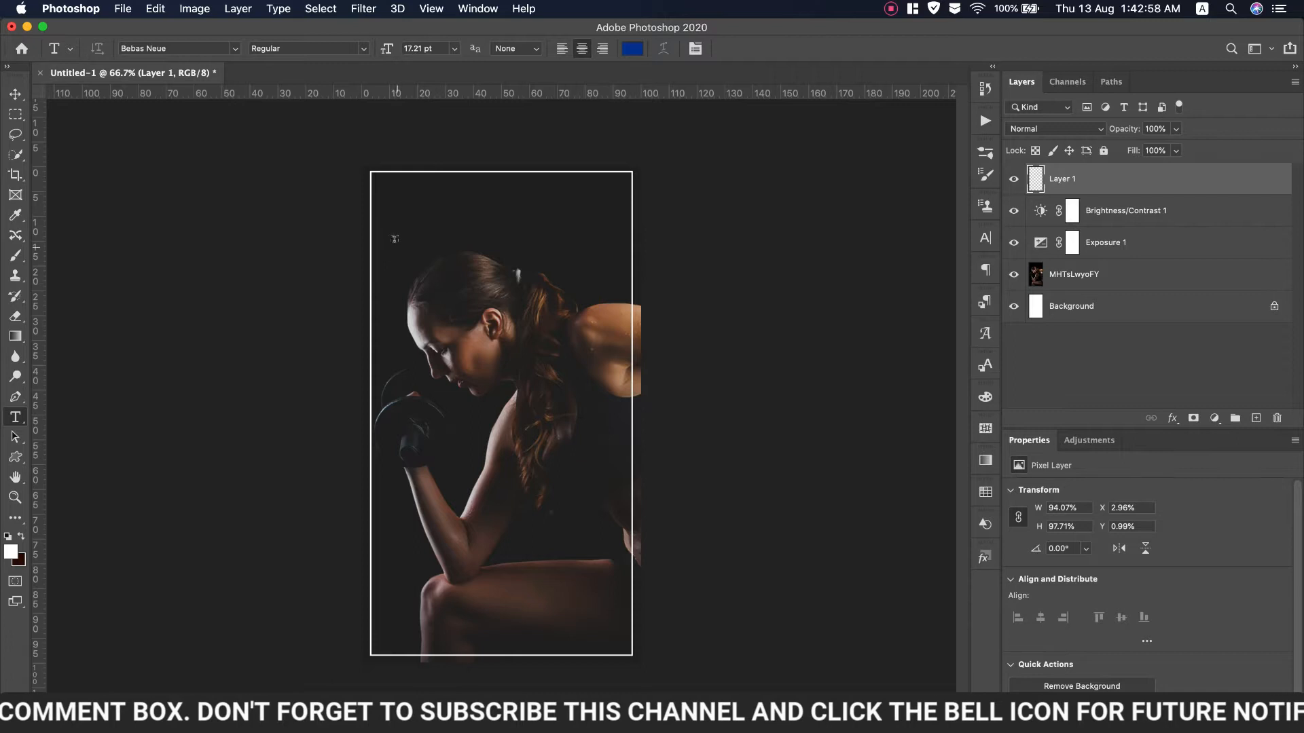
Type a white headline 'TOO FIT TO QUIT' on a new text layer near the top
click(392, 239)
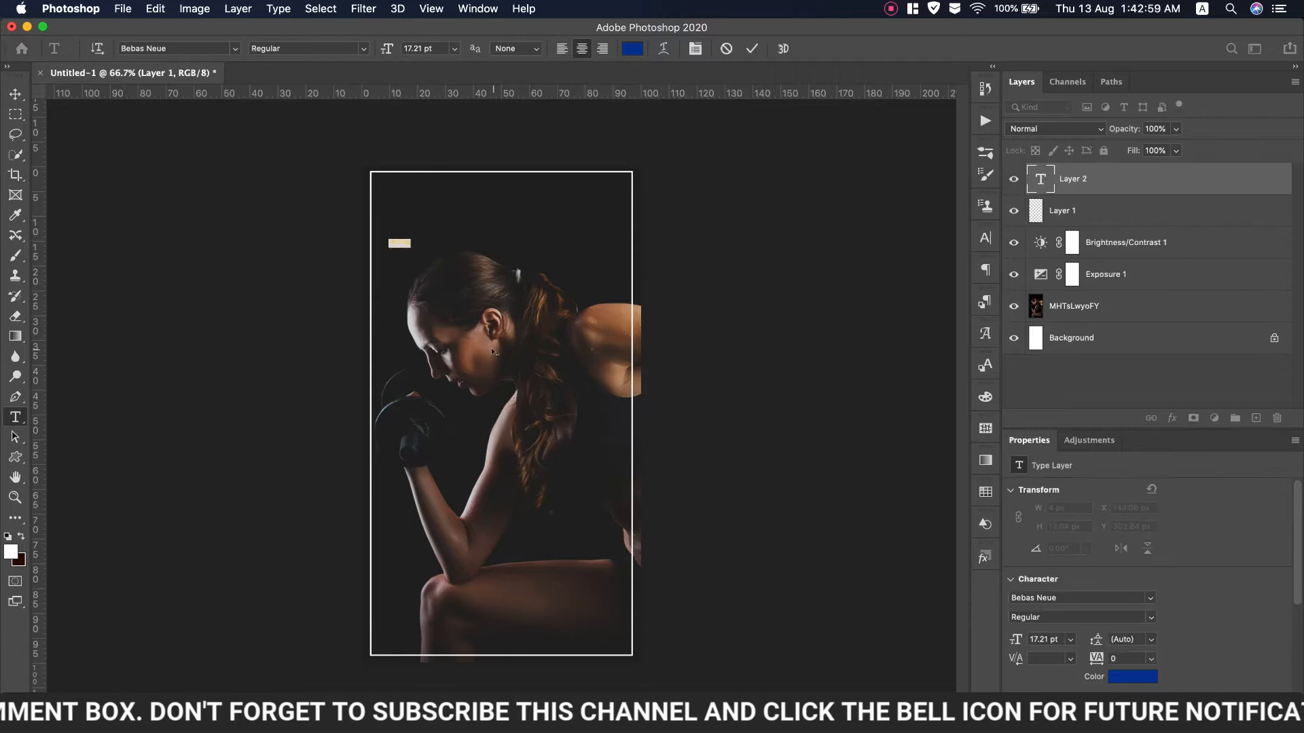
click(633, 48)
text(ffffff)
click(1143, 205)
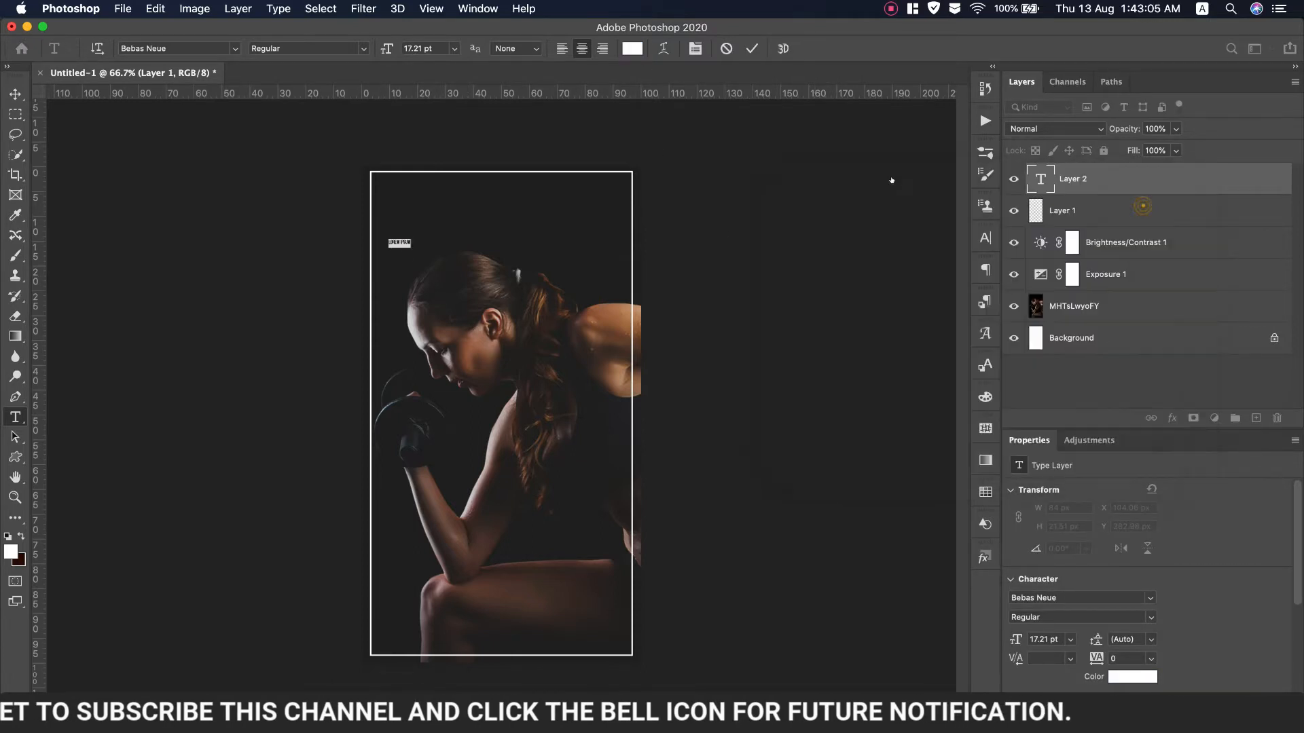
click(985, 237)
drag(807, 281, 849, 281)
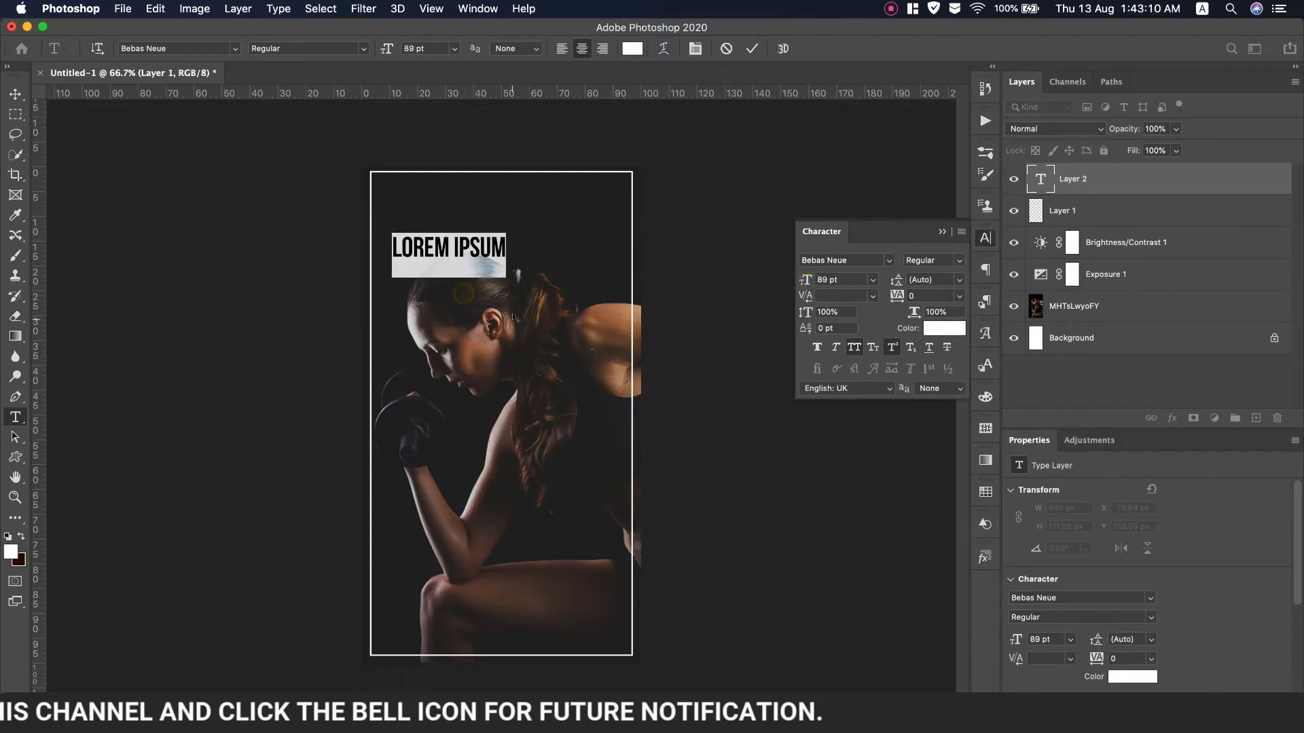
text(TOO FIT TO QUIT)
drag(516, 238, 283, 233)
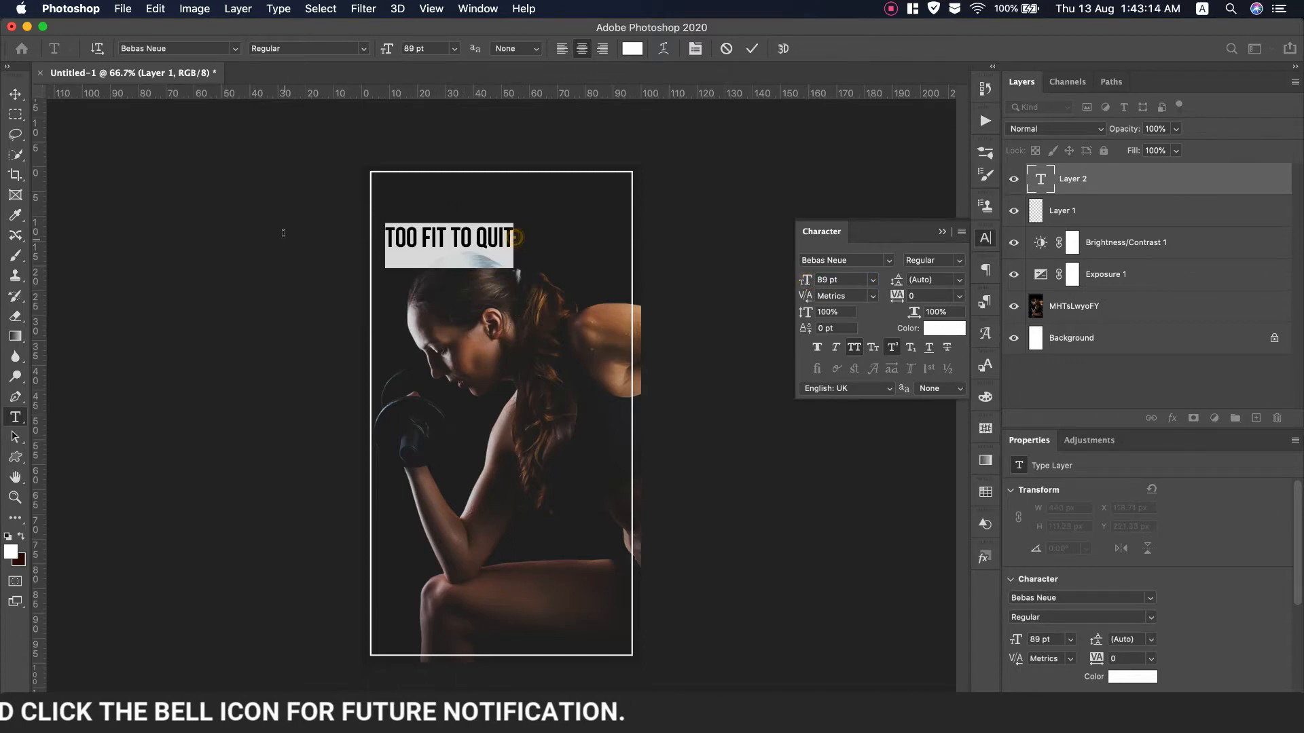
Try Built Titling Bold, then BigNoodleTitling, as the headline font
click(888, 260)
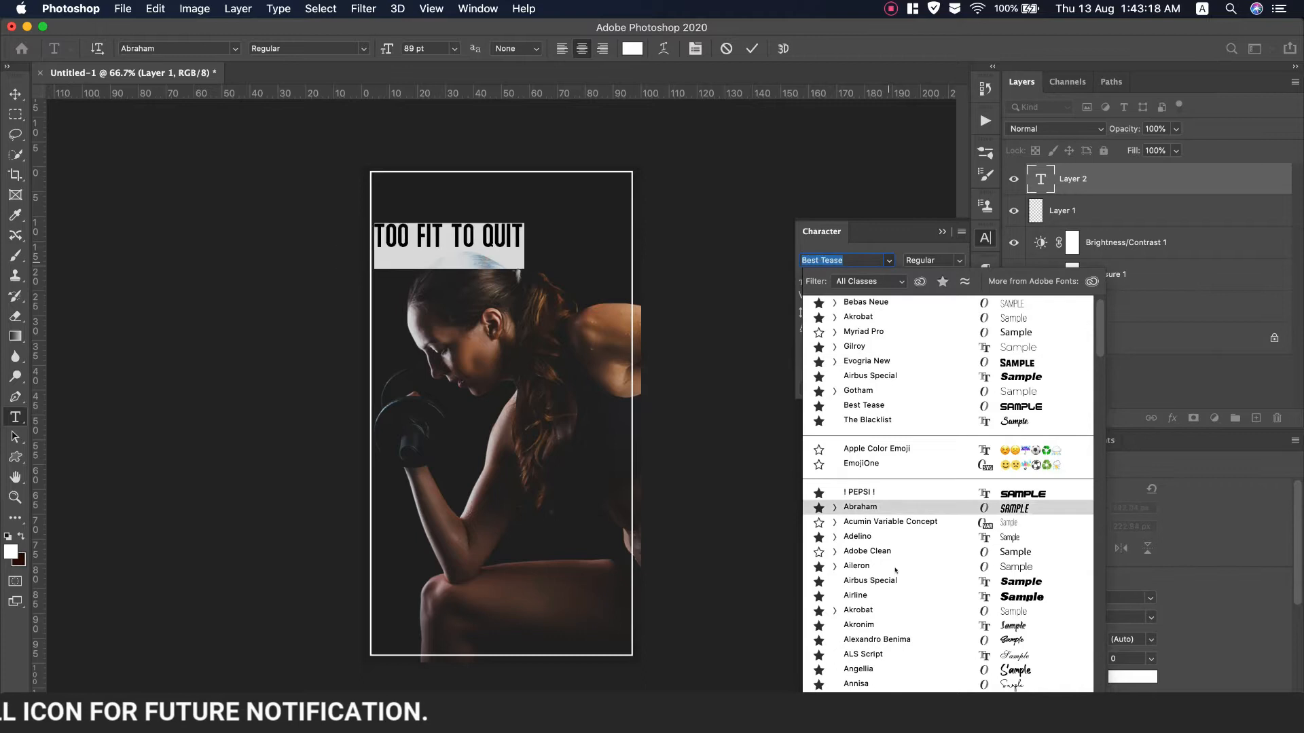
scroll(896, 570, down, 5)
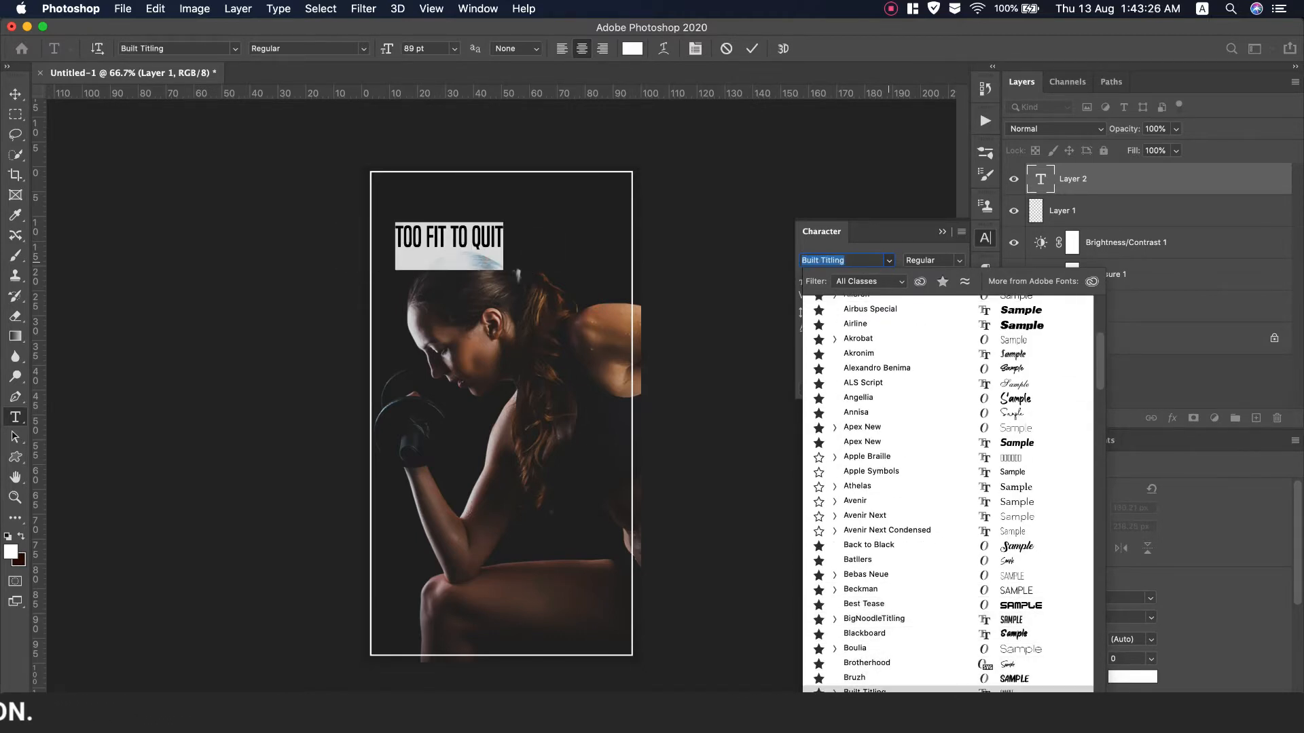
click(866, 691)
click(933, 260)
click(930, 349)
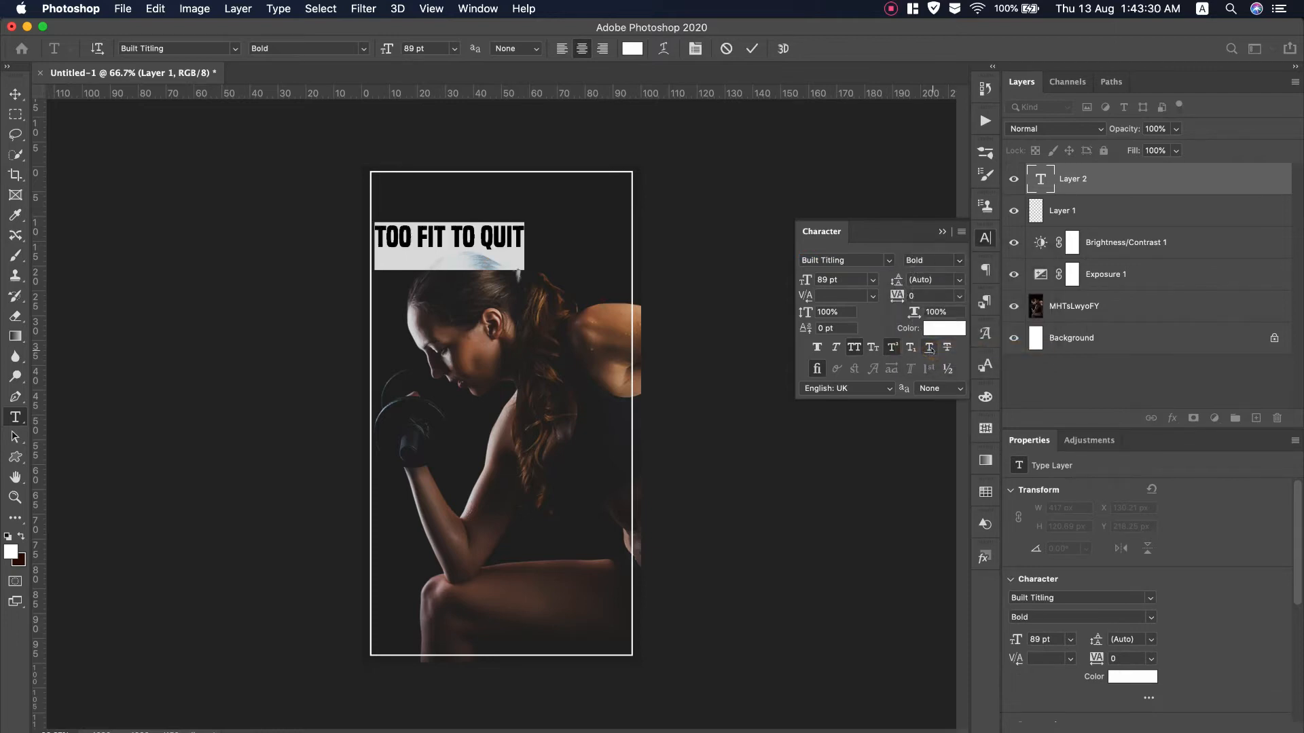
click(889, 260)
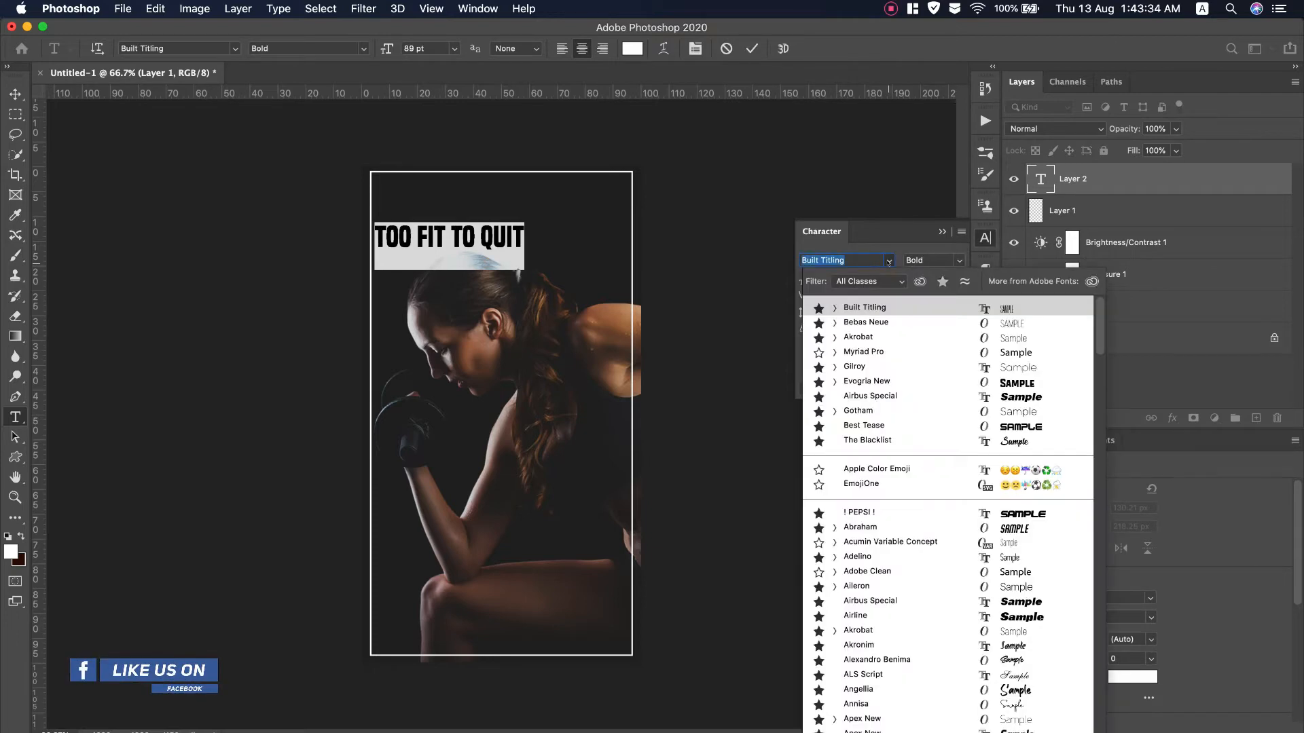
scroll(892, 645, down, 10)
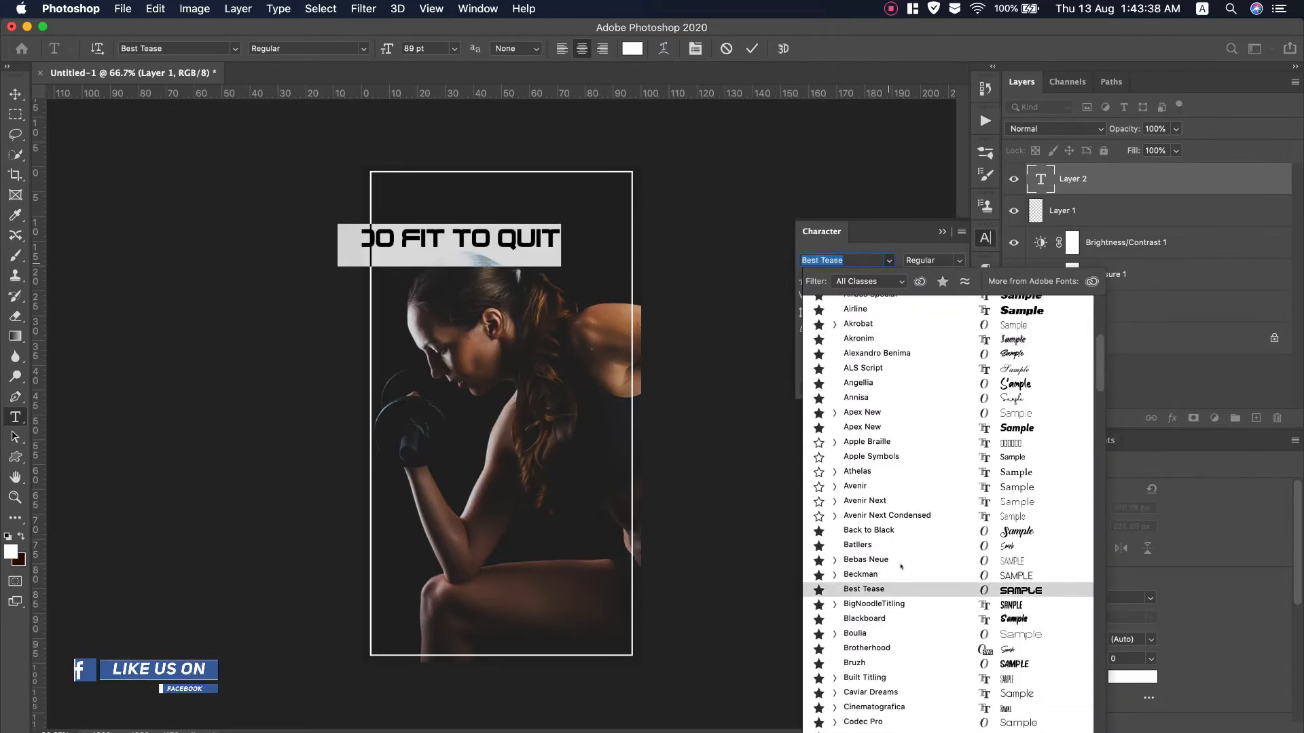
click(898, 604)
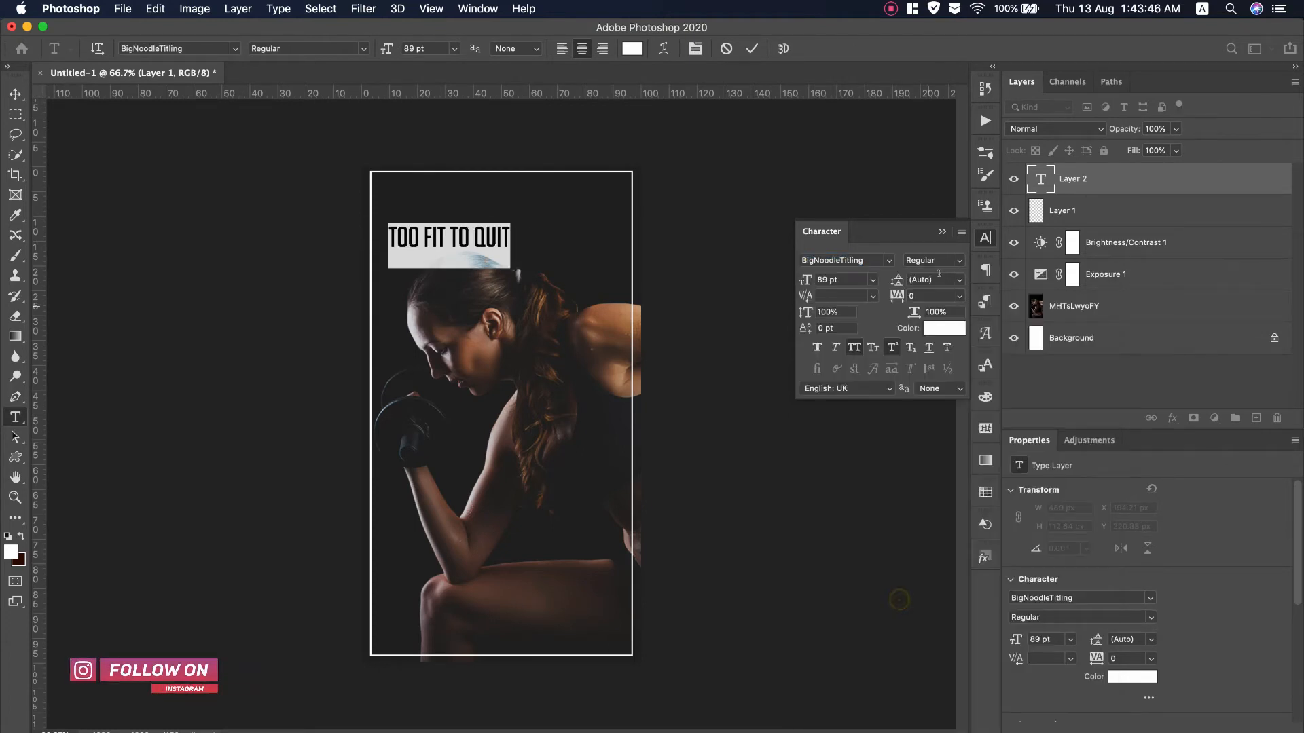
click(958, 260)
click(958, 264)
Switch the headline back to Built Titling SemiBold
click(889, 260)
scroll(908, 544, up, 5)
scroll(909, 622, down, 5)
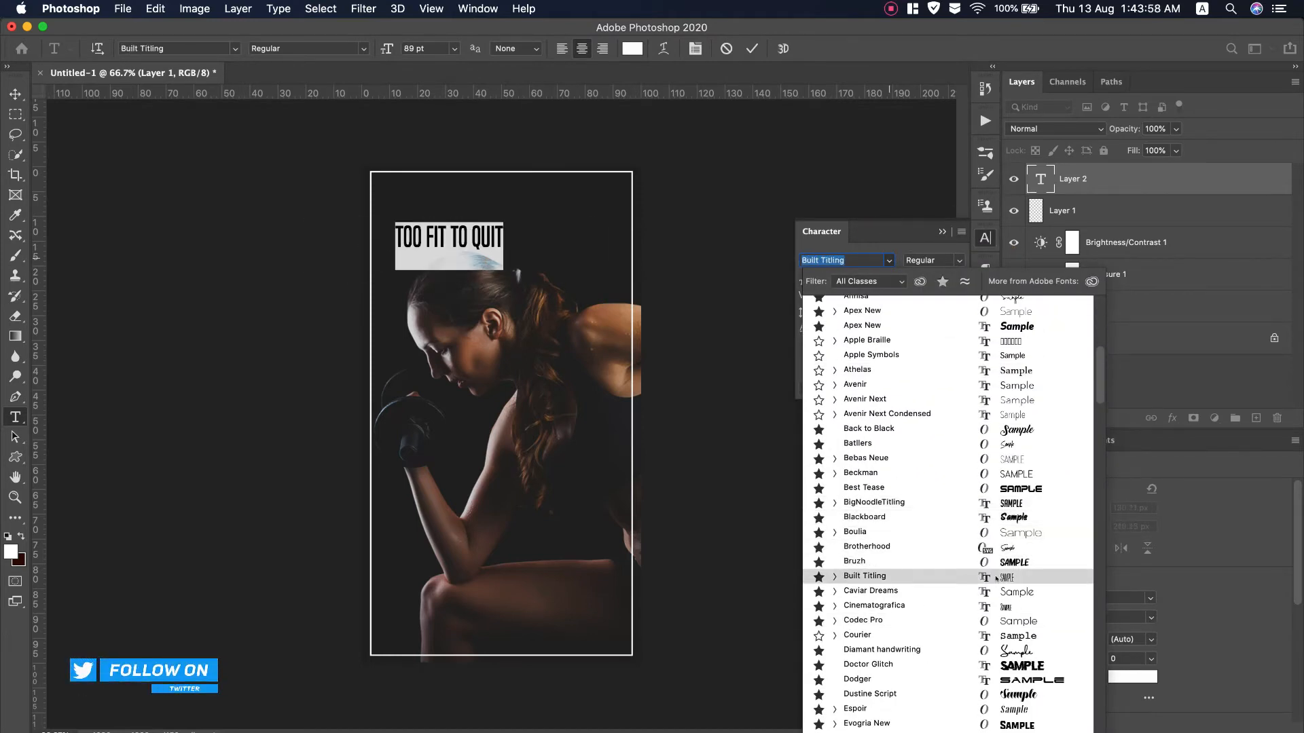
click(997, 578)
click(958, 260)
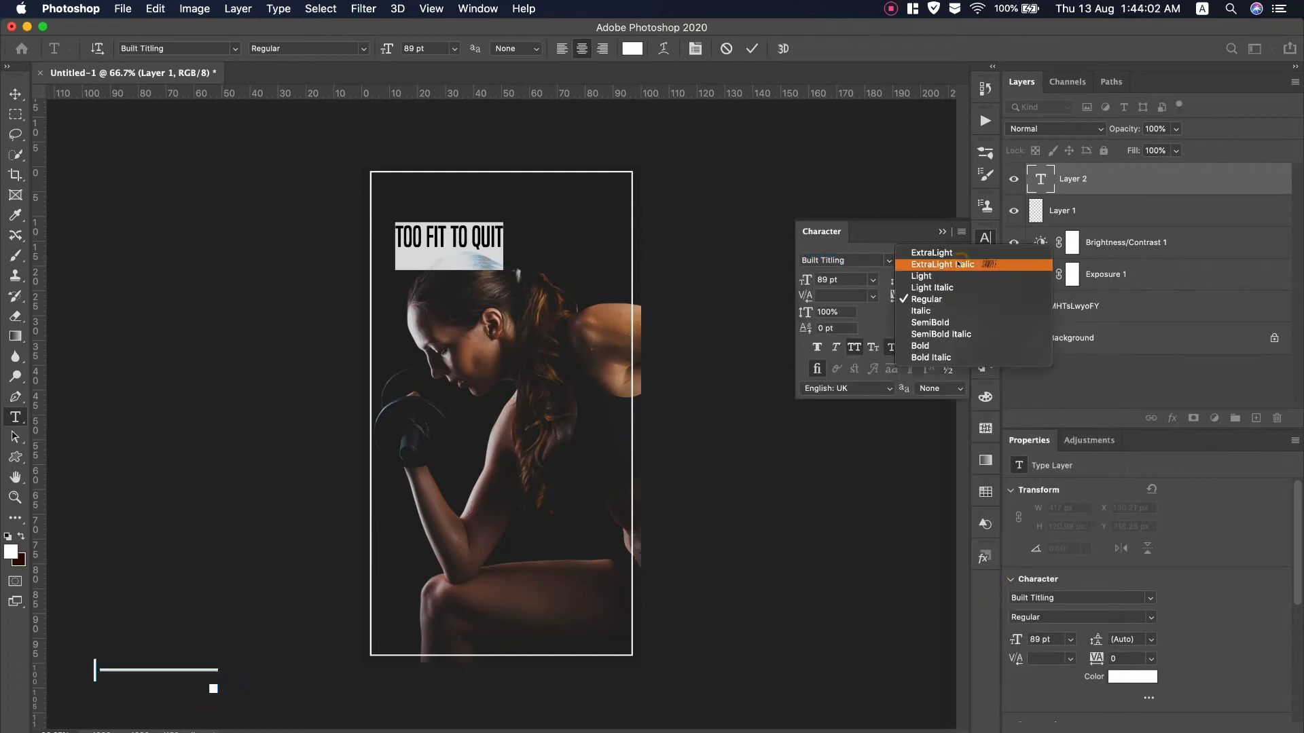
click(930, 344)
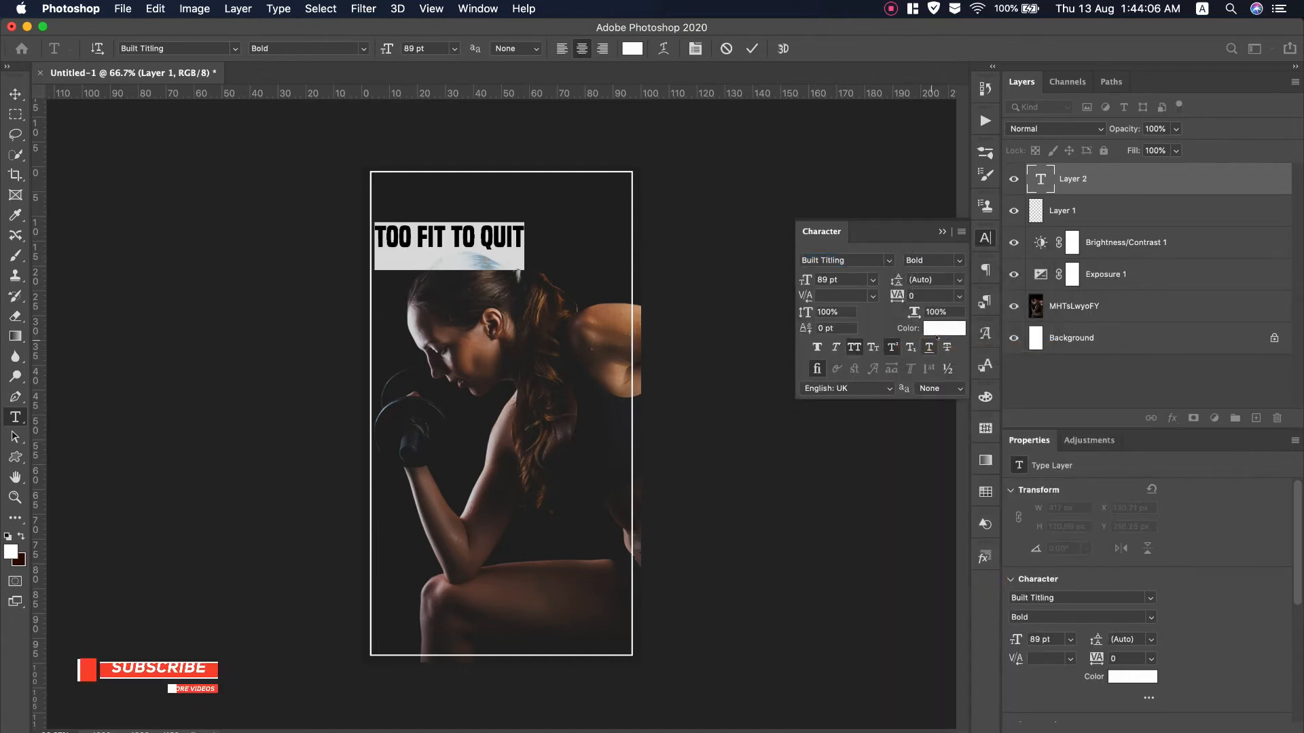
click(958, 261)
click(938, 322)
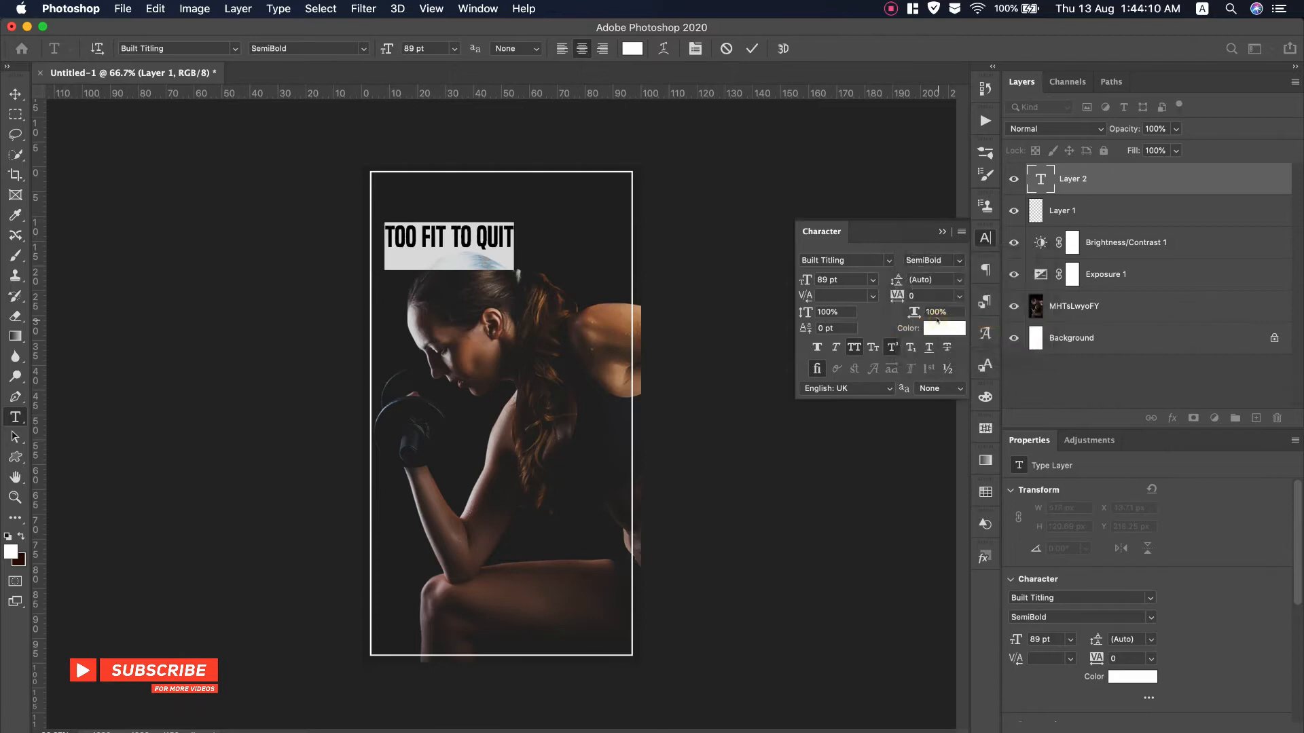
Enlarge the headline to 168 pt and reposition it on the page
drag(805, 280, 851, 280)
drag(503, 300, 559, 309)
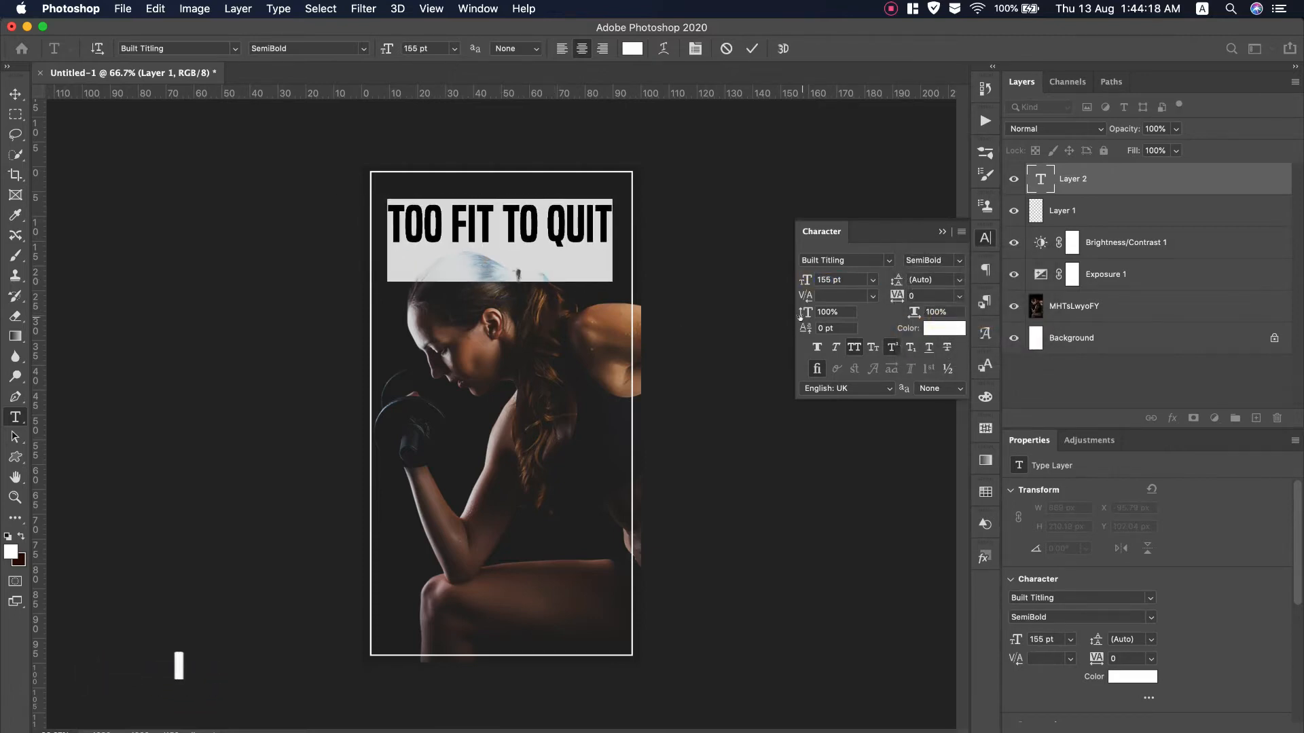
drag(805, 280, 809, 279)
click(751, 48)
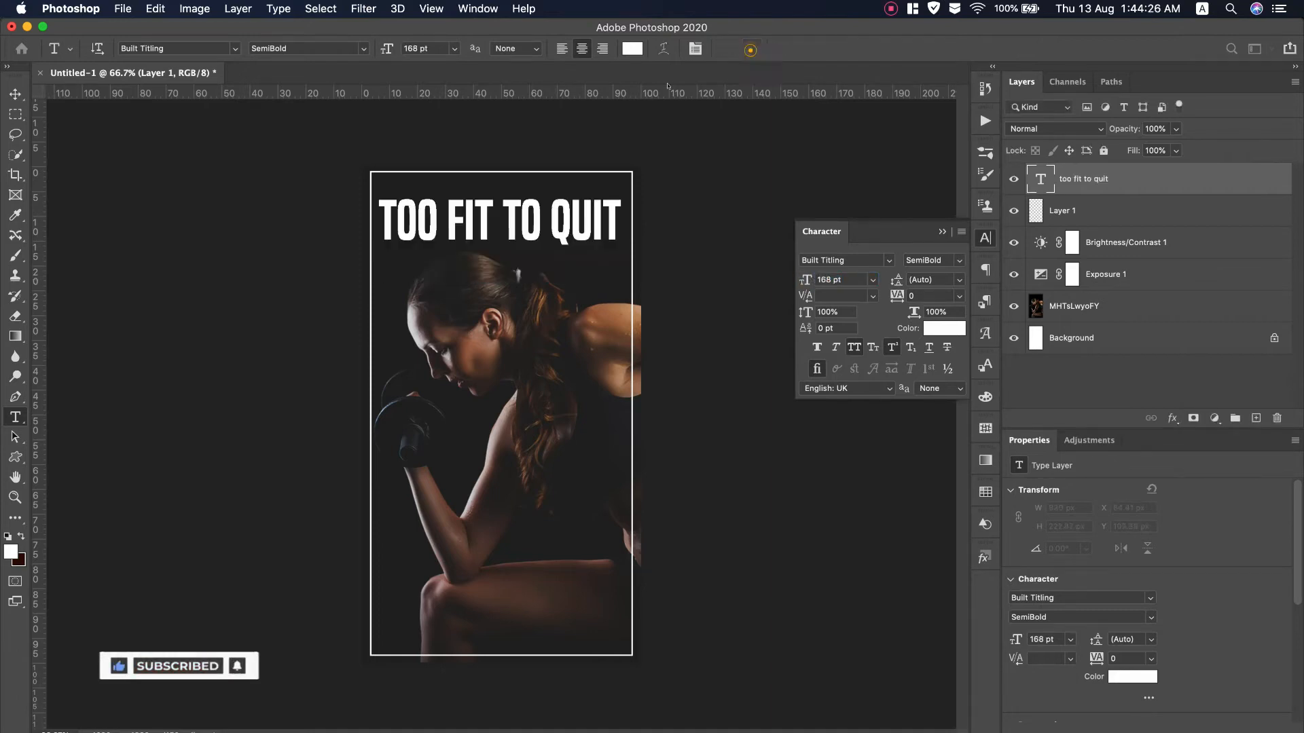
key(v)
drag(469, 226, 379, 231)
Set the headline to SemiBold, 134 pt, with tracking 60
double_click(559, 234)
click(932, 260)
click(936, 300)
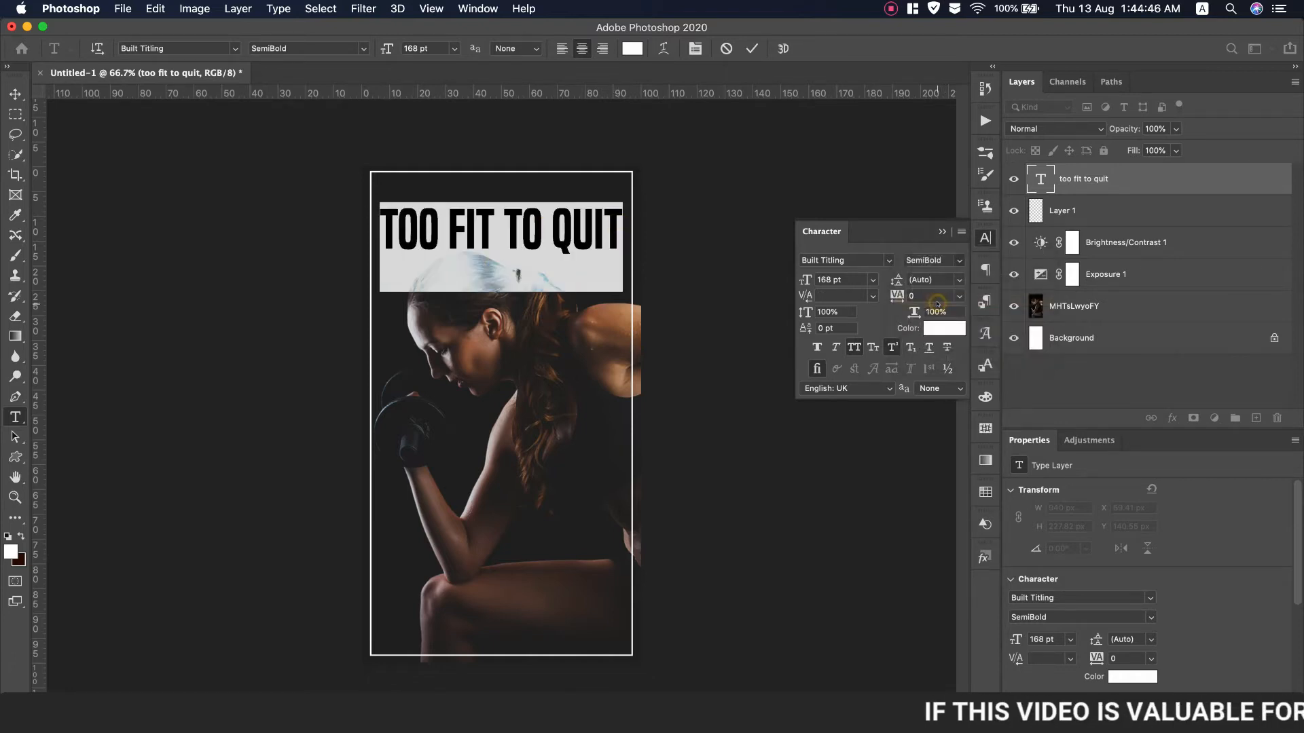
click(932, 260)
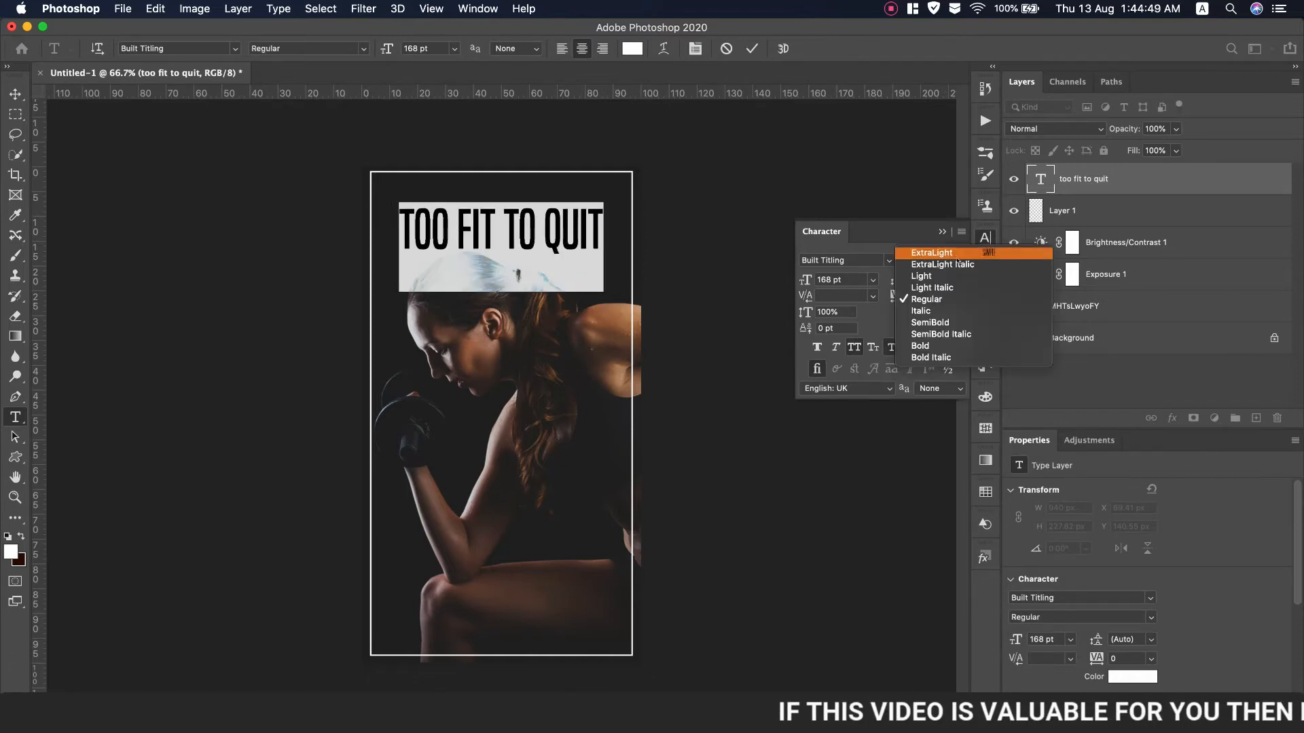
click(933, 314)
mouse_move(804, 280)
mouse_down()
mouse_move(786, 279)
mouse_move(815, 280)
mouse_up()
drag(901, 302, 930, 301)
Move the headline up slightly and centre it horizontally
drag(580, 340, 582, 318)
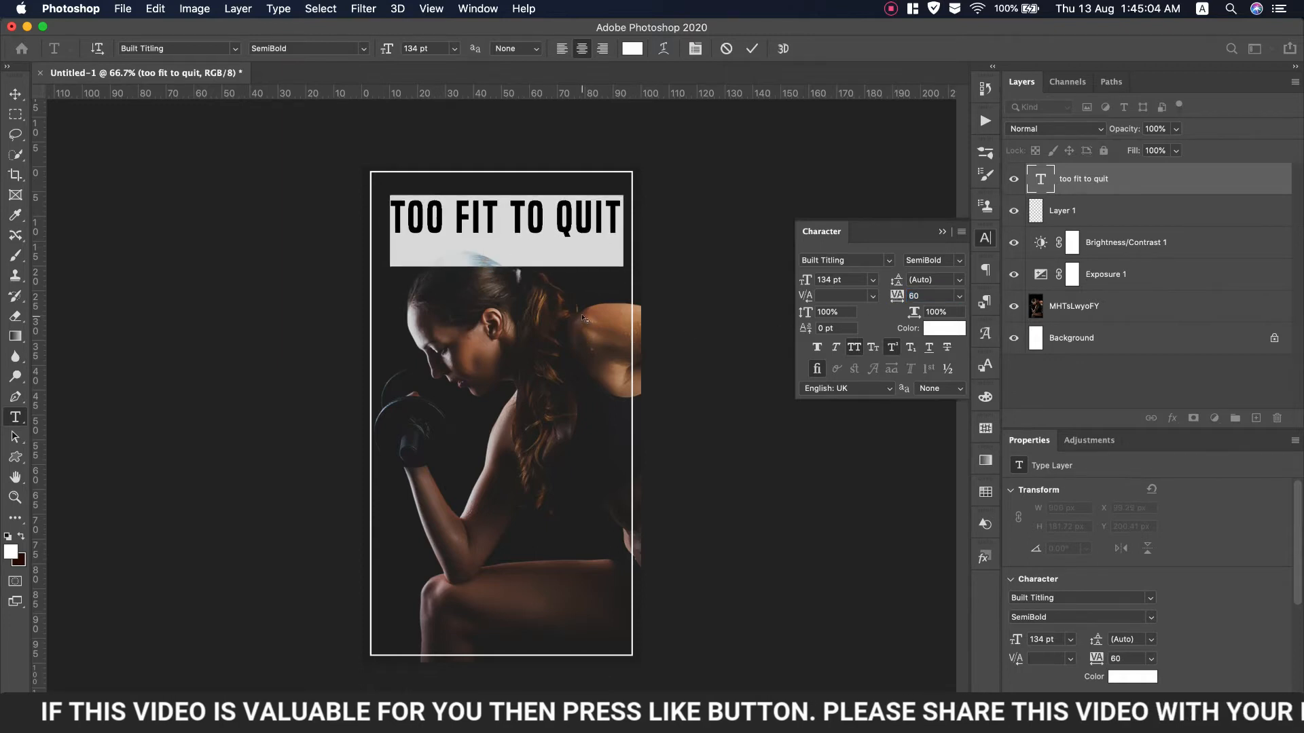
click(752, 48)
key(v)
drag(488, 225, 486, 220)
Colour the word QUIT pink (#e10ead)
double_click(555, 209)
double_click(558, 212)
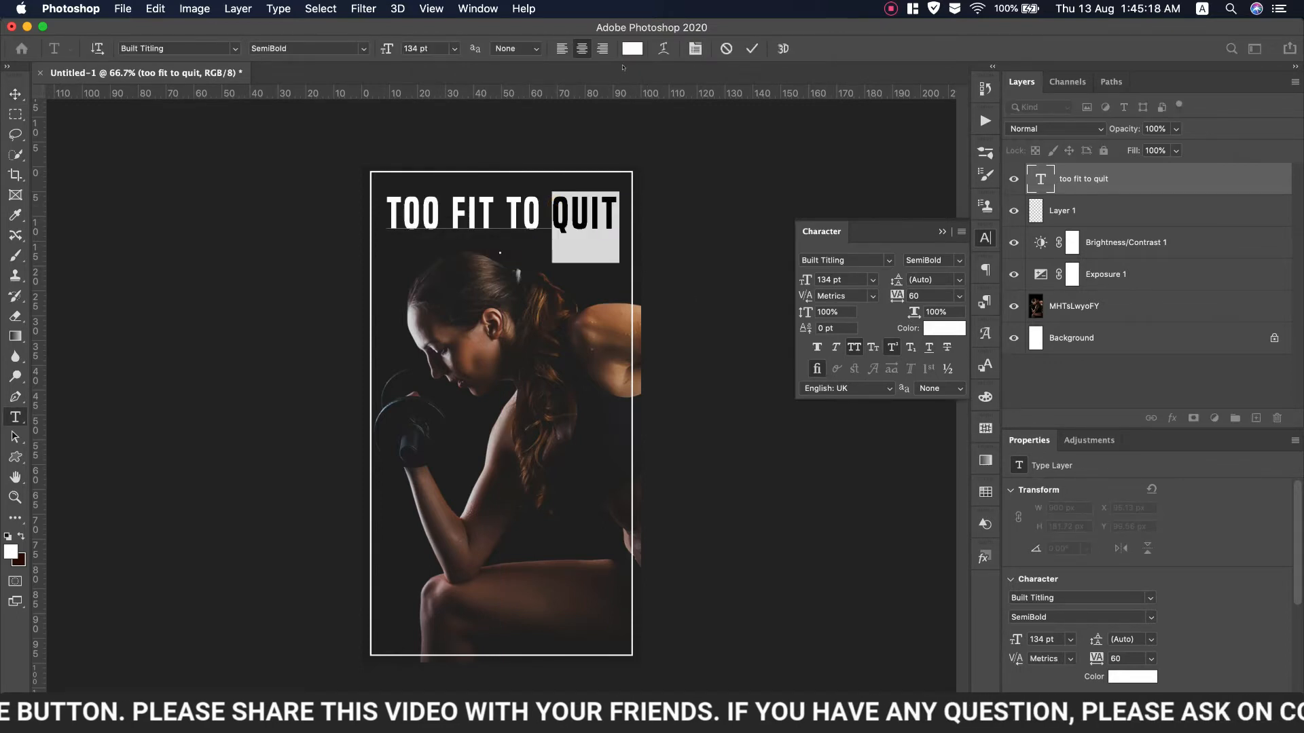
click(632, 48)
click(1002, 235)
click(971, 233)
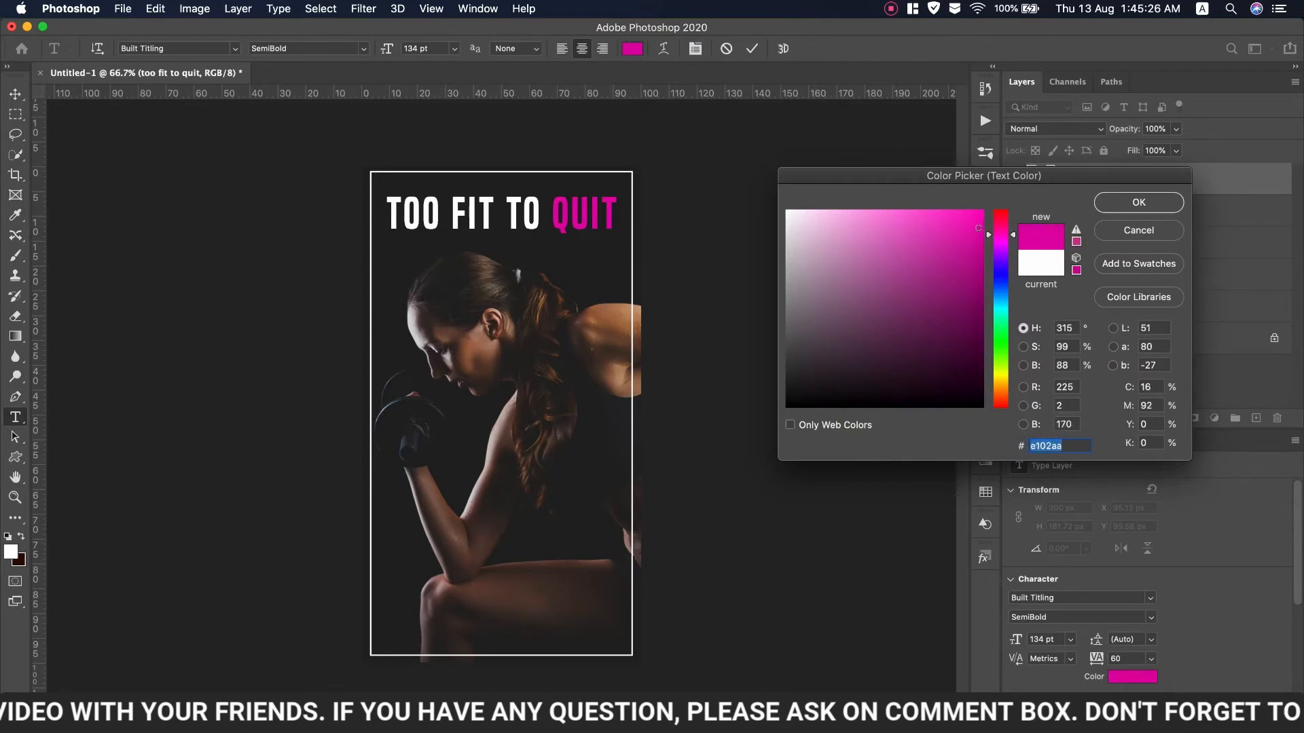
click(1154, 202)
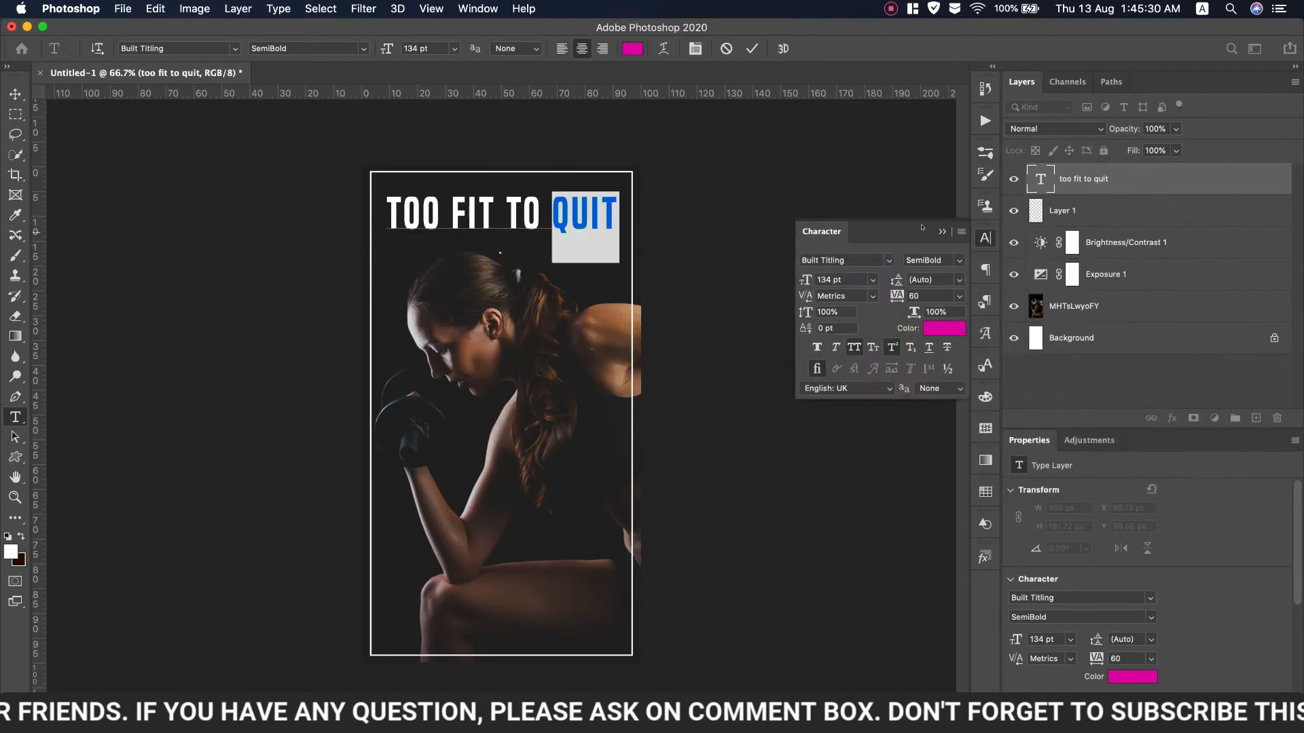
click(941, 231)
Copy 'your fitness gym' from TextEdit and paste it into a new text layer
key(super+Tab)
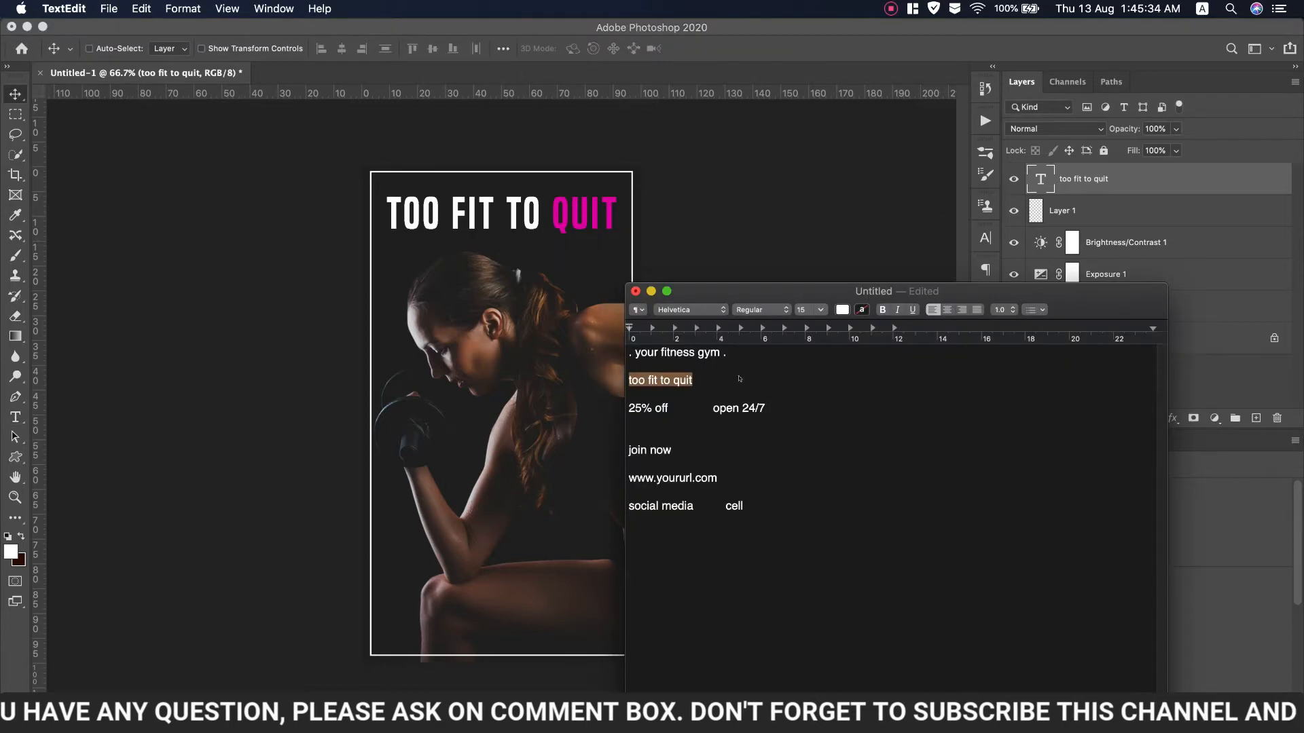
drag(718, 354, 635, 353)
right_click(674, 354)
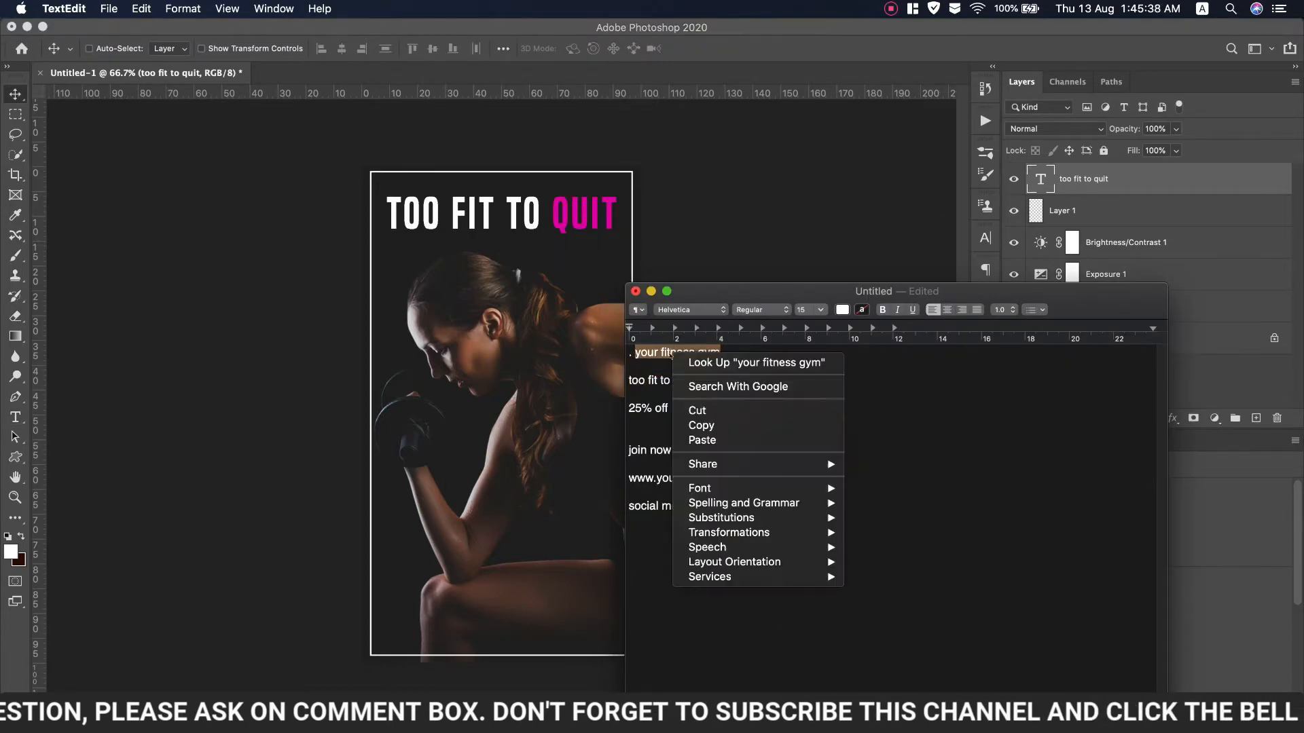
click(706, 426)
click(17, 416)
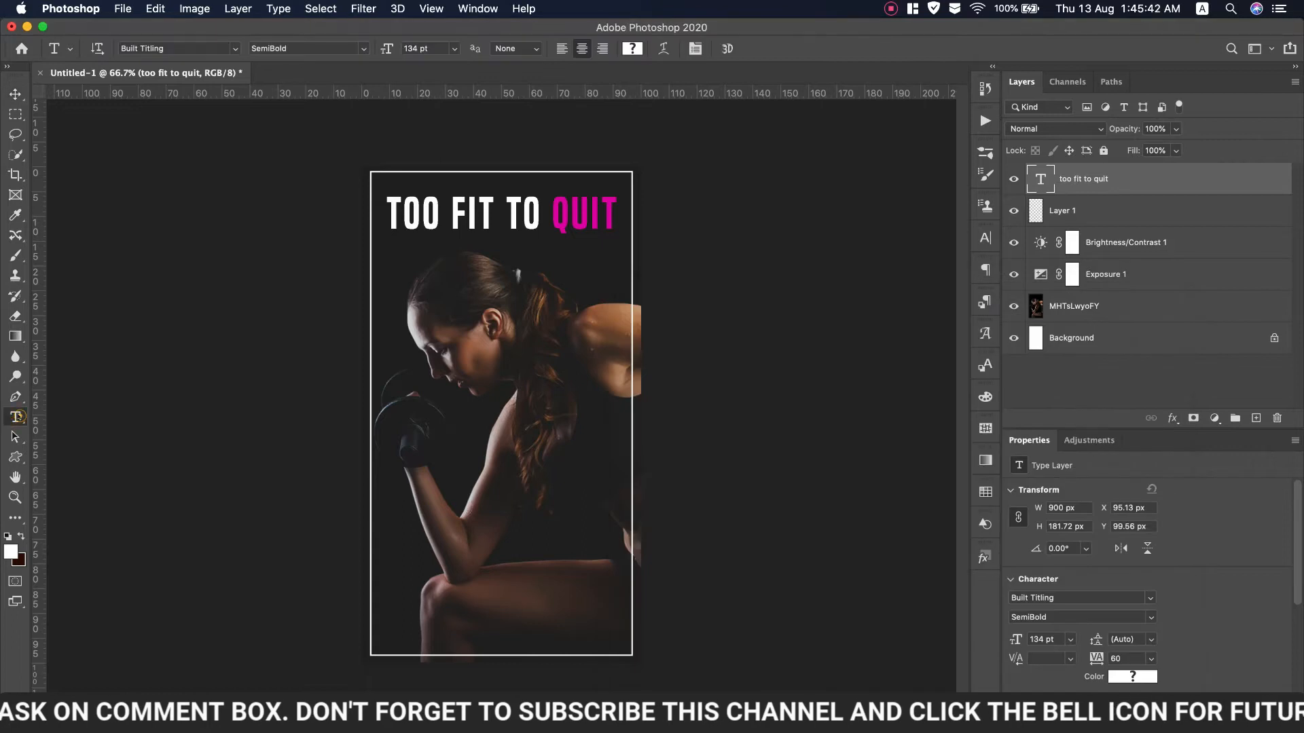
click(481, 417)
key(super+v)
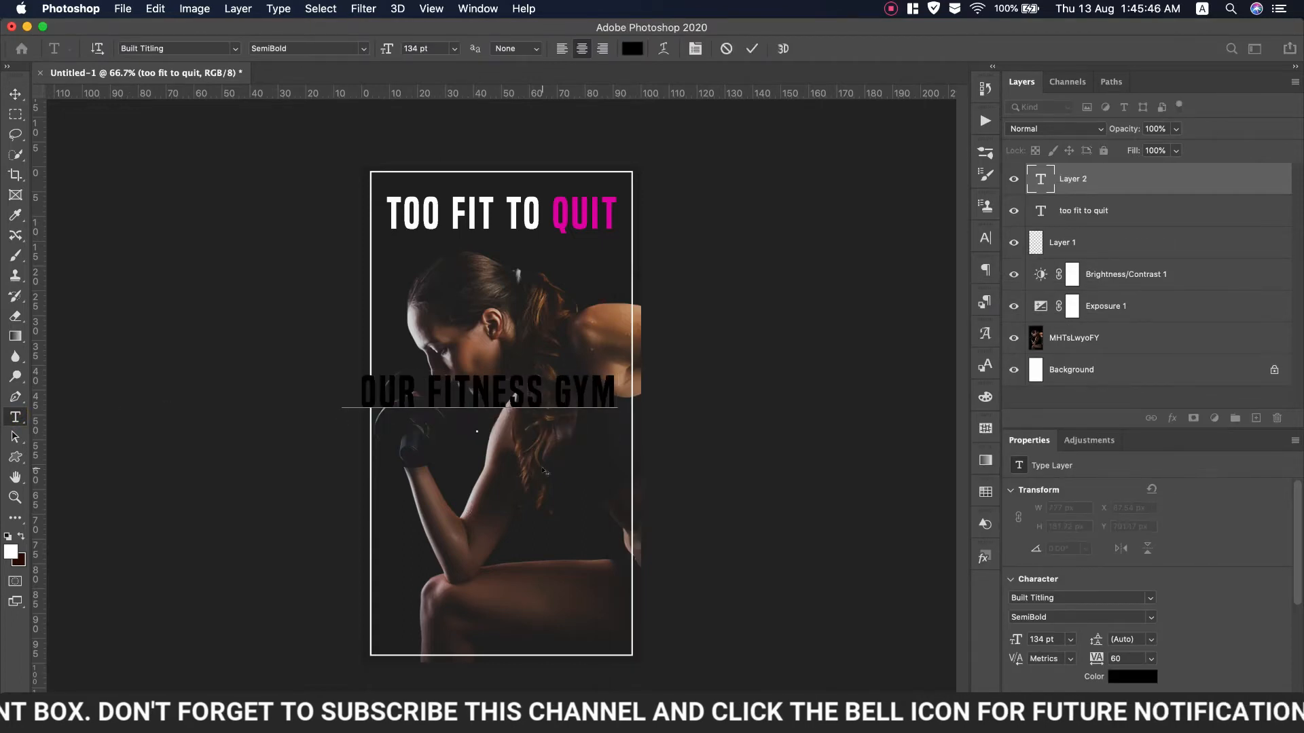
key(super+a)
Style the subtitle white Built Titling Light, 68 pt, with tracking 80
click(985, 237)
click(958, 260)
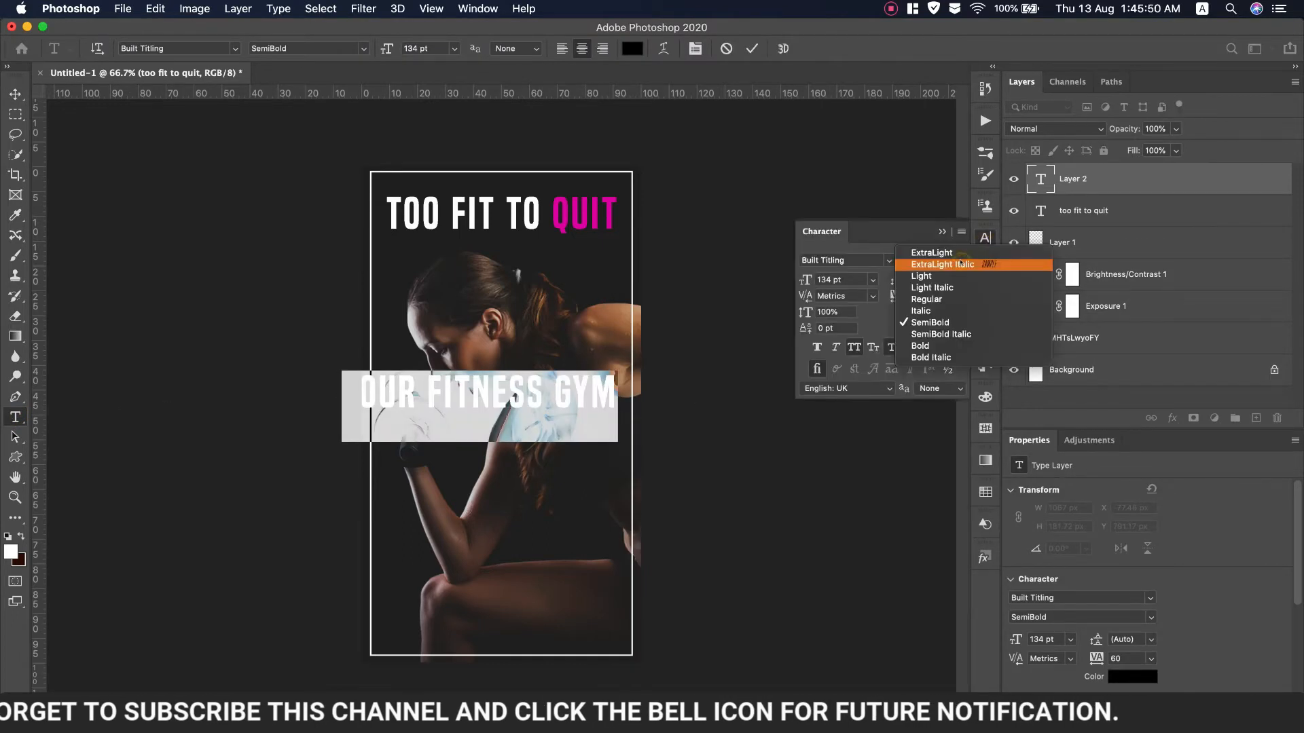
click(929, 279)
drag(806, 280, 759, 287)
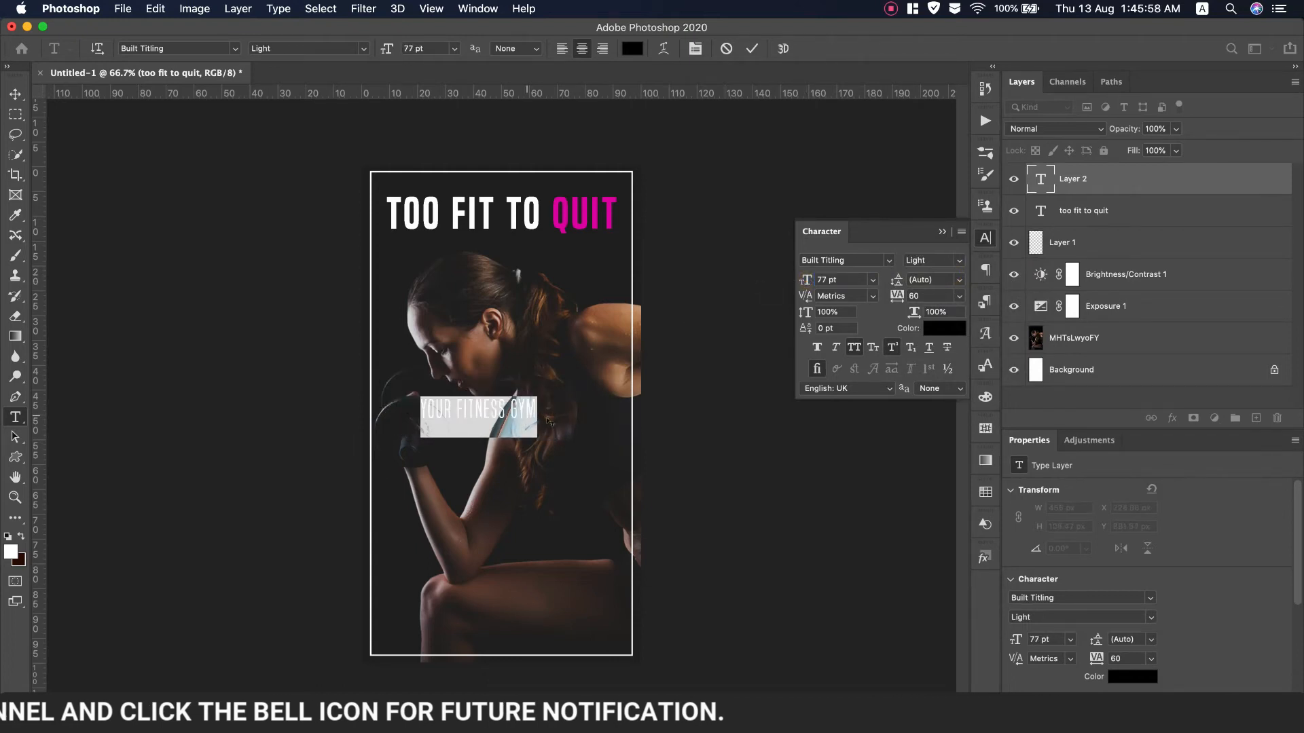
click(941, 329)
click(787, 212)
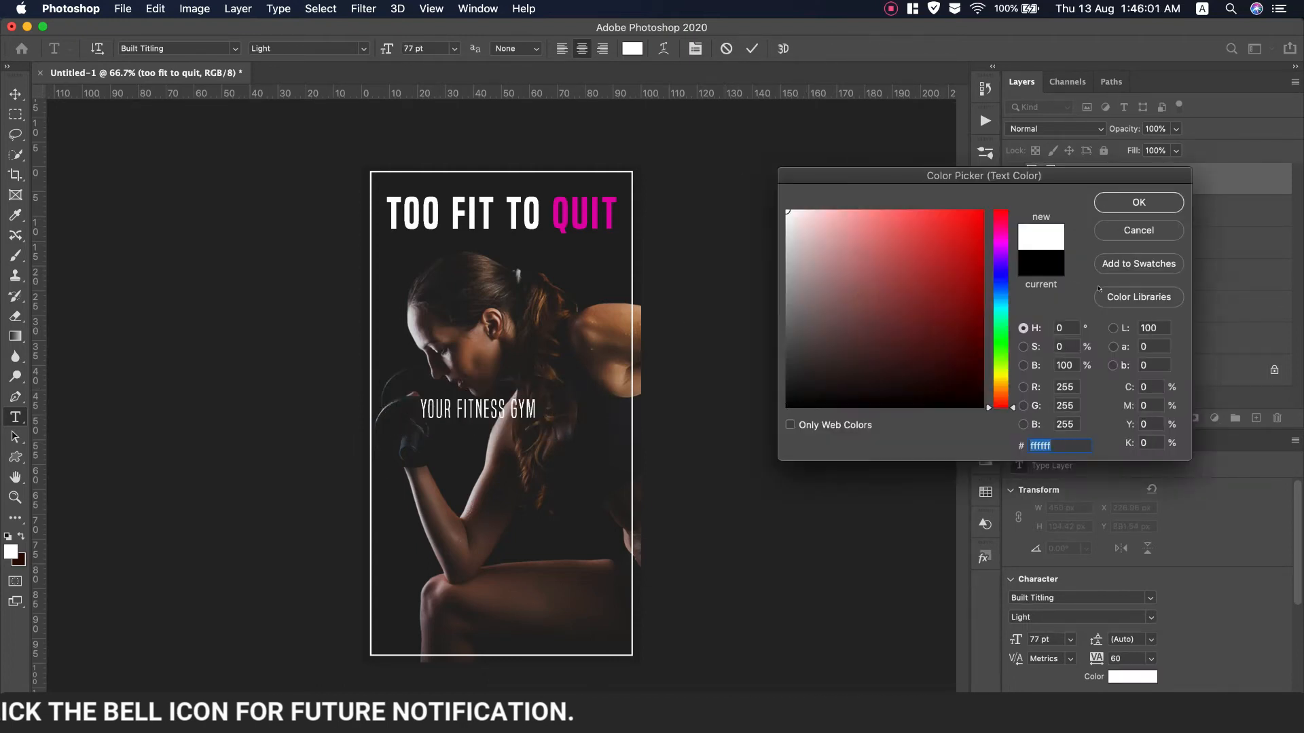
click(1138, 202)
click(940, 389)
click(940, 389)
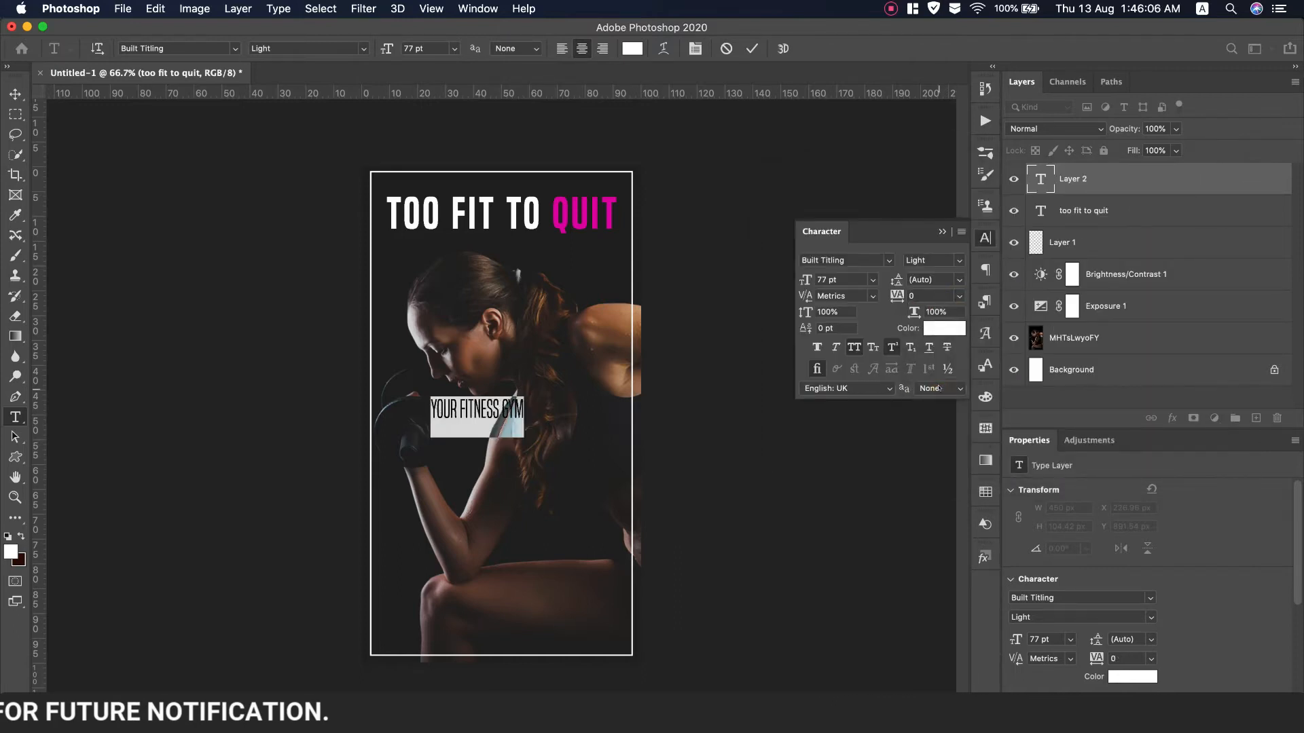
drag(802, 281, 797, 282)
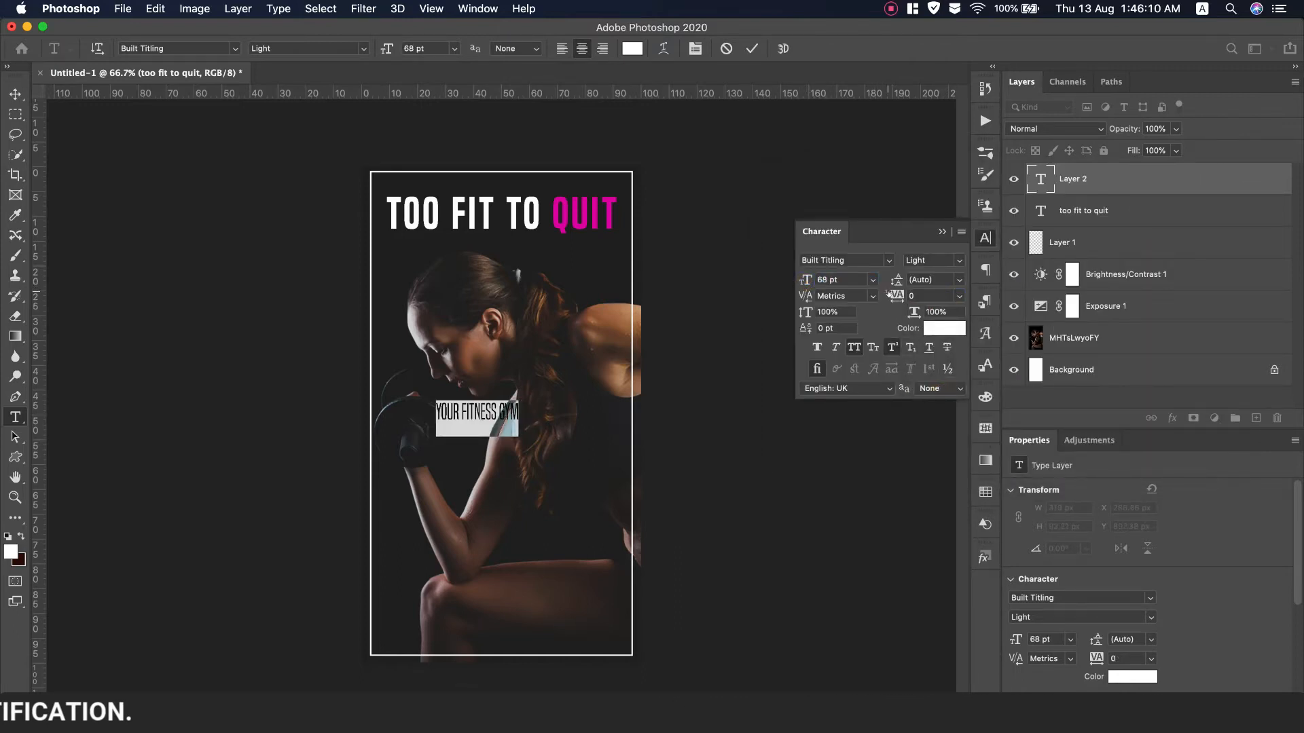
drag(890, 294, 897, 295)
click(15, 94)
Place YOUR FITNESS GYM above the headline and scale it to about 55 pt
drag(474, 412, 496, 186)
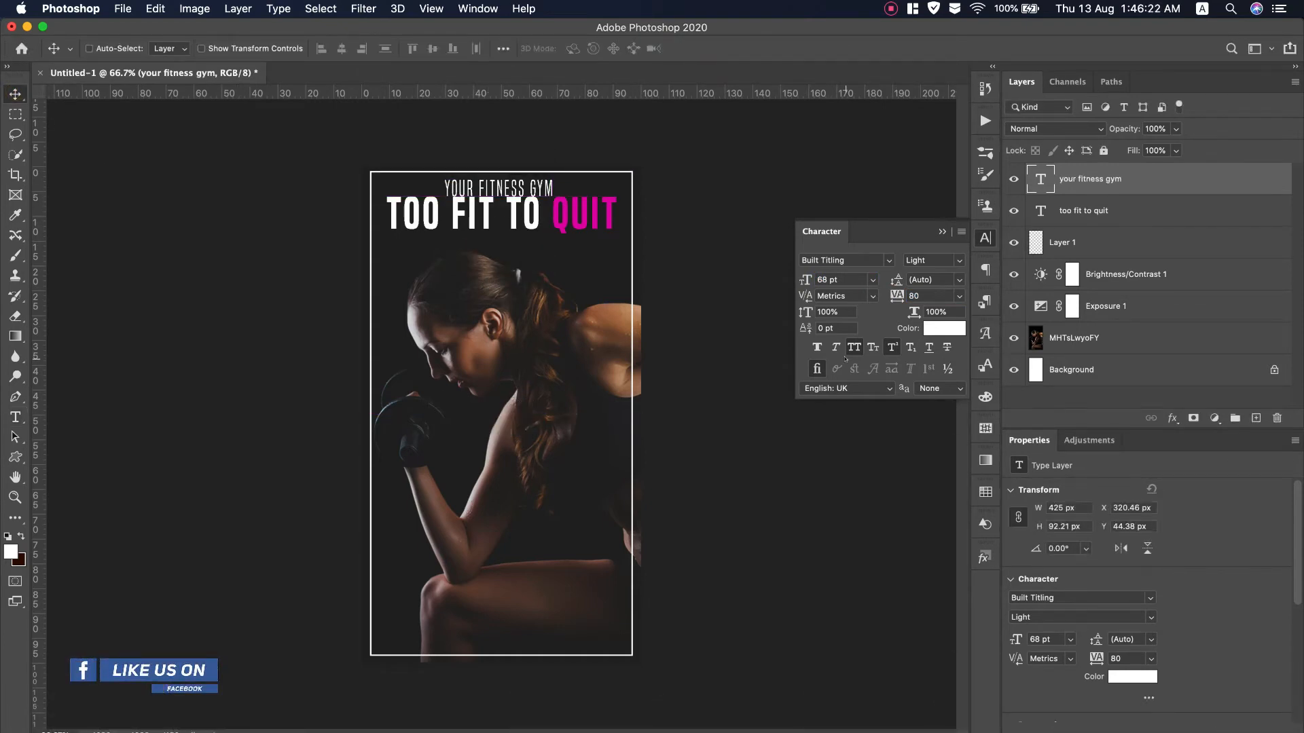
click(1087, 211)
drag(535, 224, 536, 236)
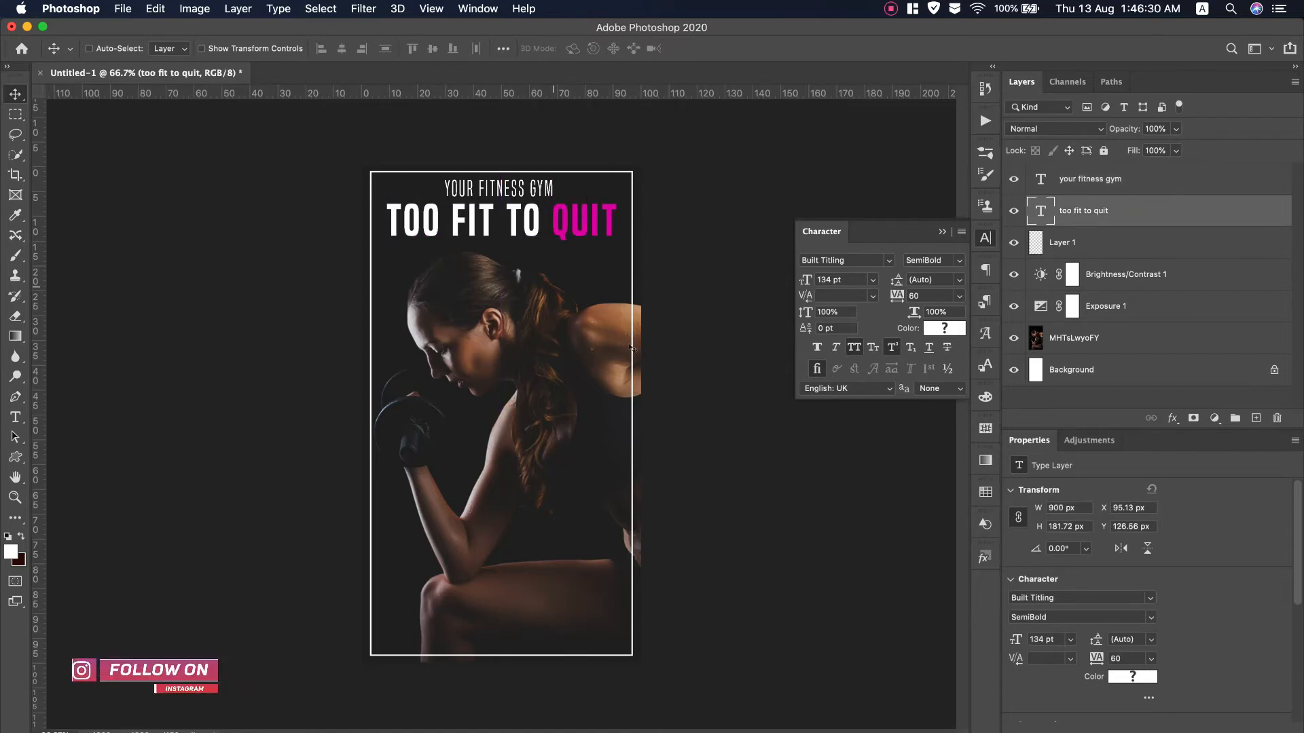
click(1073, 180)
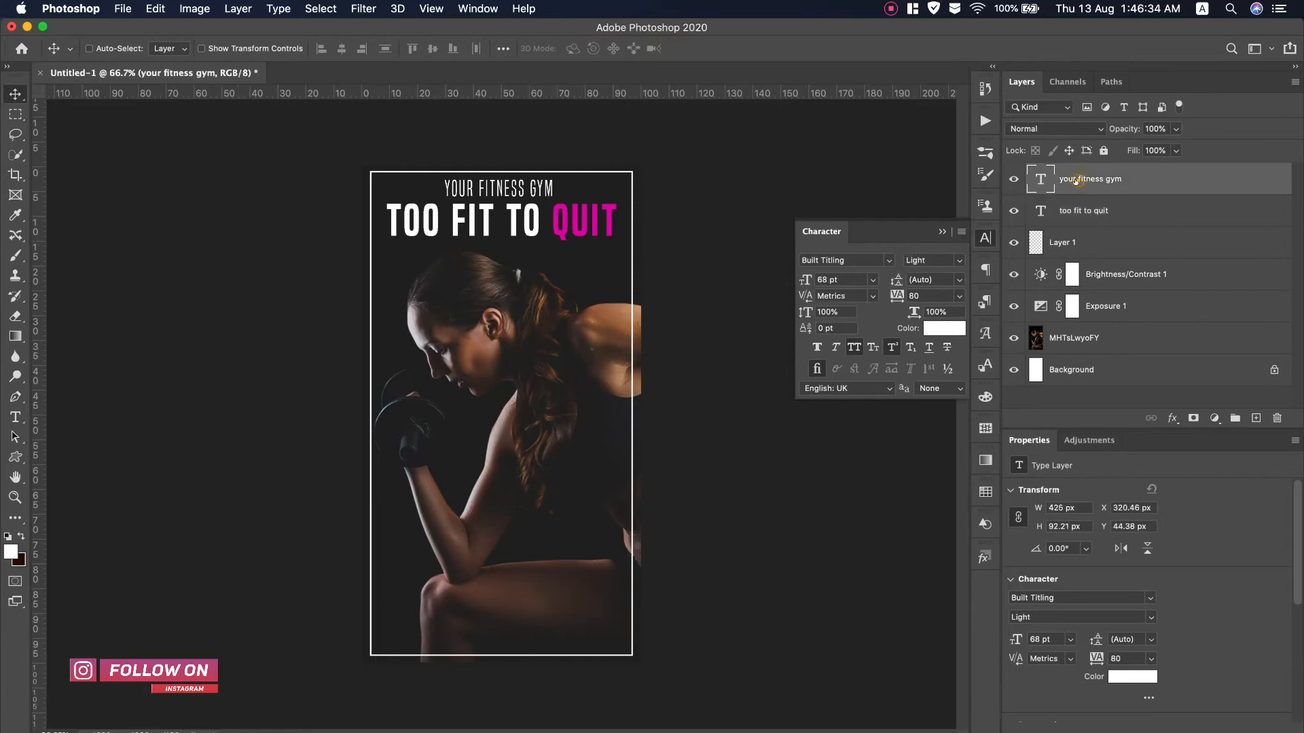
key(super+t)
drag(551, 191, 541, 189)
key(Return)
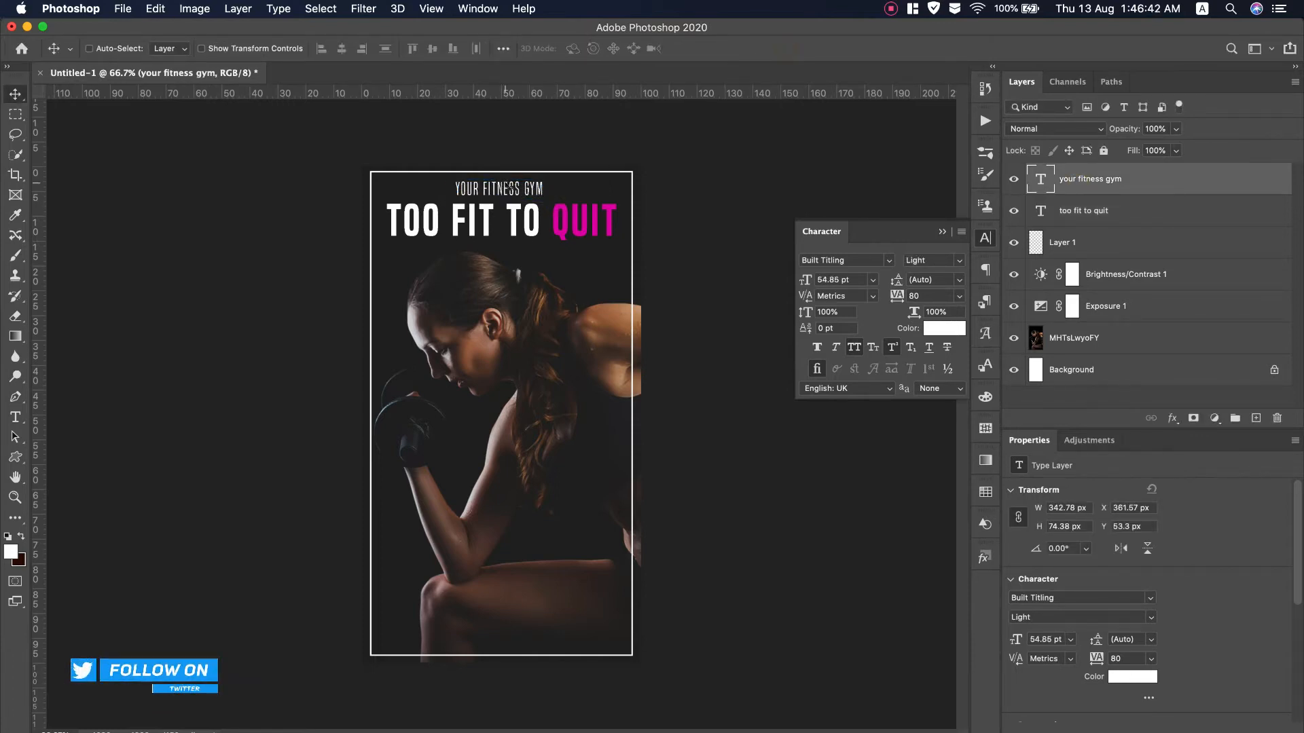
Nudge YOUR FITNESS GYM and the TOO FIT TO QUIT headline further up
key(Up)
key(Up)
key(Up)
key(Up)
key(Up)
key(Up)
key(Up)
key(Up)
key(Up)
key(Up)
key(Up)
key(Up)
key(Up)
key(Up)
key(Up)
key(Up)
key(Up)
key(Up)
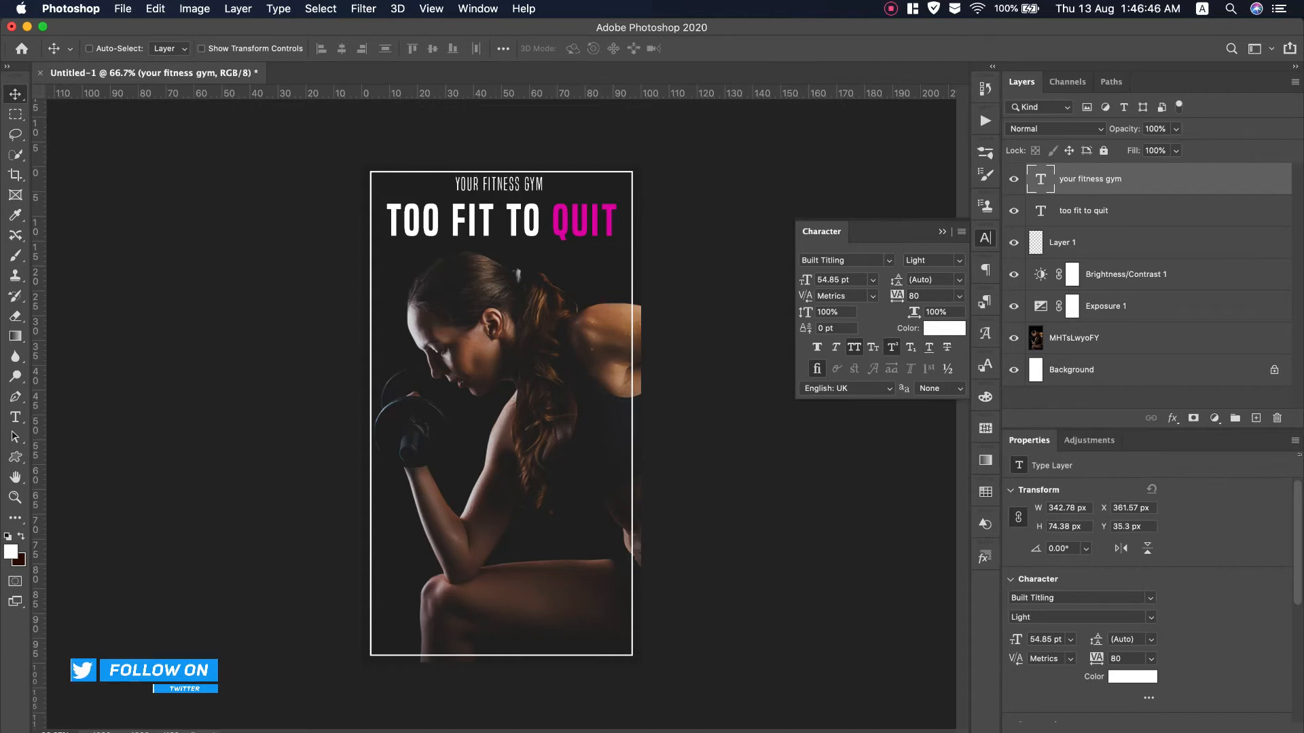
click(1131, 202)
key(Up)
key(Up)
key(Up)
key(Up)
key(Up)
key(Up)
key(Up)
key(Up)
key(Up)
key(Up)
key(Up)
key(Up)
key(Up)
key(Up)
key(Up)
key(Up)
key(Up)
key(Up)
key(Up)
key(Up)
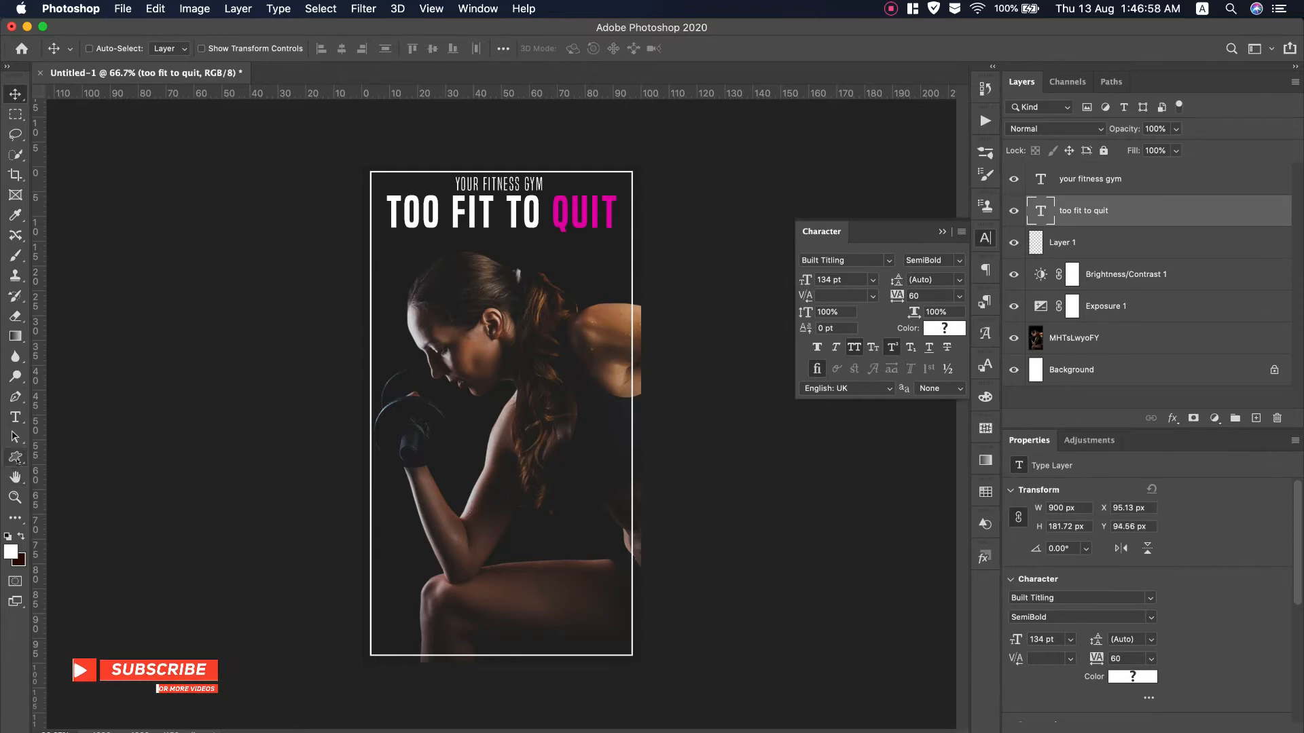
right_click(15, 457)
click(79, 479)
Draw small white 20 px dots on both sides of the YOUR FITNESS GYM line
click(1114, 180)
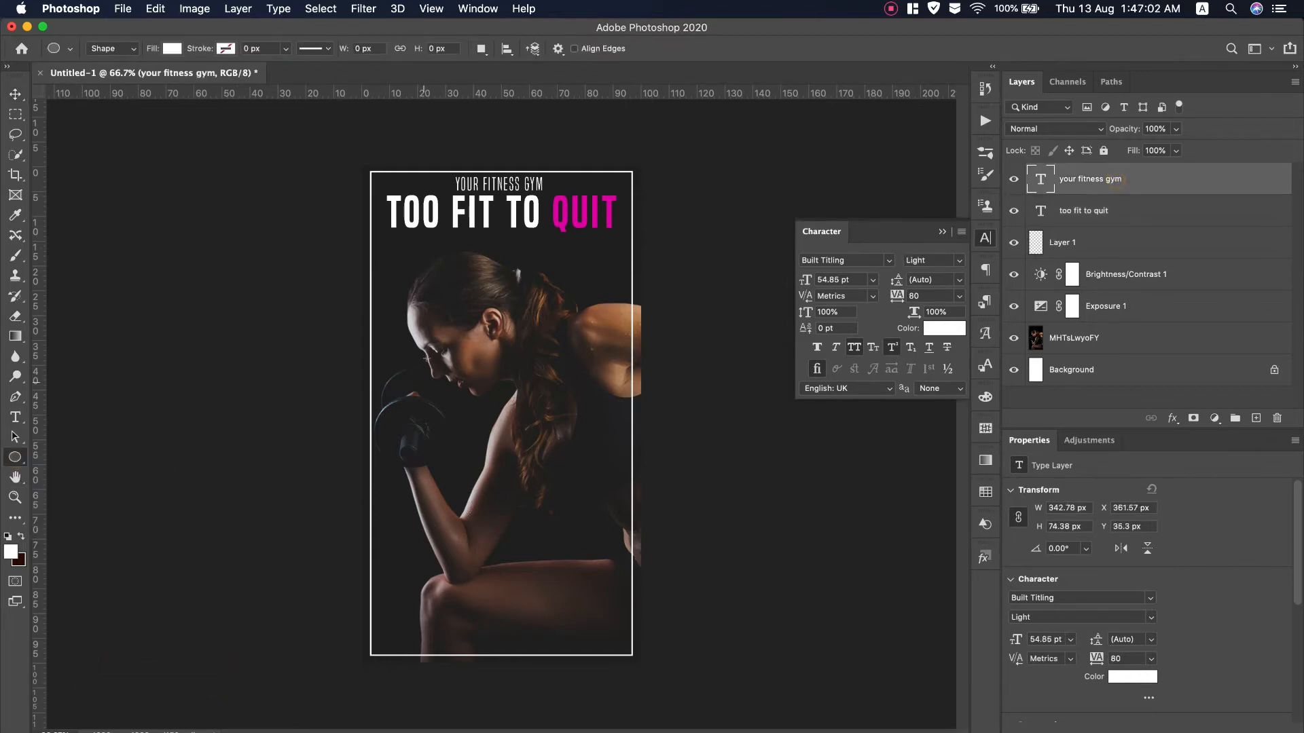
drag(382, 248, 550, 184)
key(v)
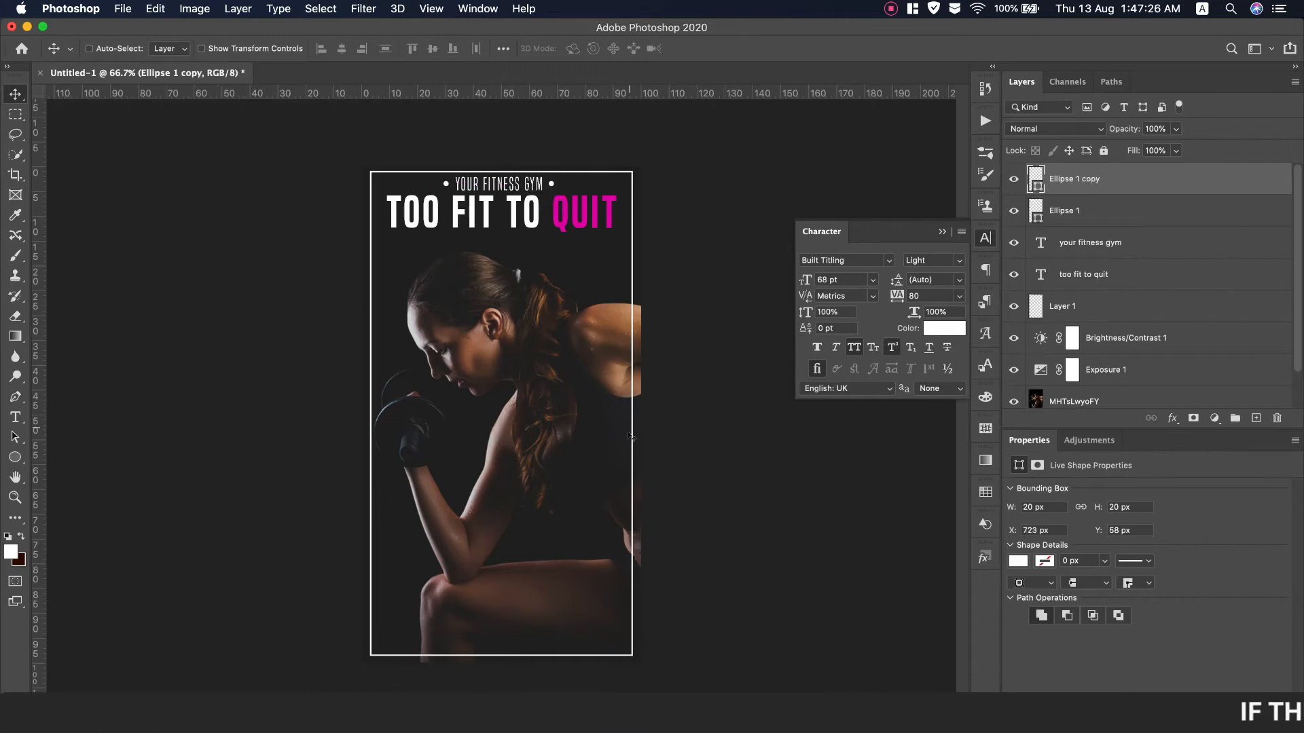
key(super+Tab)
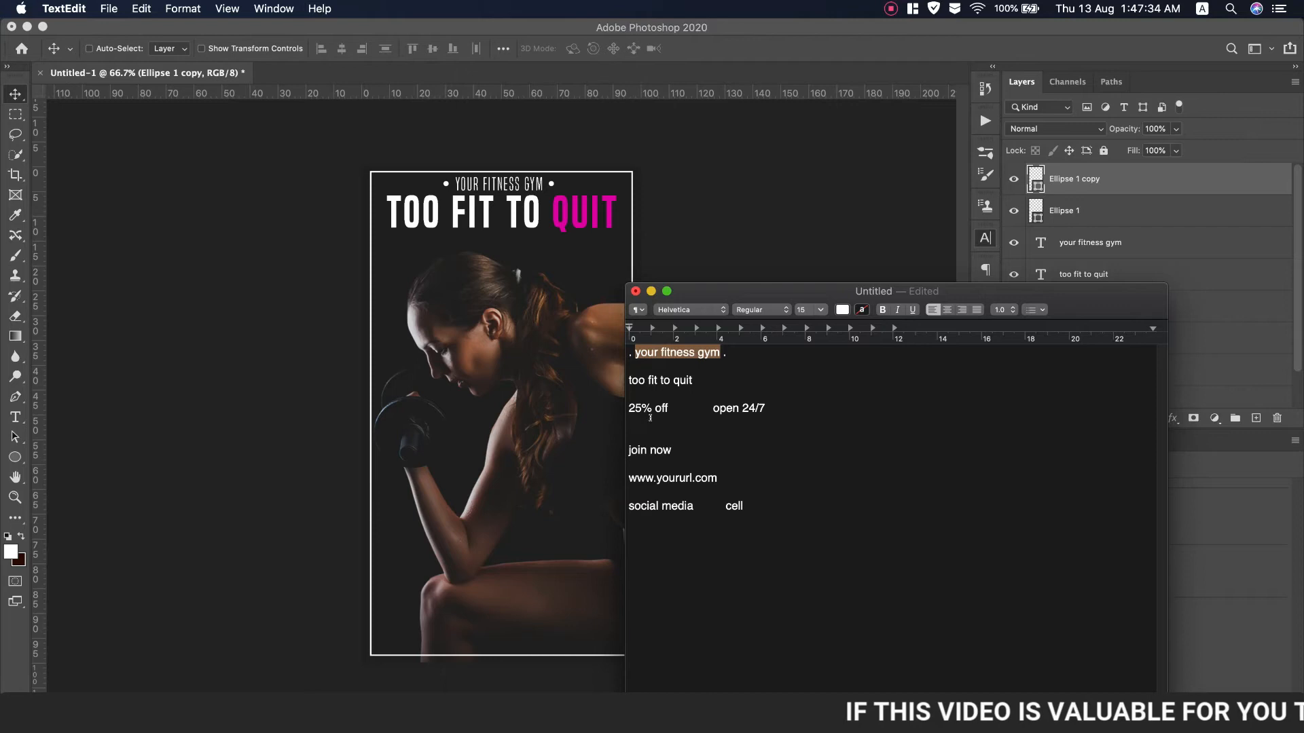
key(super+Tab)
click(15, 457)
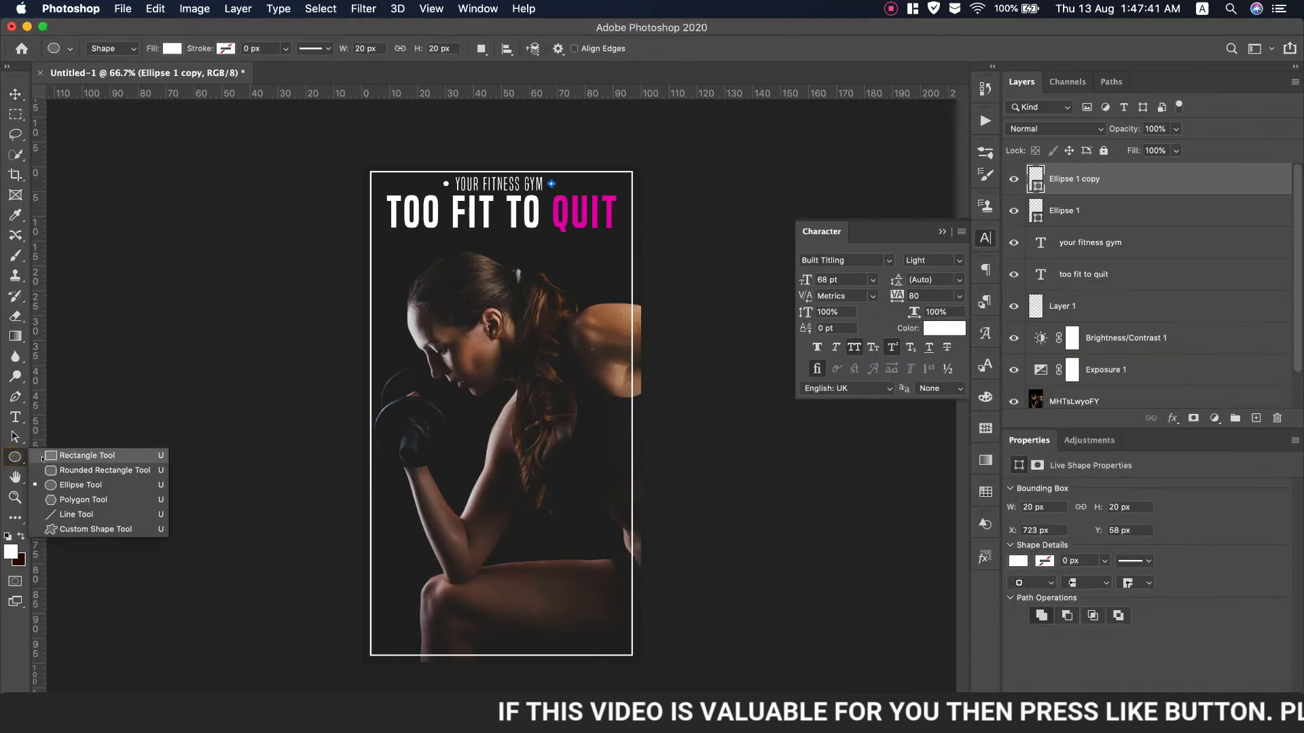
click(86, 514)
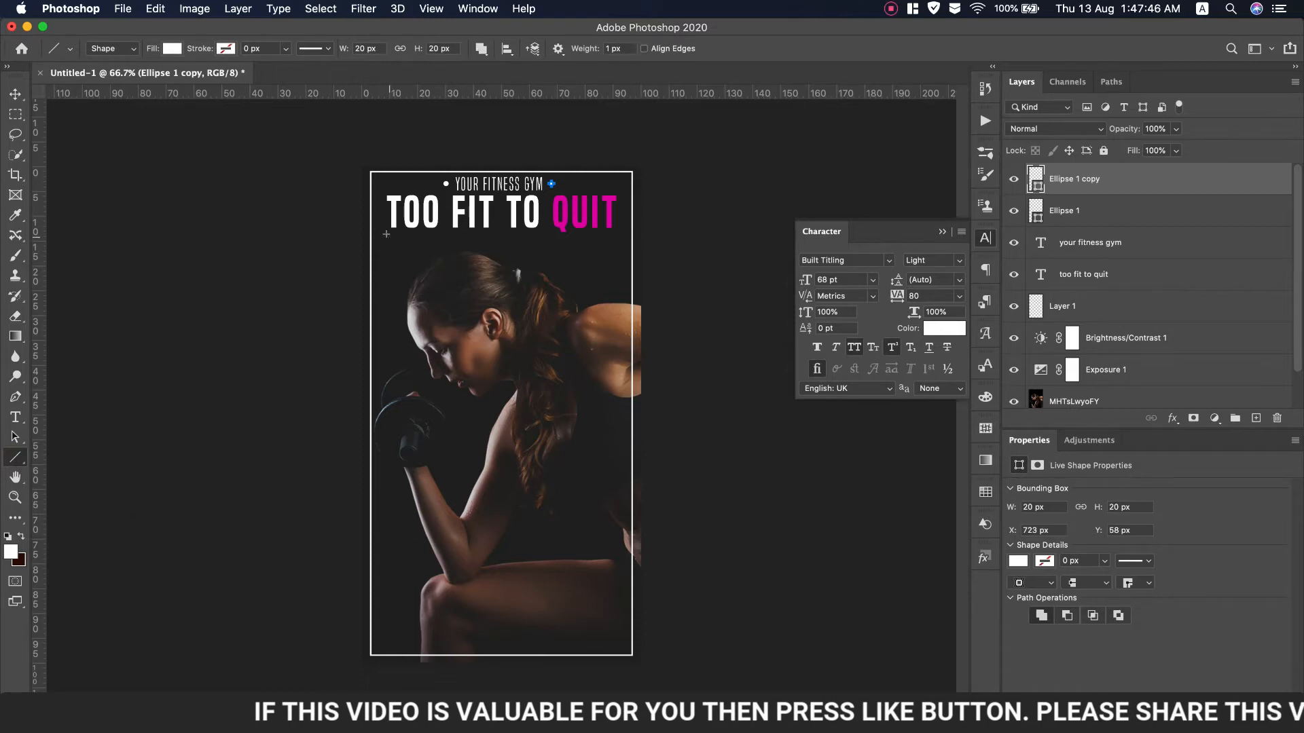
Add four vertical guides across the poster from the left ruler
drag(39, 462, 385, 437)
drag(36, 470, 618, 389)
drag(40, 538, 435, 471)
drag(40, 496, 550, 471)
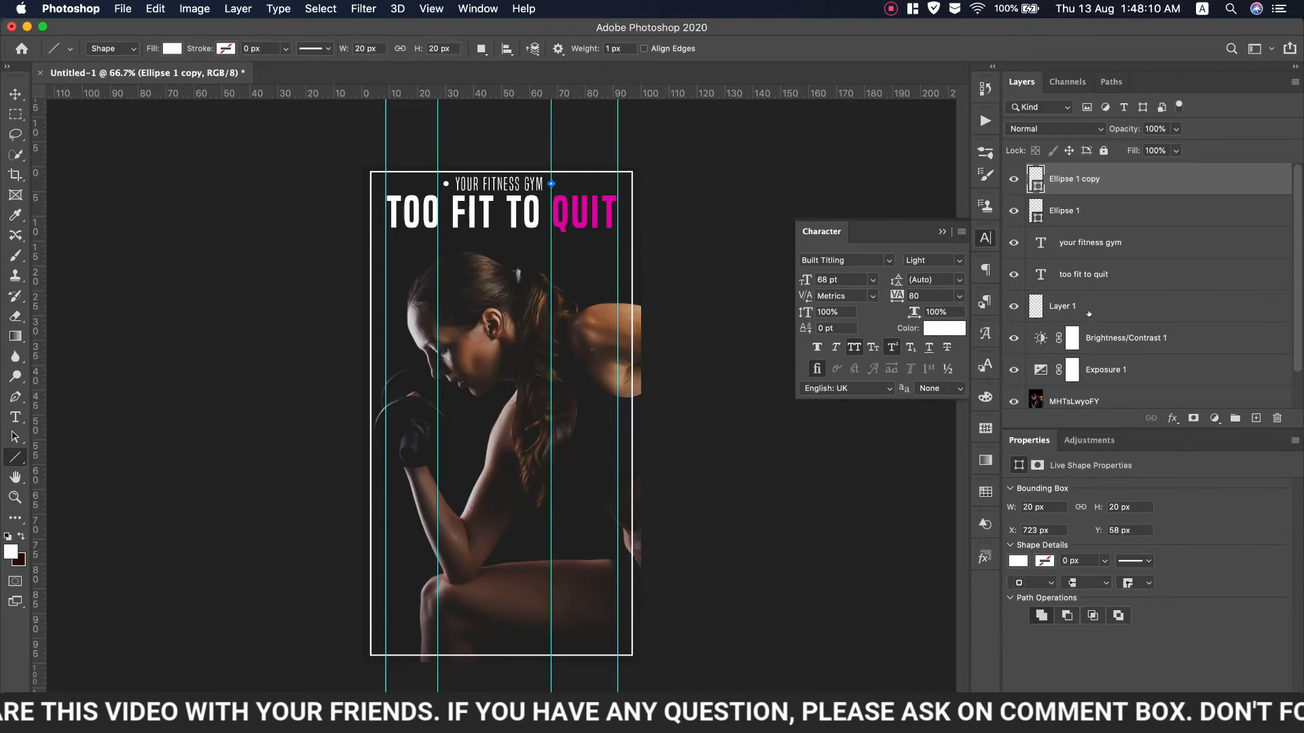
On a new layer, draw a horizontal line under TOO and remove its stroke colour
click(1256, 417)
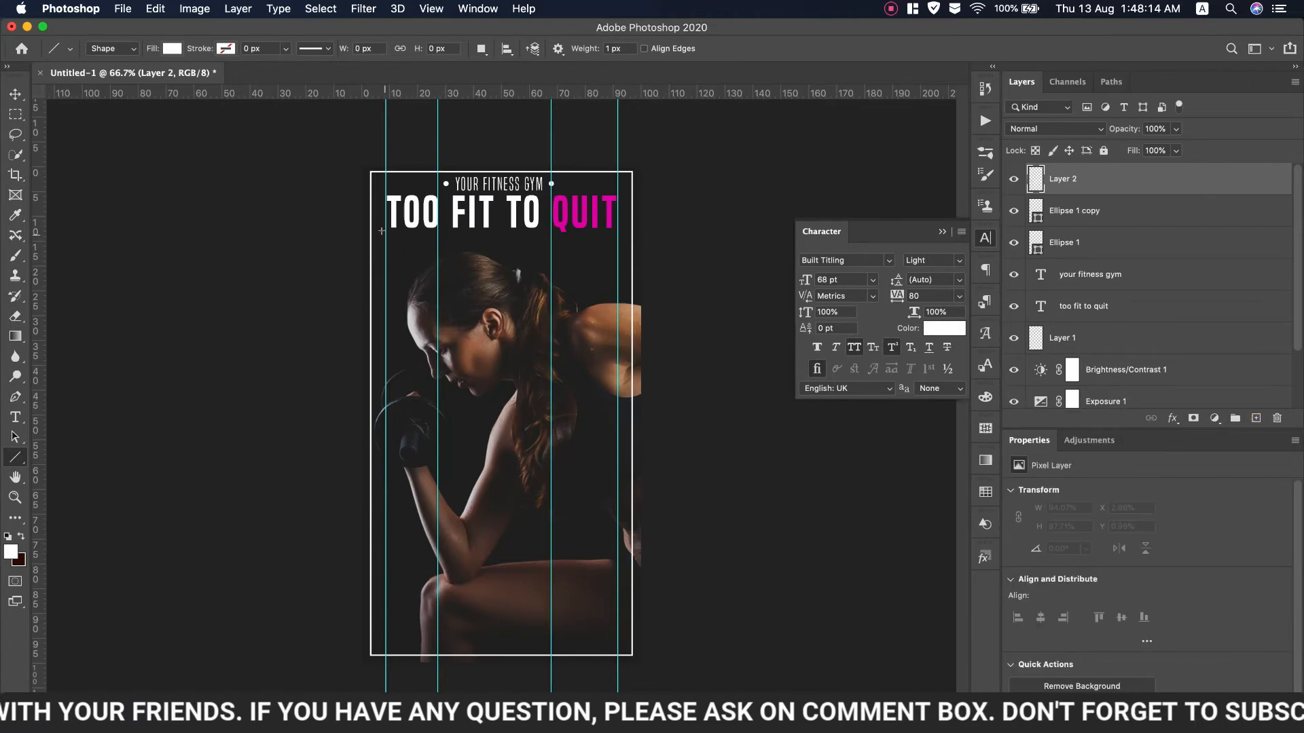
drag(382, 232, 436, 232)
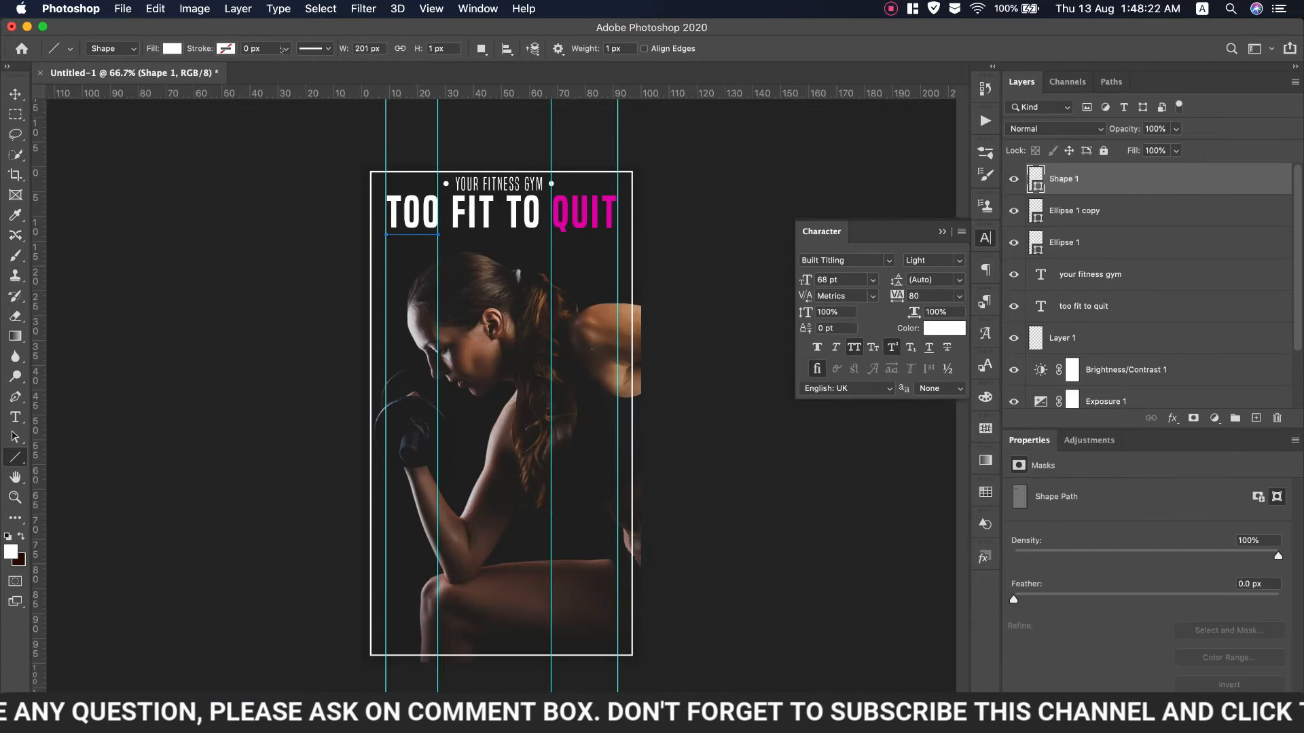
click(283, 48)
drag(284, 65, 286, 66)
click(226, 49)
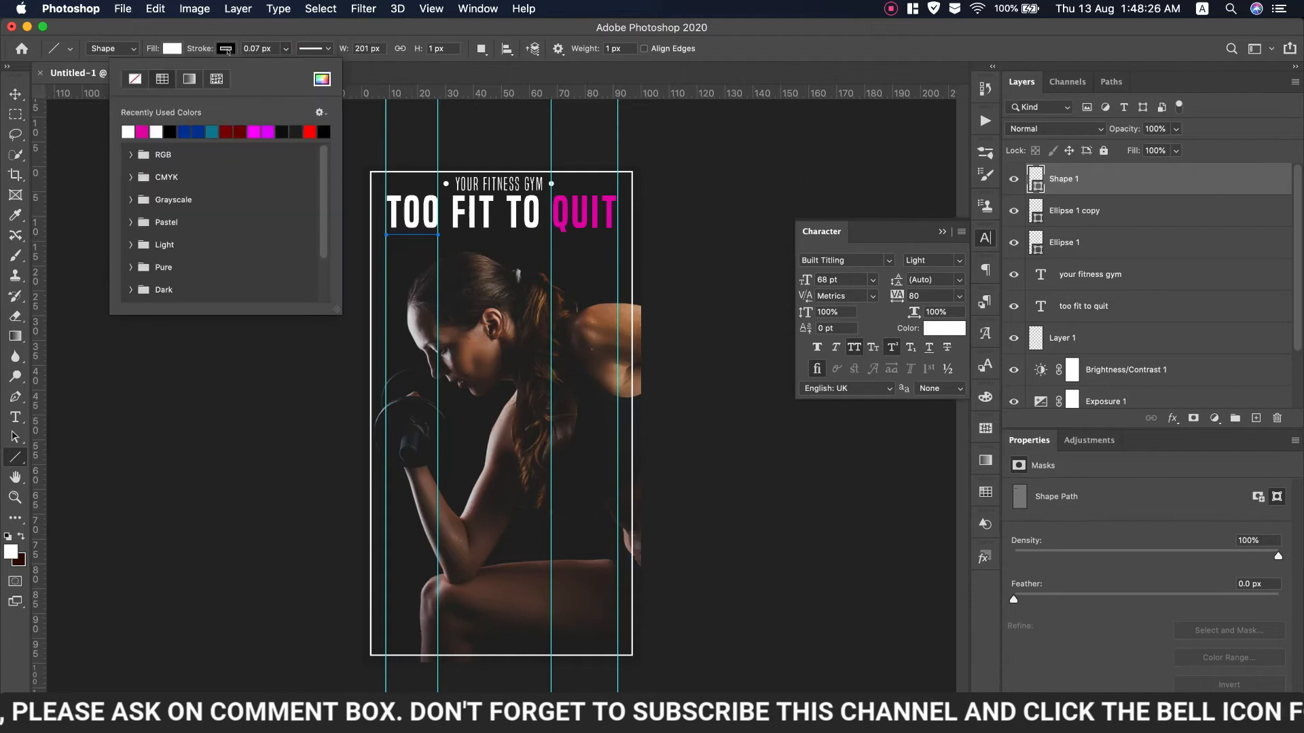
click(139, 80)
click(174, 49)
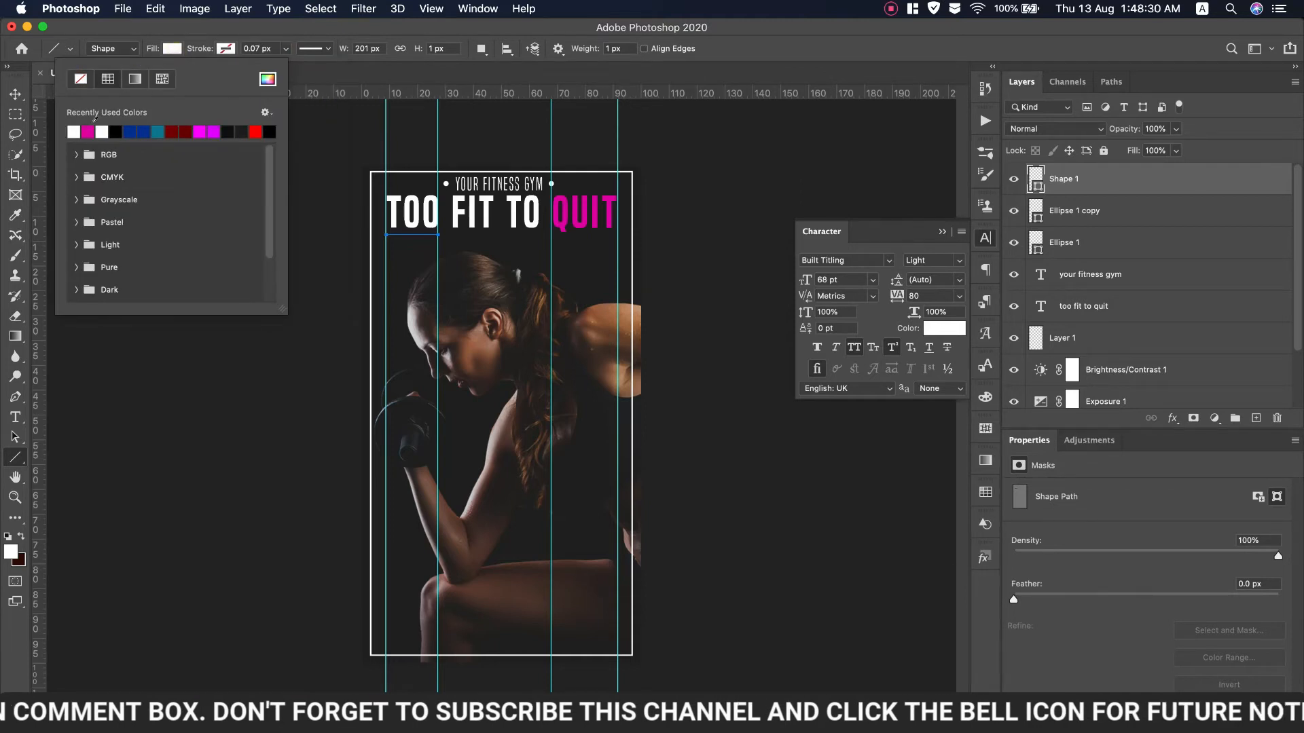
click(329, 49)
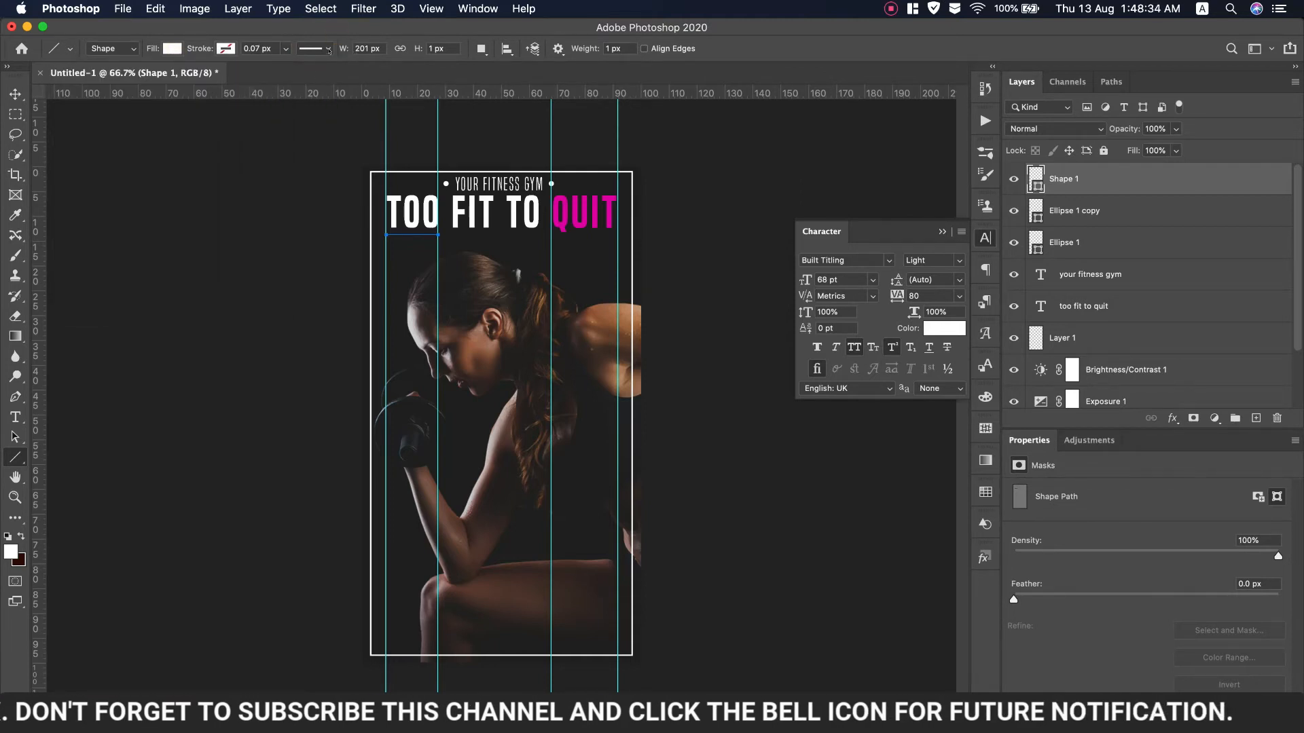
Set the line's stroke width to zero and its height to 5 px
click(286, 49)
drag(286, 66, 242, 64)
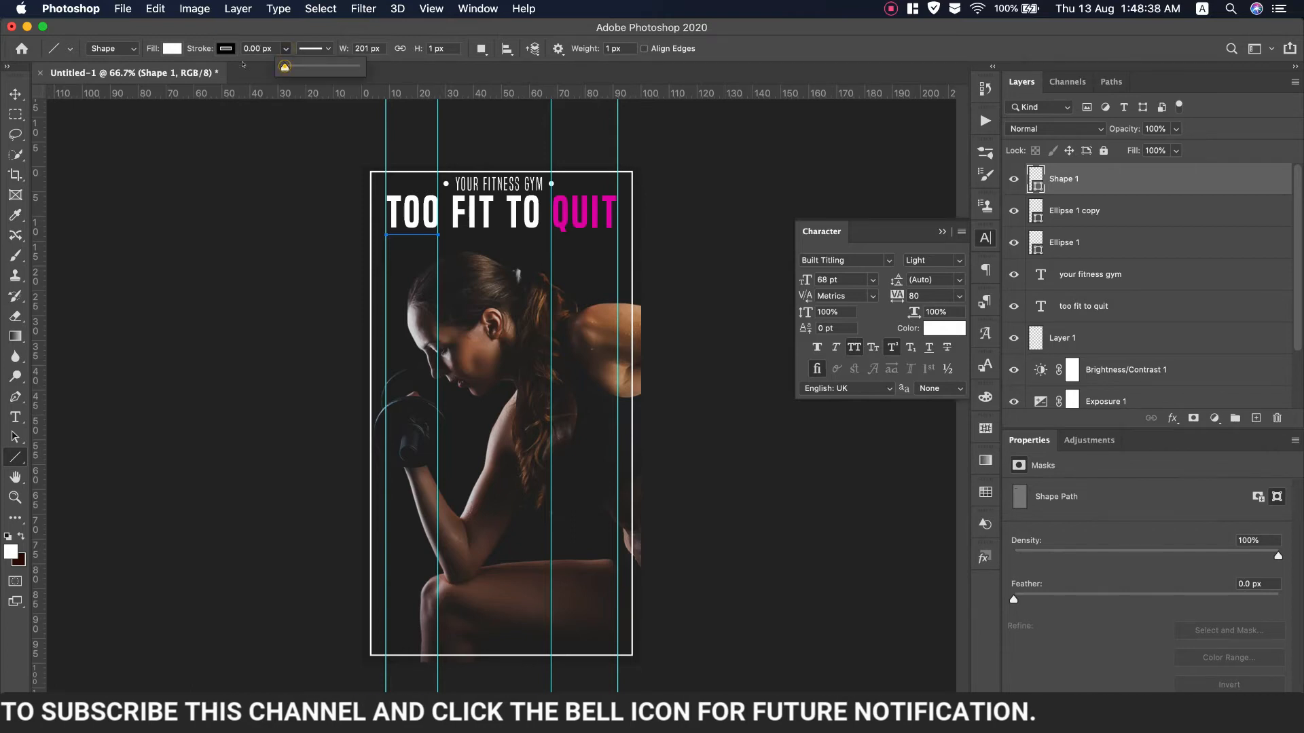
click(225, 48)
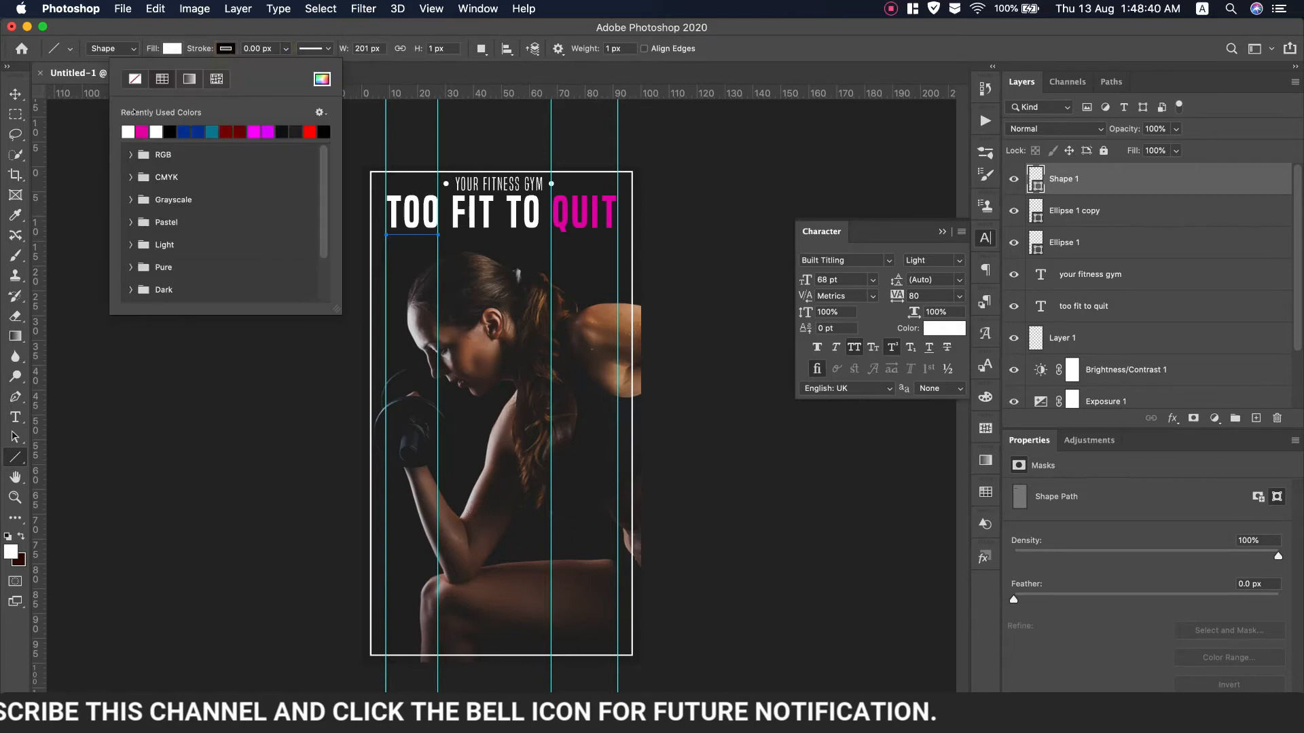
click(415, 50)
drag(415, 50, 418, 50)
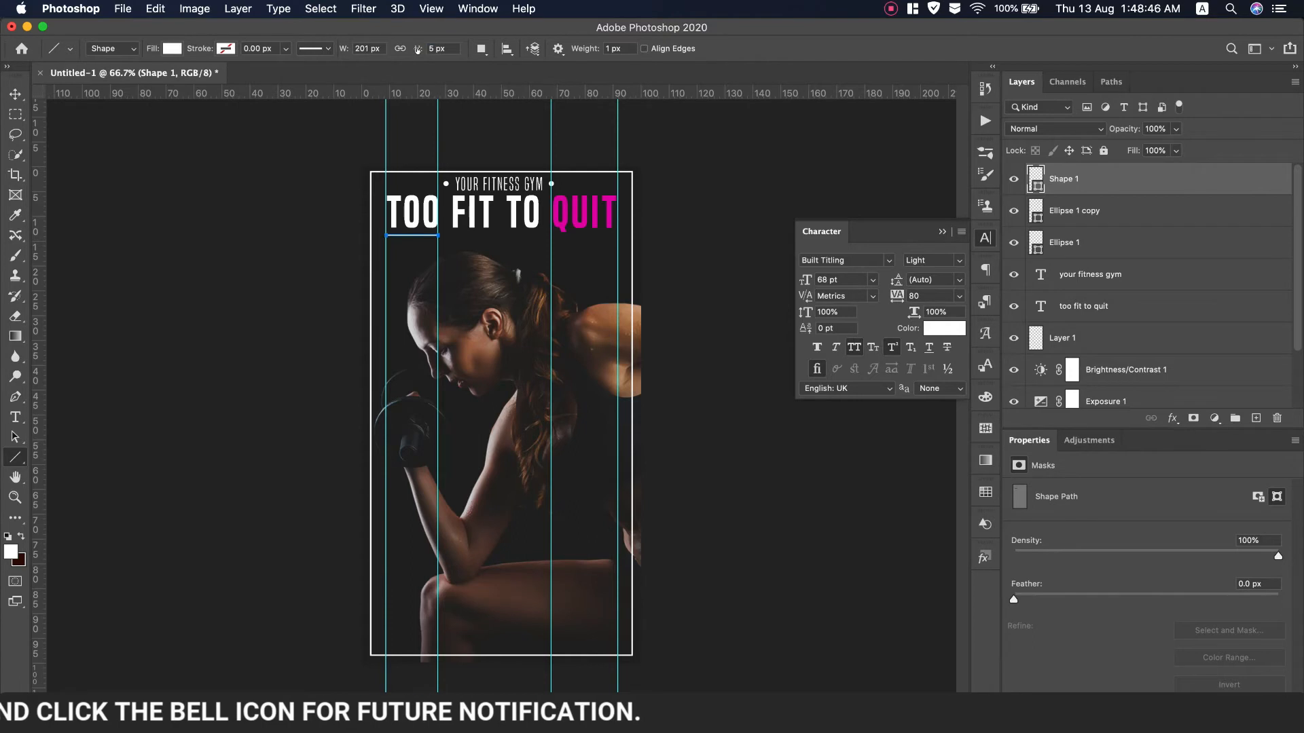
key(v)
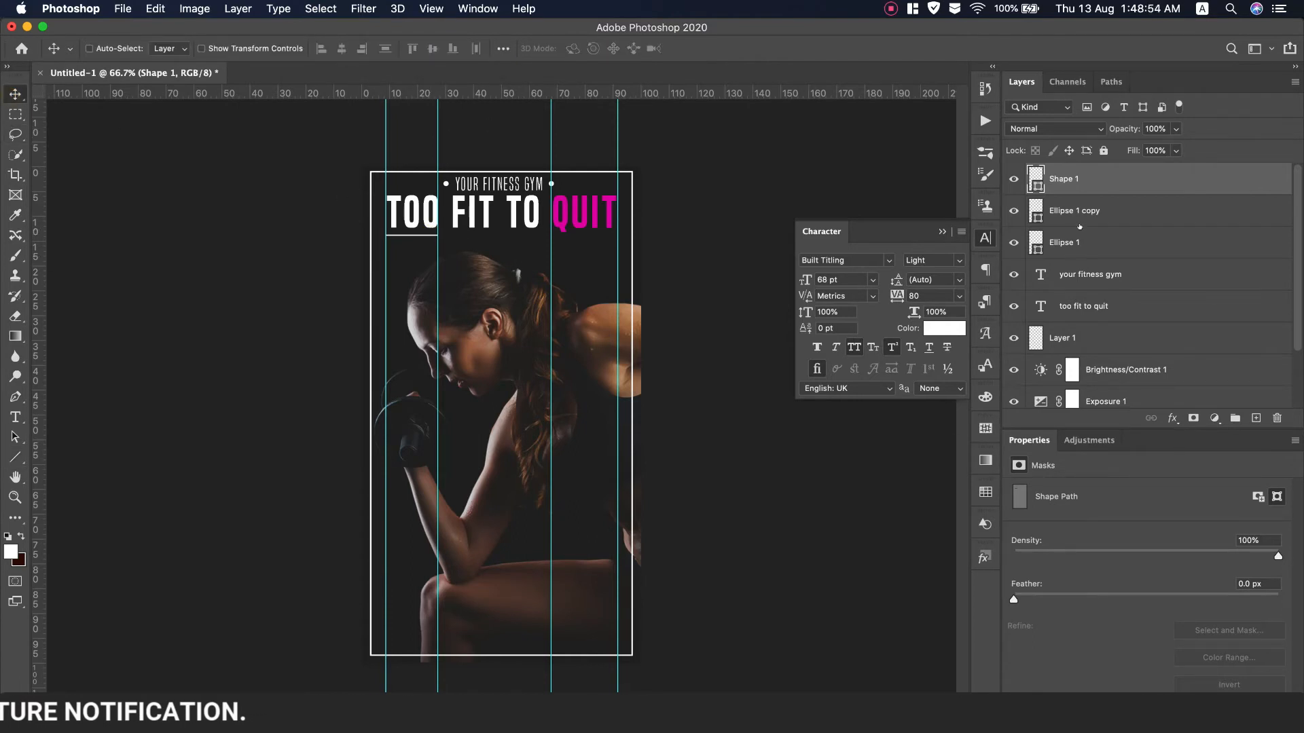
Colour the line magenta sampled from QUIT, then duplicate it slightly lower and stretch it wider
click(562, 222)
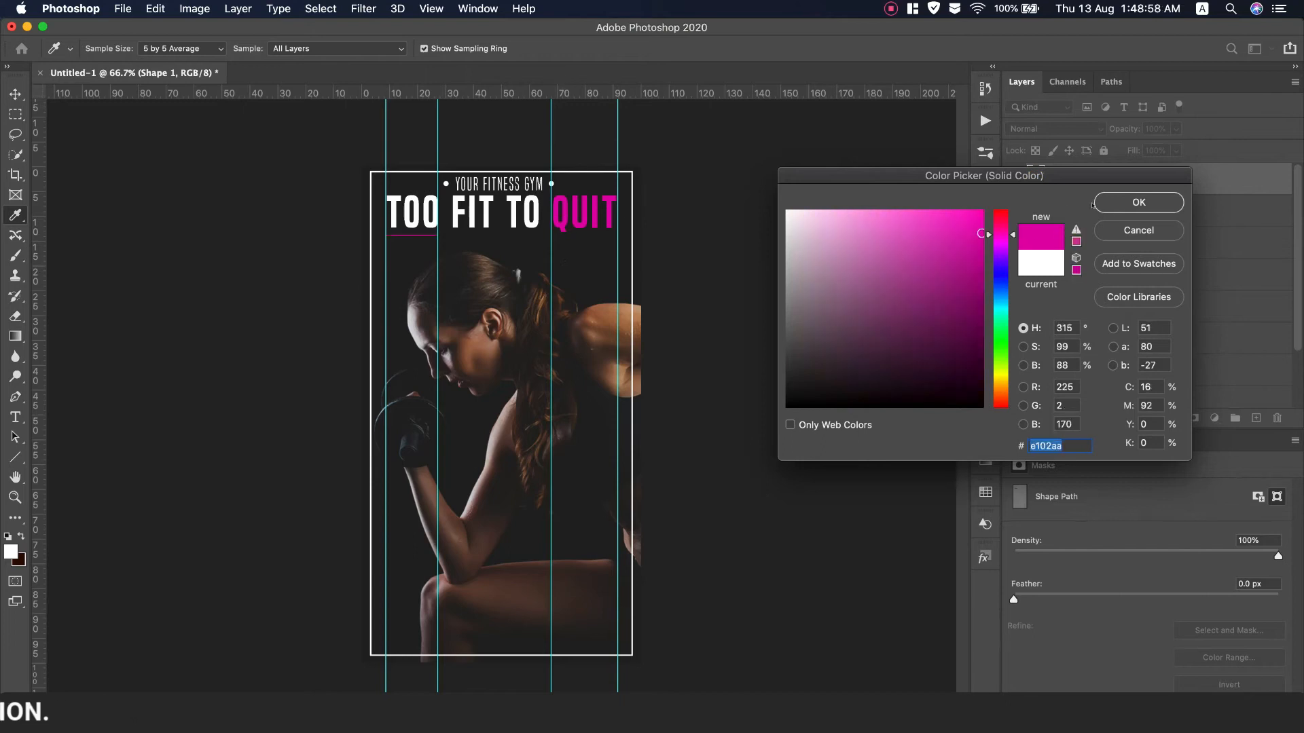
click(1138, 202)
drag(417, 236, 416, 239)
key(super+t)
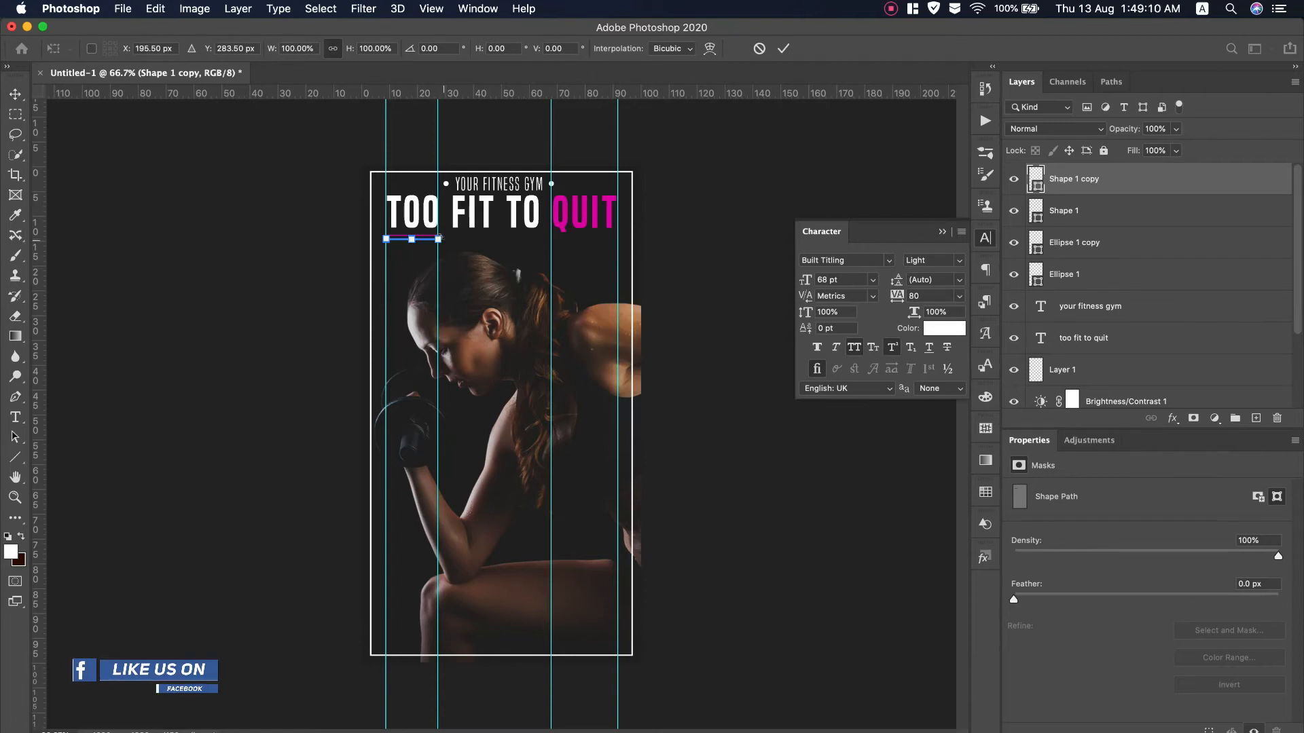
drag(435, 236, 456, 238)
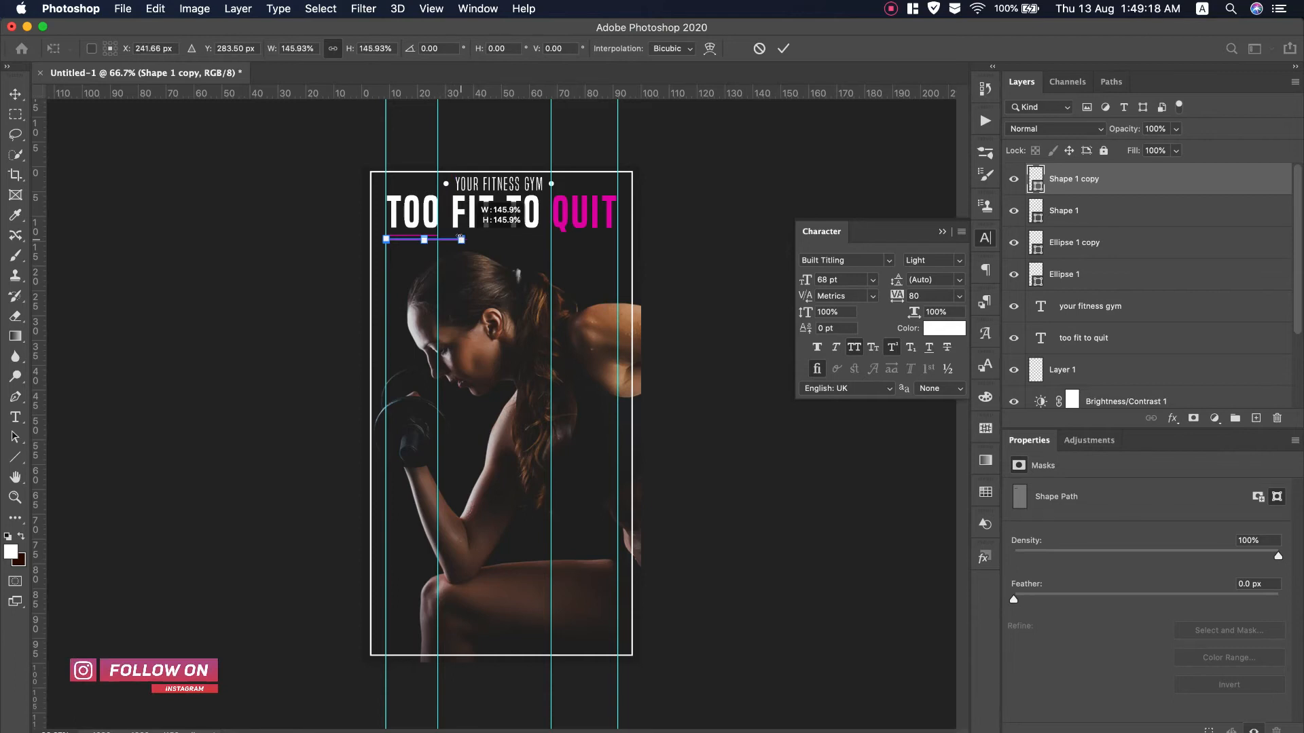
click(786, 50)
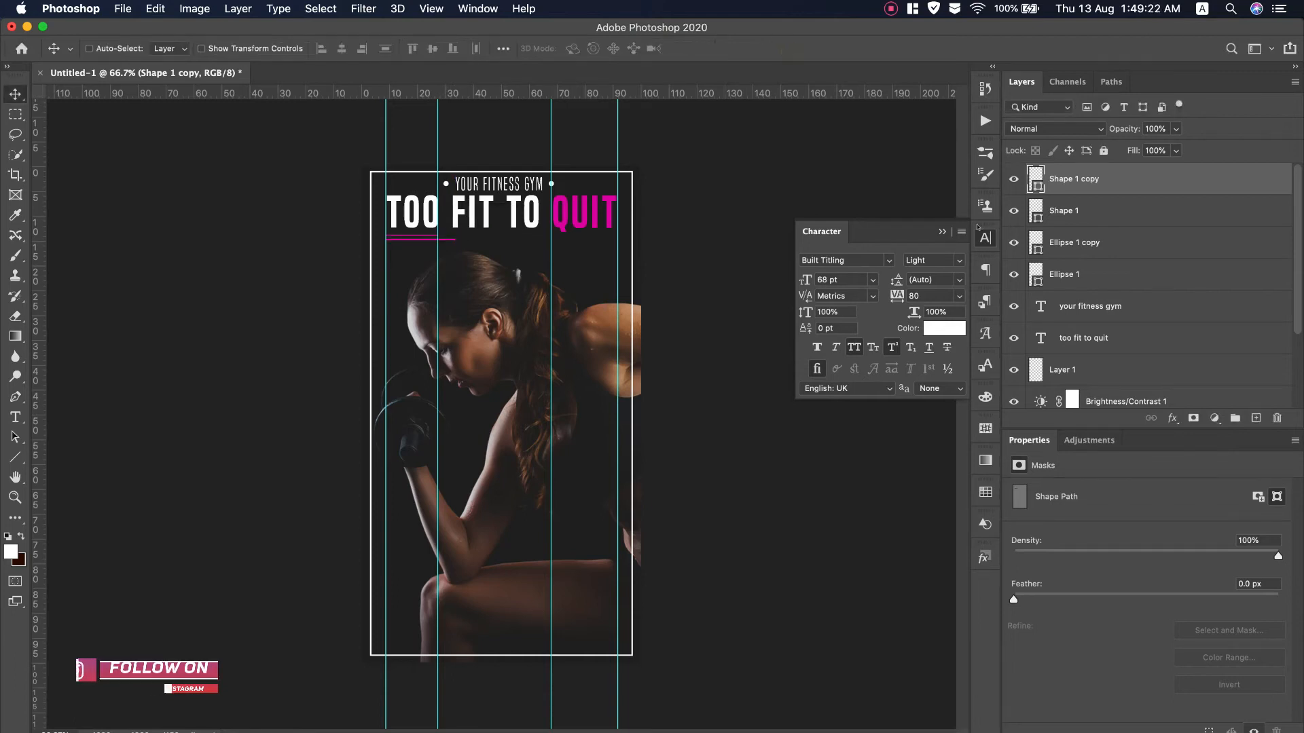
Group the two line layers into a group named 'Bars'
double_click(1036, 177)
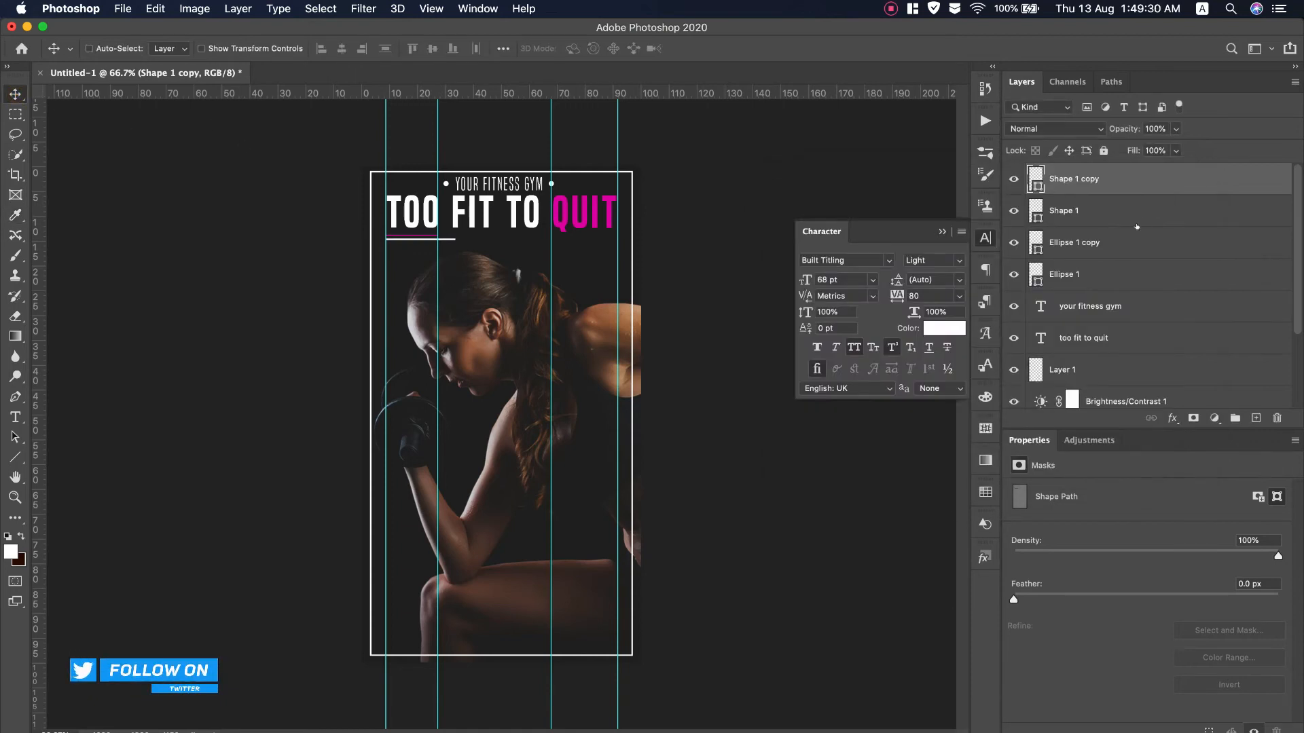
shift+click(1141, 219)
key(super+g)
double_click(1066, 172)
text(Bars)
key(Return)
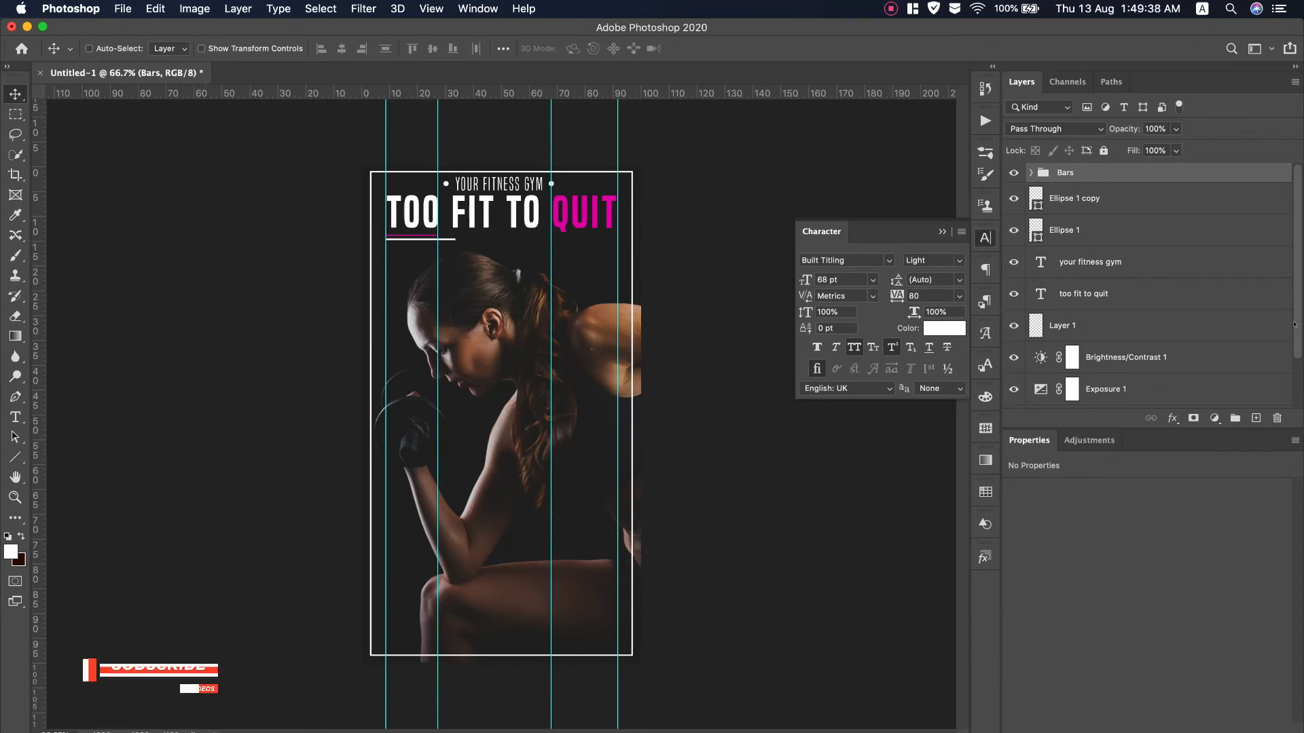
Duplicate the Bars group, flip it horizontally, and move it under QUIT
key(super+j)
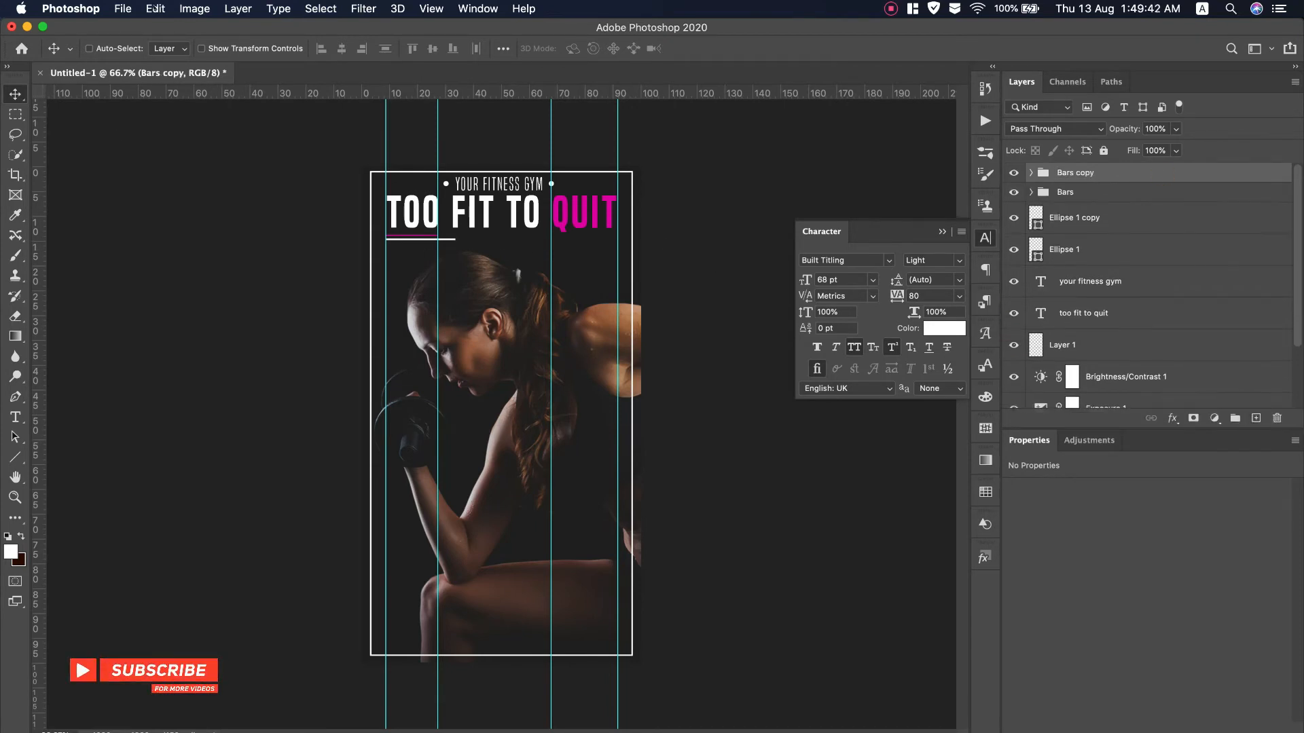
click(155, 8)
mouse_move(204, 368)
click(512, 615)
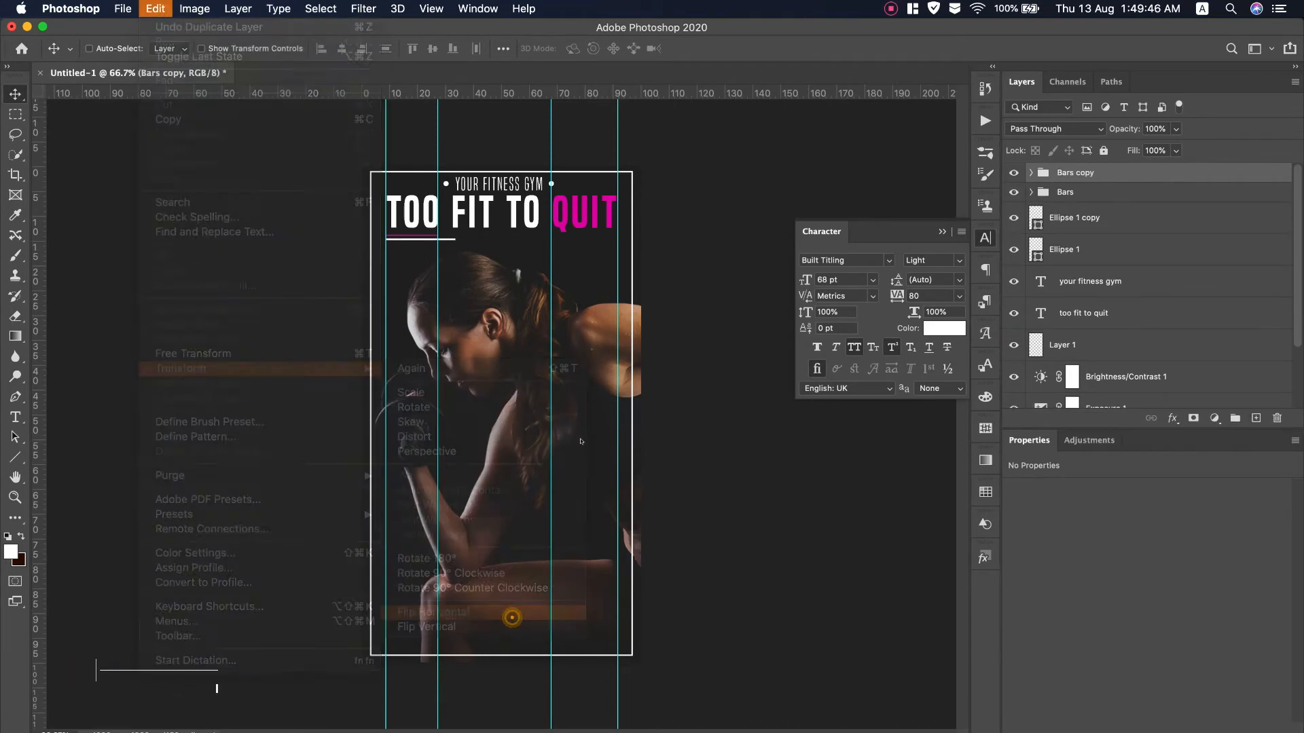
drag(459, 243, 608, 242)
Recolour the copied bars with magenta sampled from QUIT
click(1031, 172)
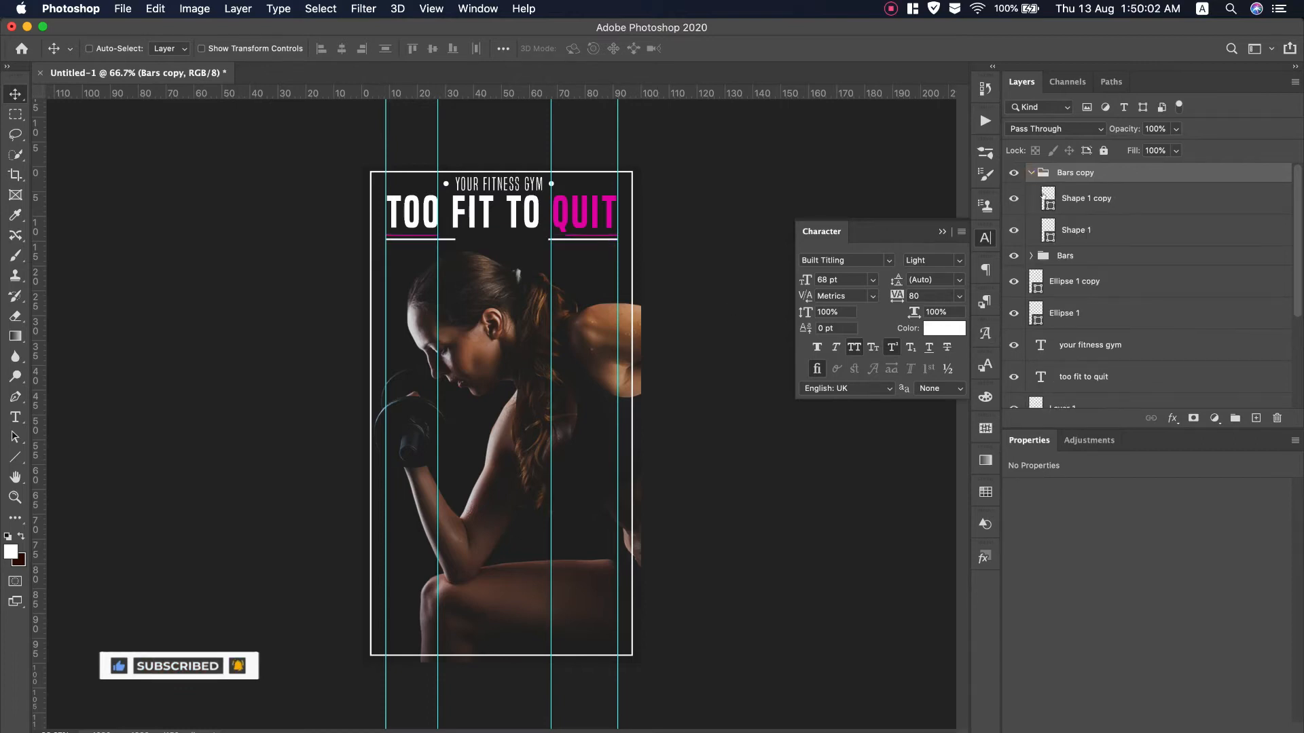
click(1044, 194)
double_click(1046, 196)
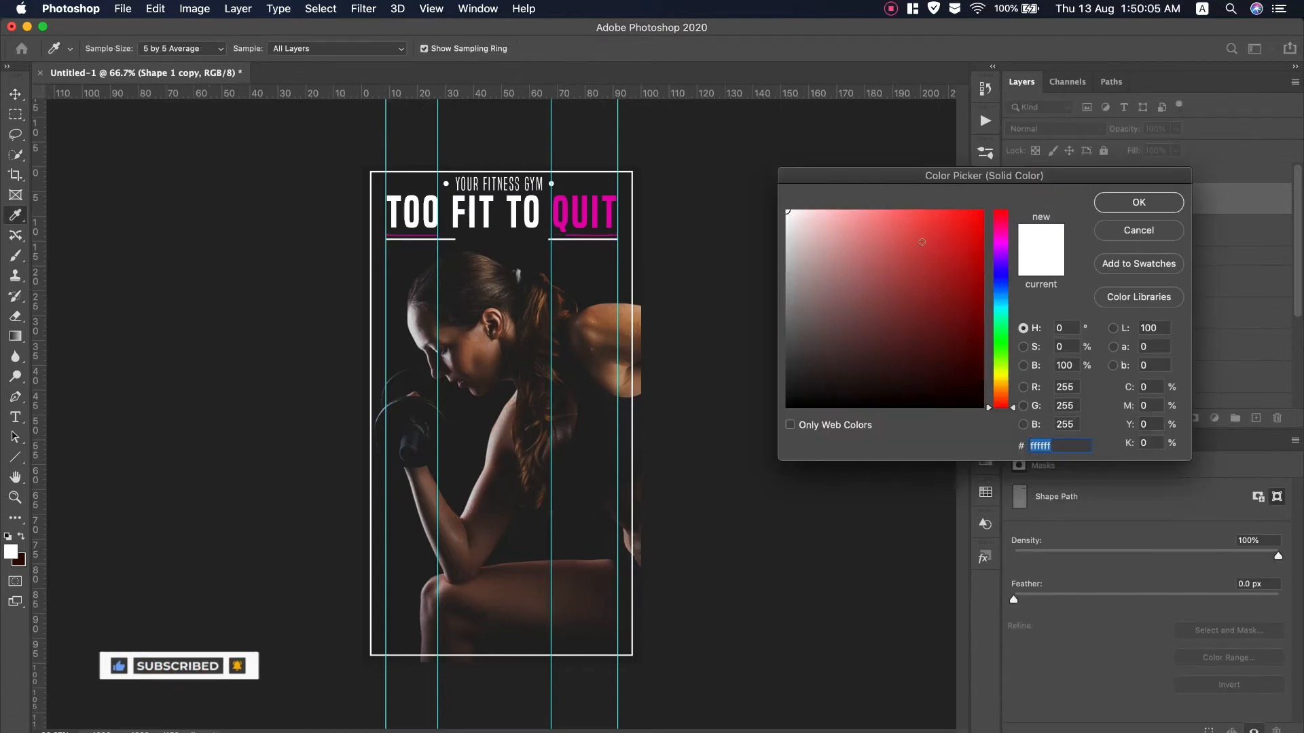
click(566, 217)
click(1139, 202)
click(1087, 220)
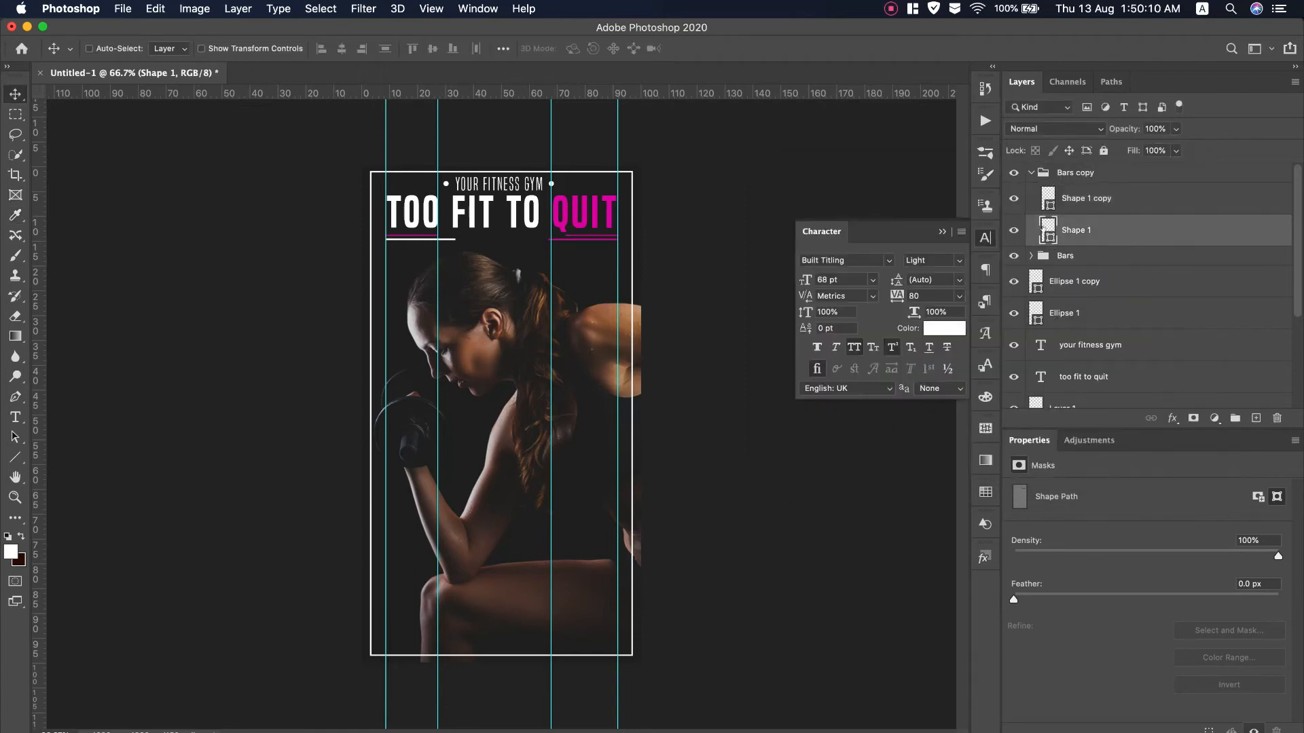
double_click(1046, 220)
click(1170, 203)
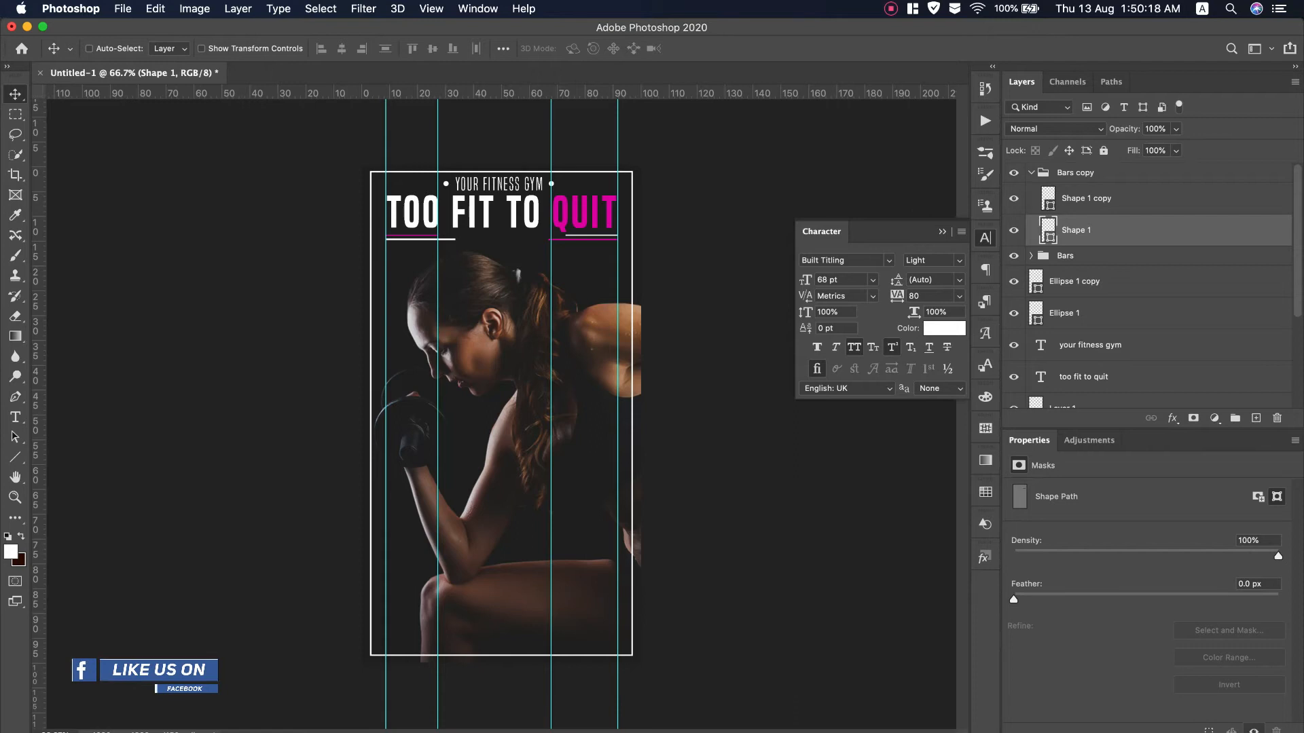
Copy the '25% off' line from the TextEdit notes
key(super+Tab)
drag(671, 407, 628, 408)
right_click(642, 404)
click(681, 474)
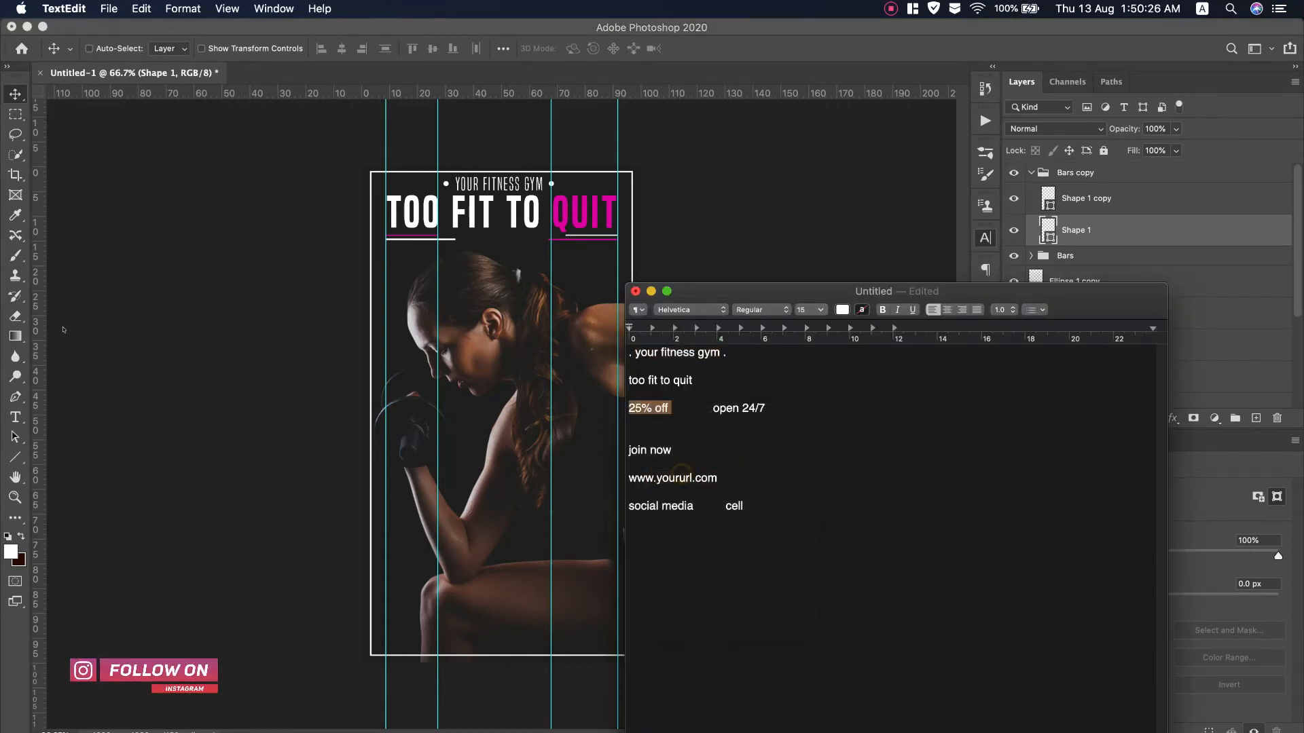
Paste '25% OFF' as a new SemiBold text layer under the left underline
click(14, 415)
click(390, 272)
drag(401, 317, 449, 358)
key(super+v)
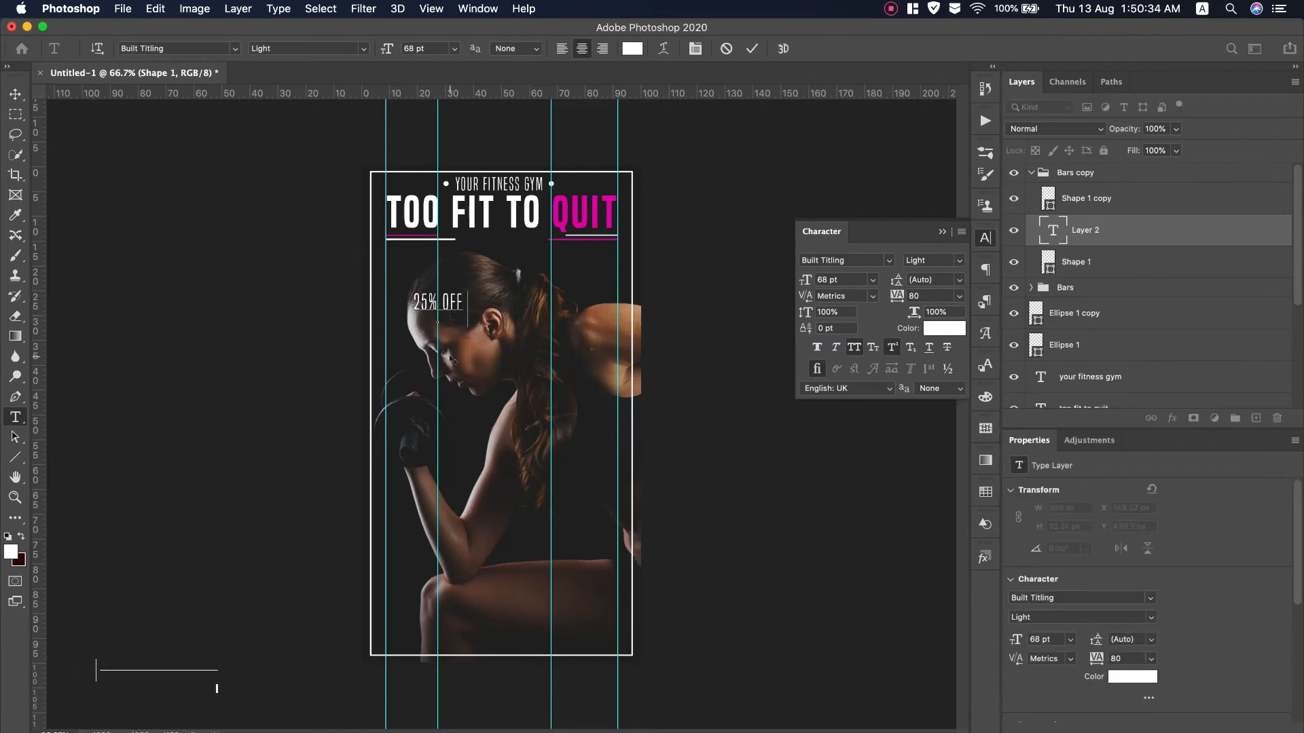
key(super+a)
click(957, 263)
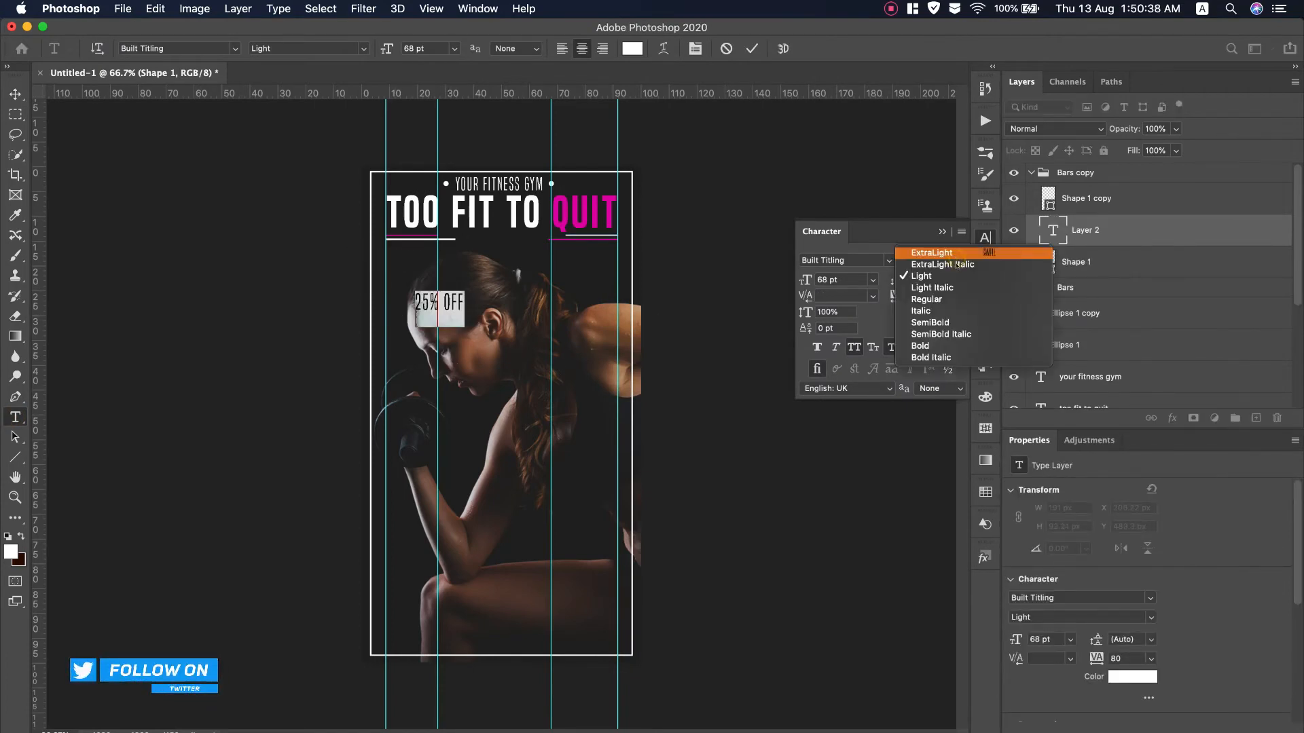
click(923, 346)
click(938, 261)
click(930, 323)
drag(471, 351, 444, 299)
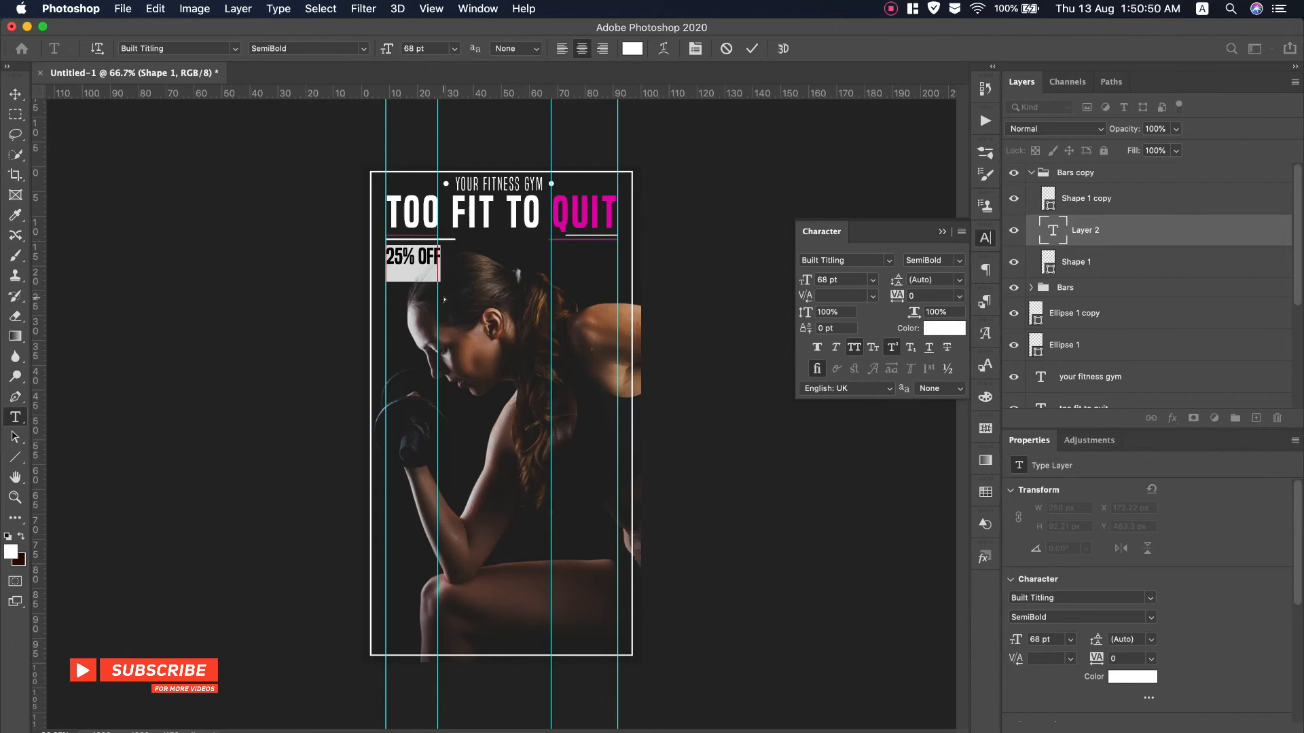
Shrink the 25% OFF text and make its percent sign superscript
click(848, 279)
key(Down)
key(Down)
key(Down)
key(Down)
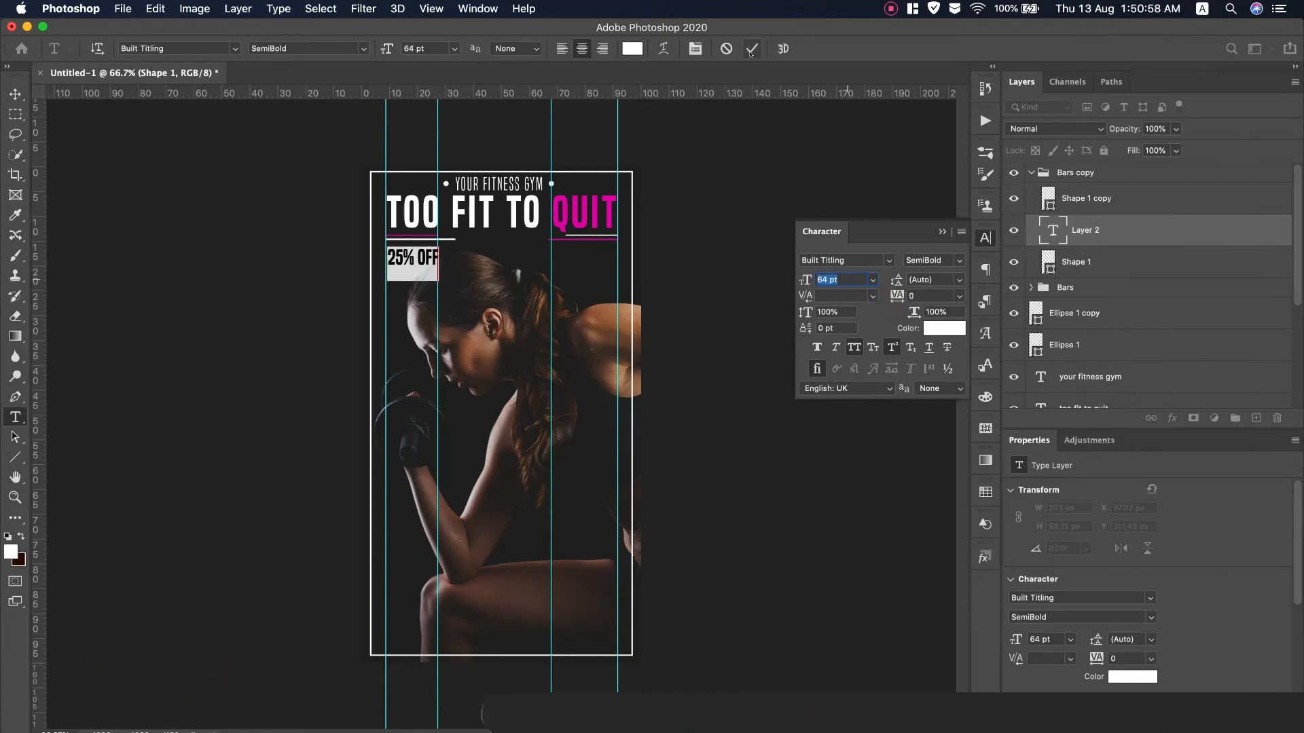
click(412, 257)
key(shift+Left)
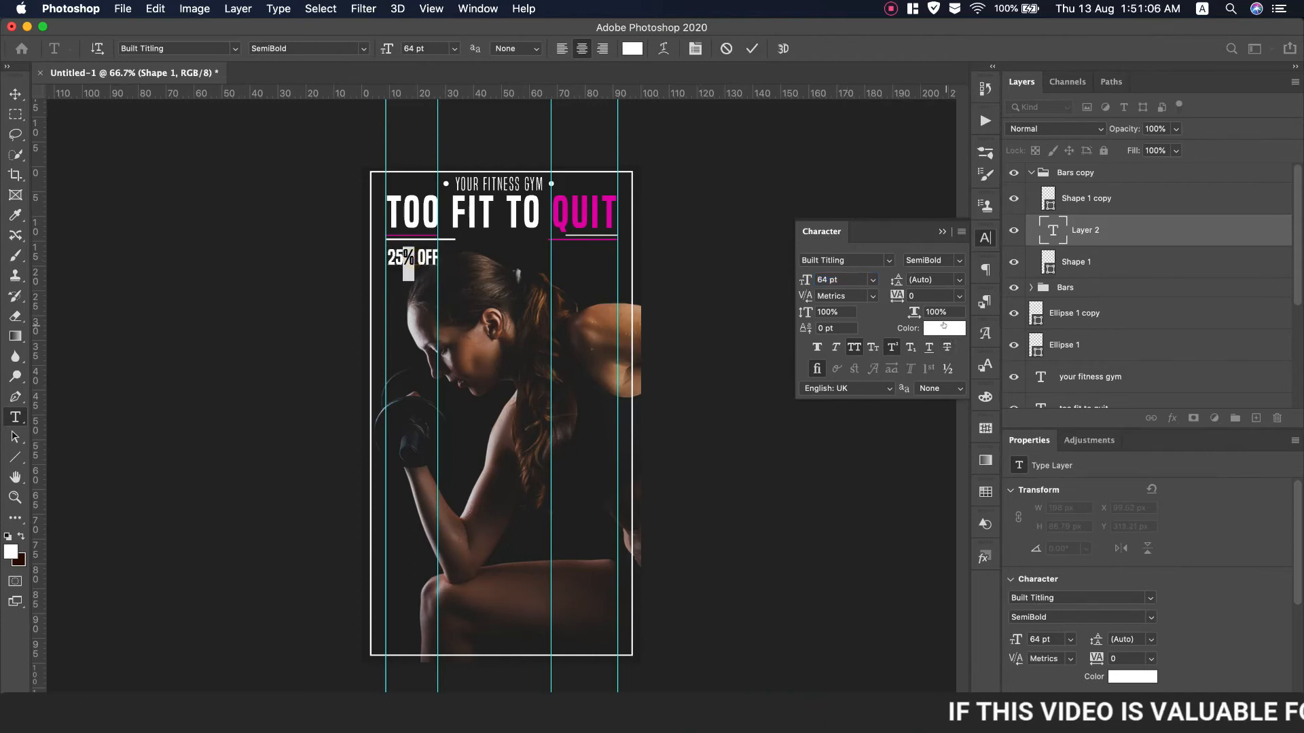
click(892, 347)
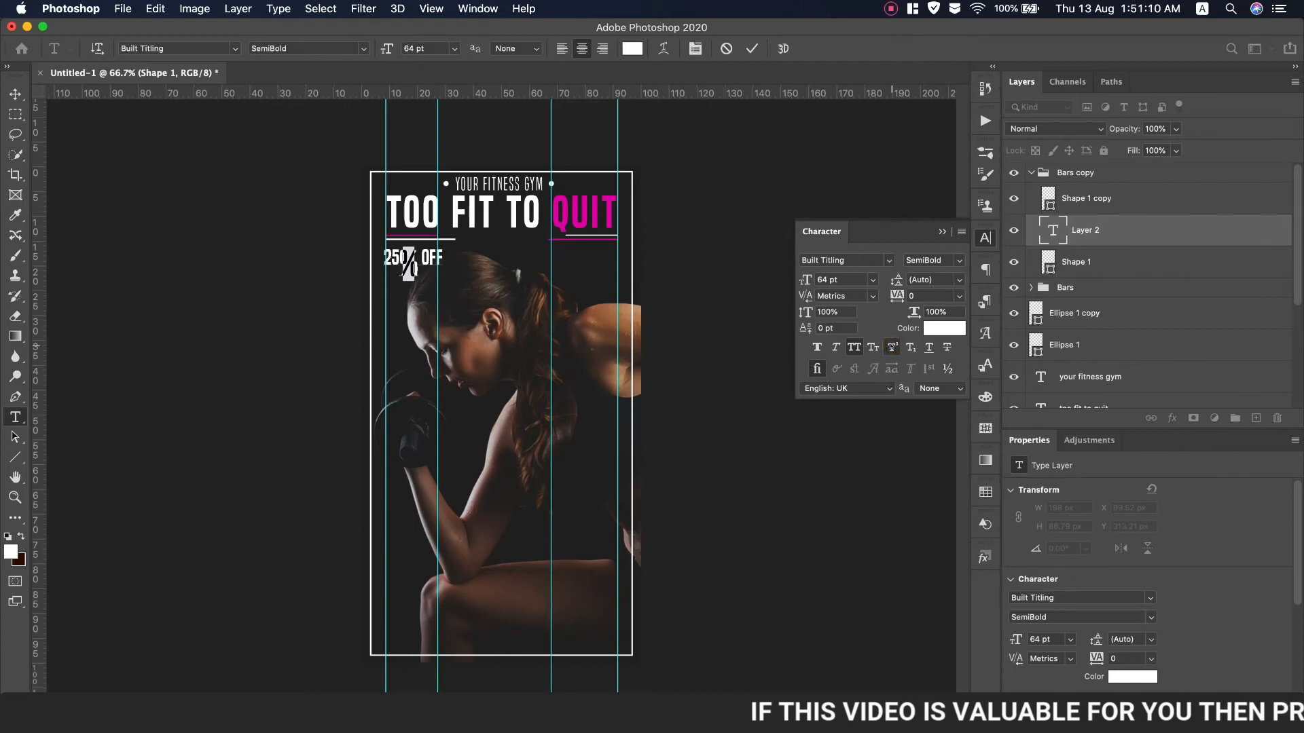
key(super+a)
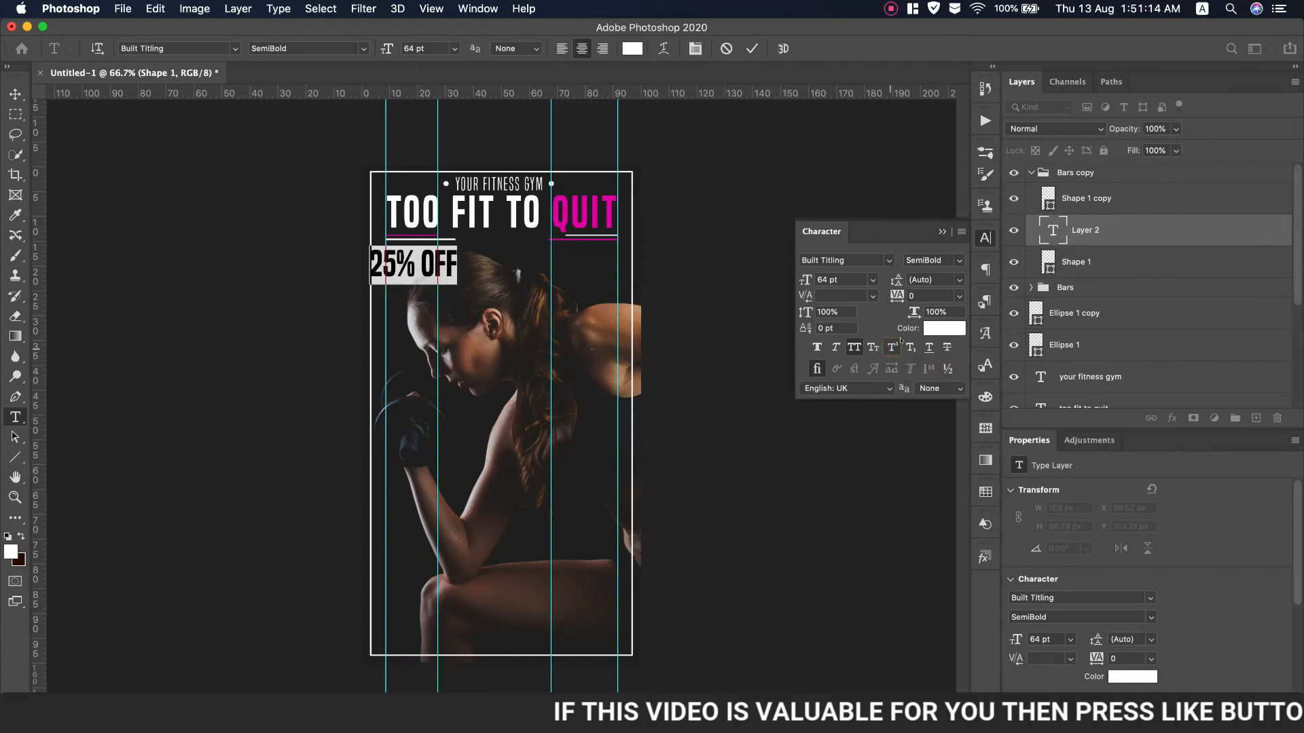
drag(805, 279, 780, 280)
drag(411, 302, 411, 290)
click(413, 259)
click(910, 347)
click(893, 347)
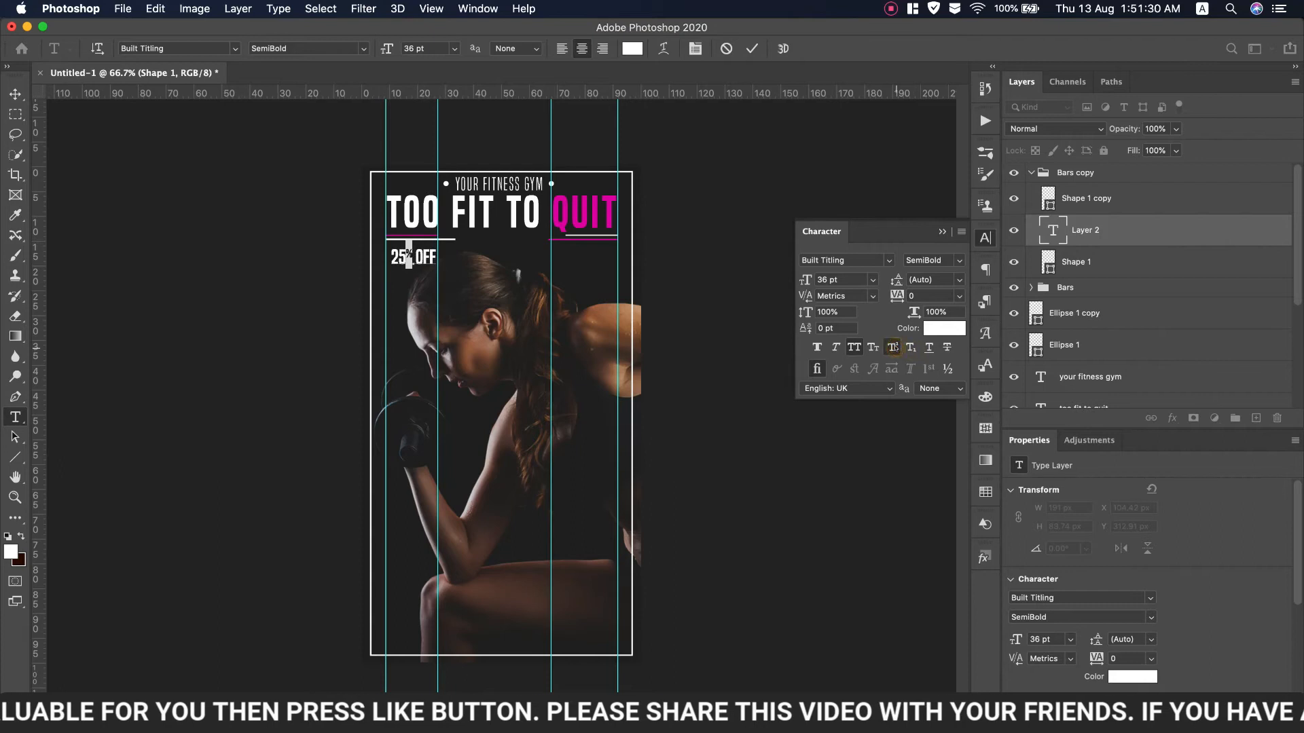
Set 25% OFF to 39 pt and nudge it into alignment under TOO
key(super+a)
click(805, 279)
key(Up)
key(Up)
key(Up)
click(15, 93)
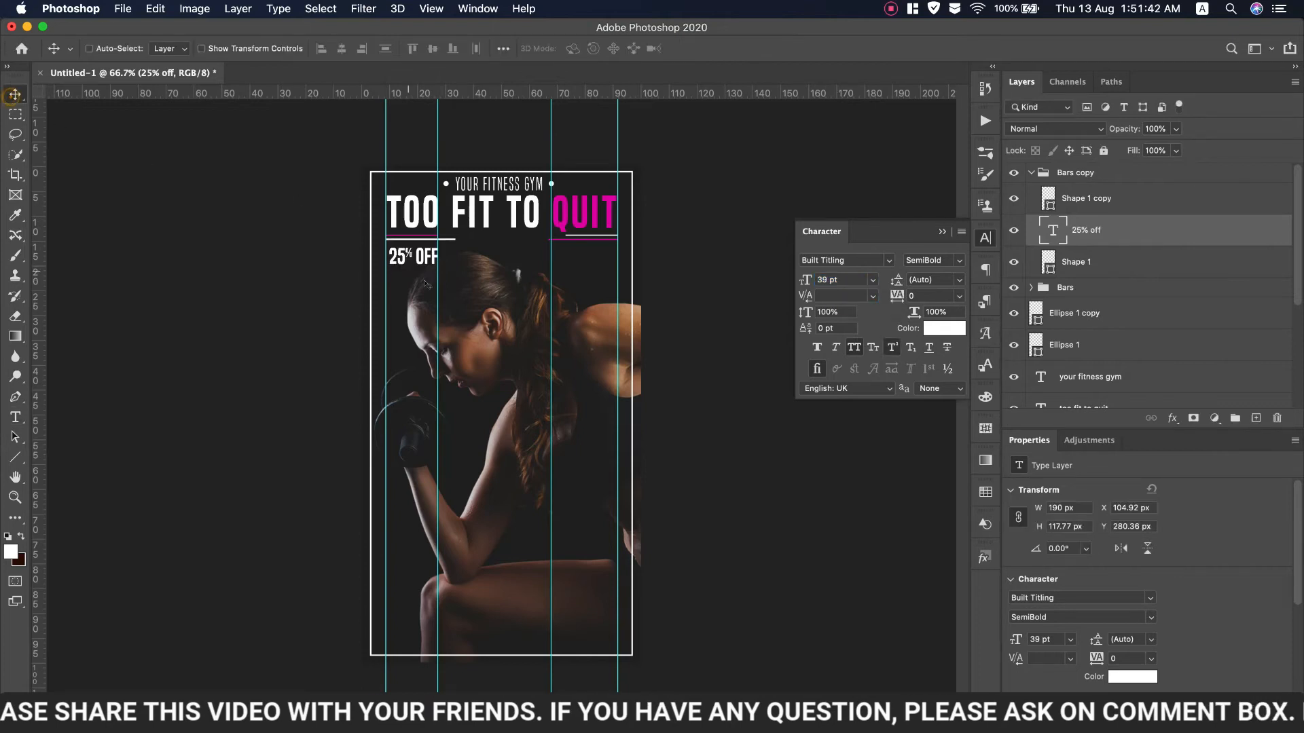
drag(425, 261, 425, 260)
key(Left)
key(Left)
key(Left)
key(Left)
key(Down)
key(Down)
key(Down)
key(Down)
key(Down)
key(Down)
key(Down)
key(Down)
key(Down)
key(Down)
key(Down)
key(Down)
key(Down)
key(Down)
key(Down)
key(Down)
key(Down)
key(Down)
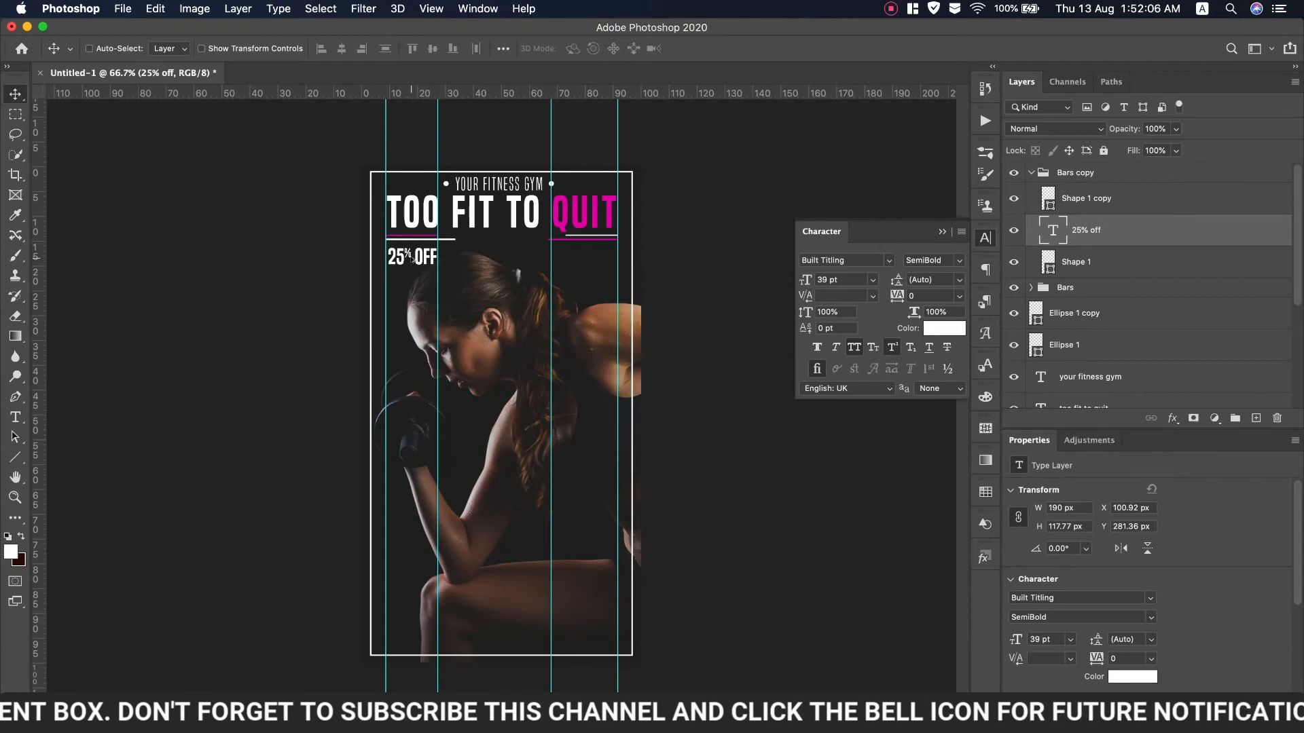
Duplicate the text under QUIT and replace it with 'OPEN 24/7' copied from the notes
drag(416, 259, 592, 258)
key(super+Tab)
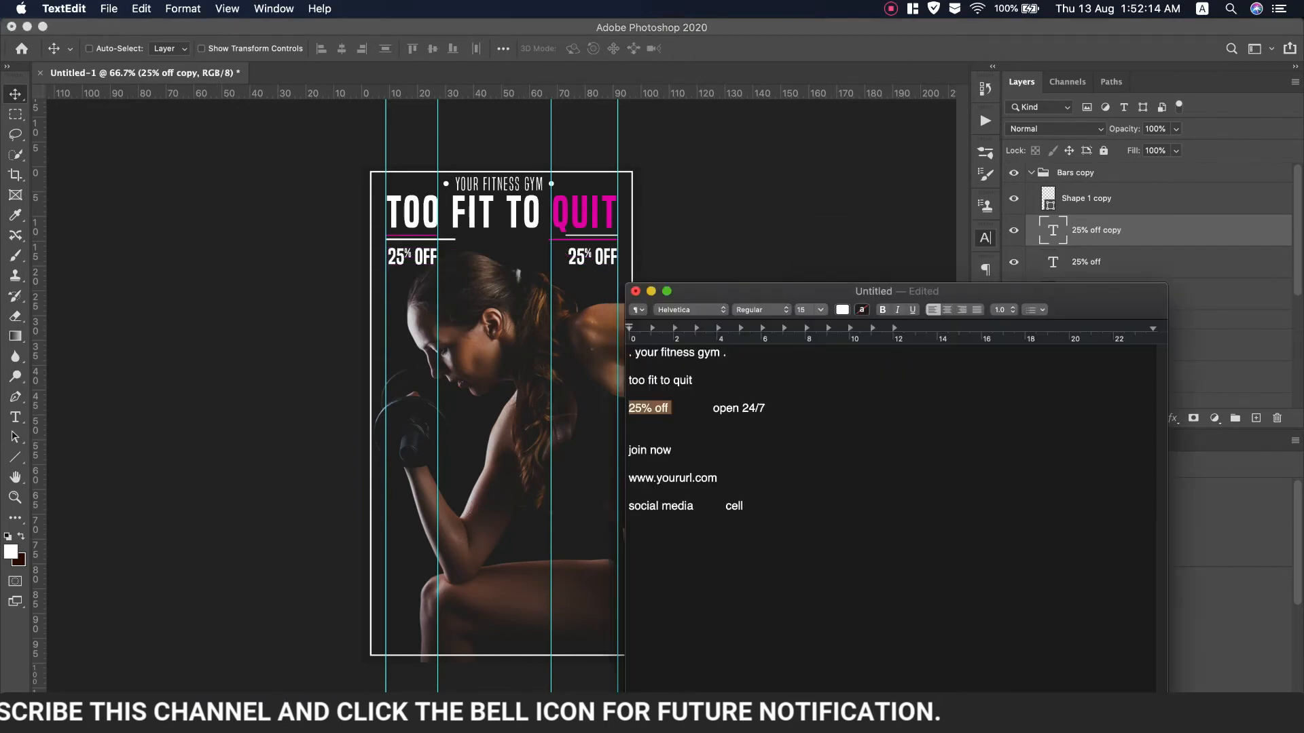
drag(712, 405, 765, 408)
key(super+c)
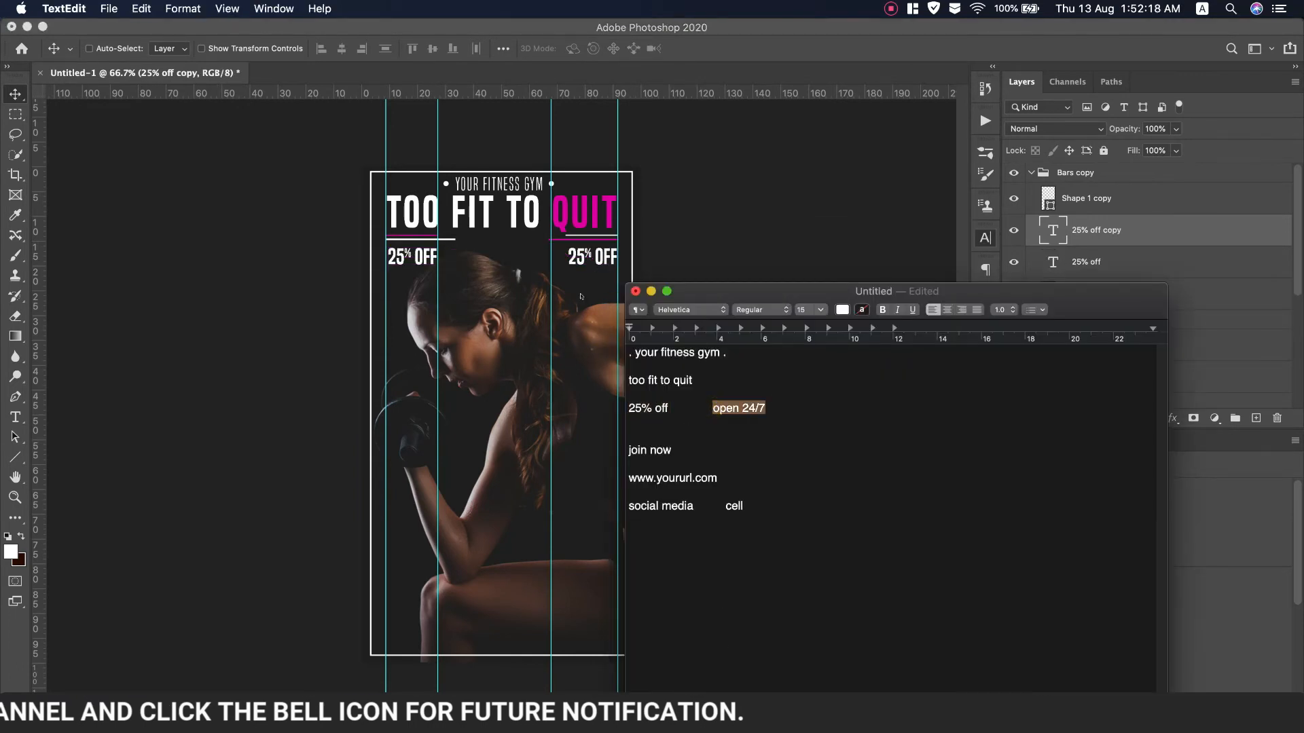
key(super+Tab)
key(super+v)
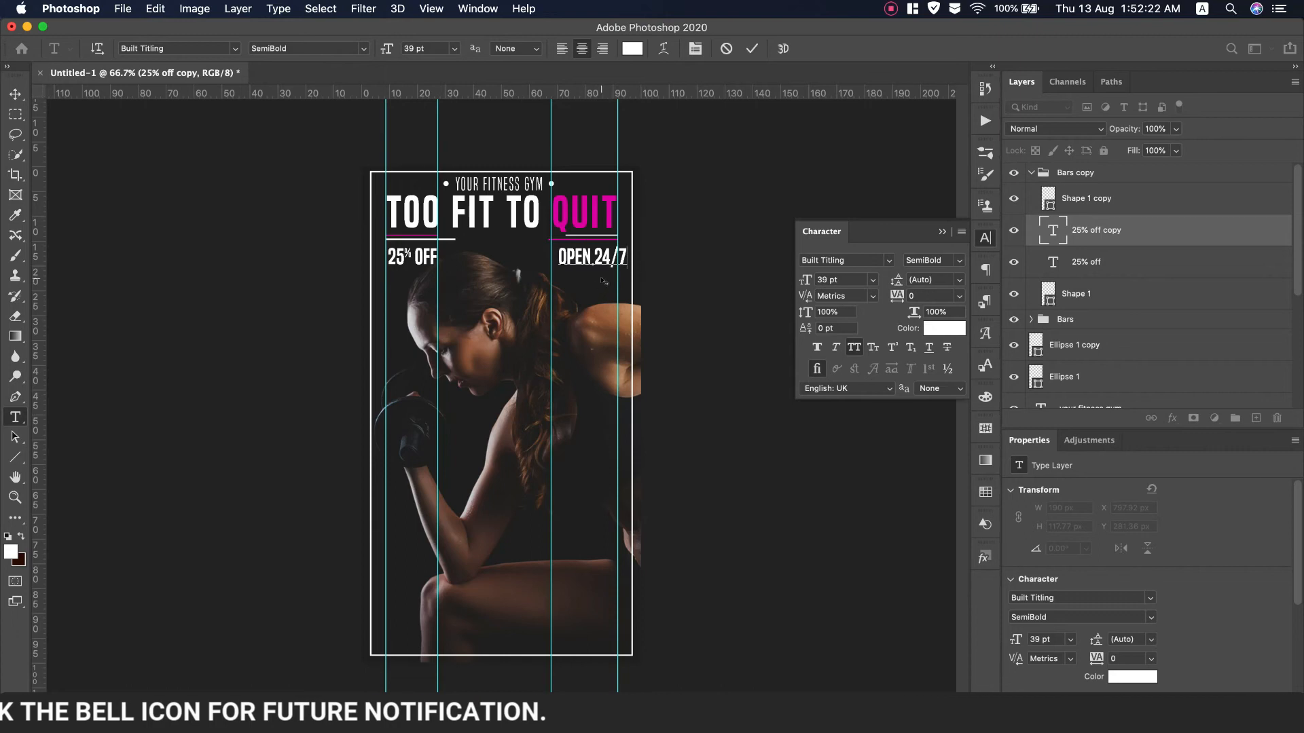
key(super+Return)
key(v)
drag(605, 261, 598, 259)
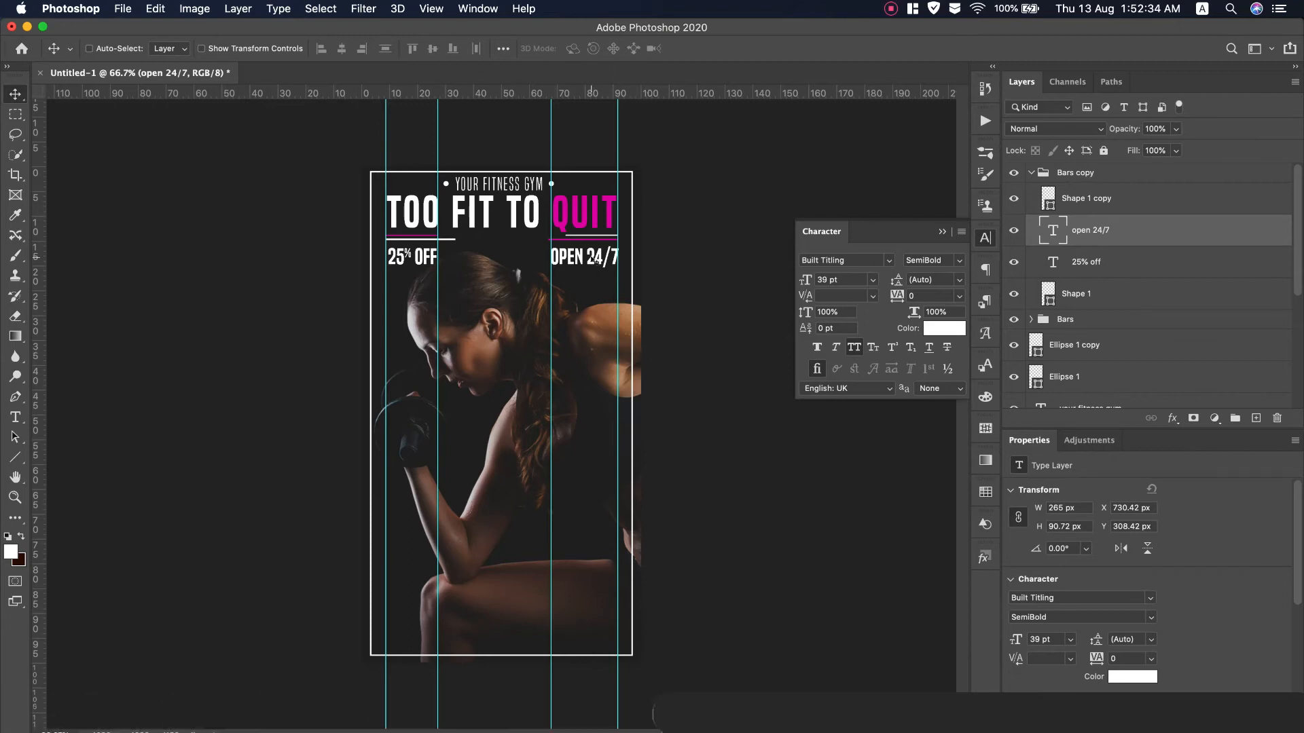
Select '24/7' and try a blue text colour, then cancel it
double_click(597, 258)
double_click(588, 256)
click(939, 335)
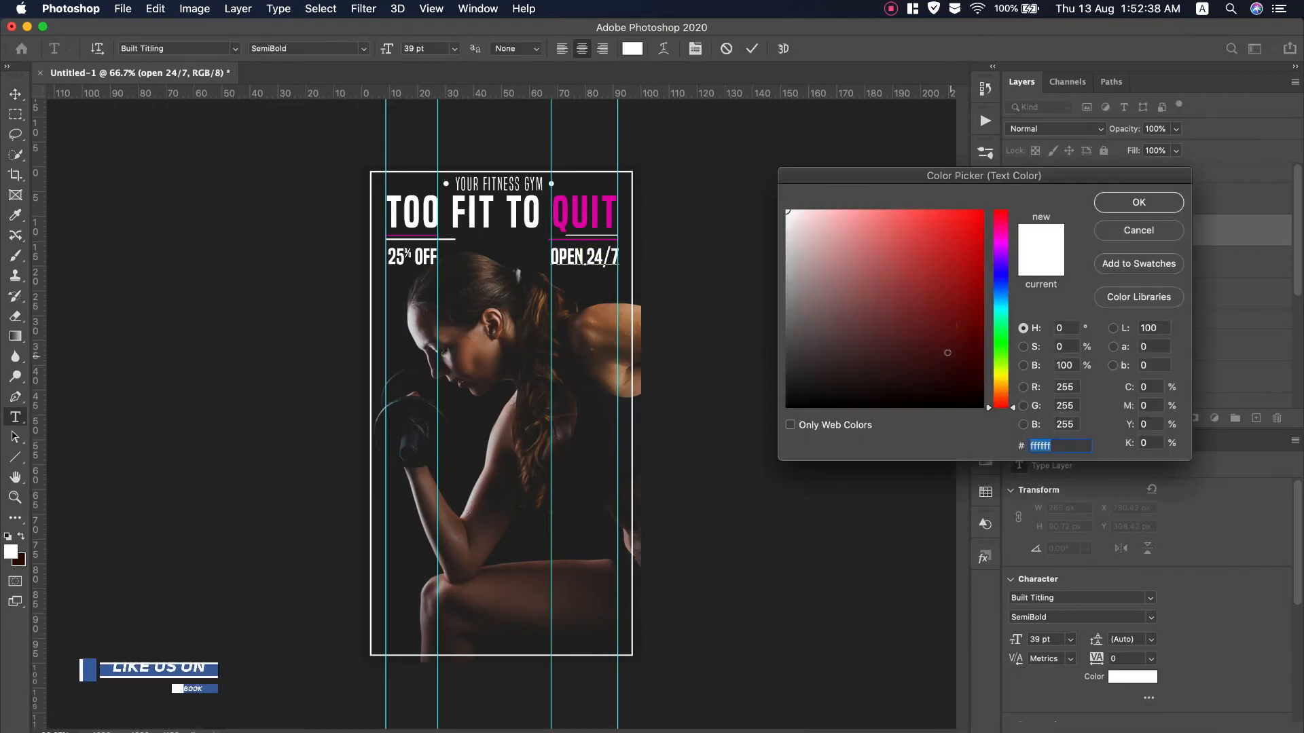
click(1001, 293)
click(971, 283)
drag(963, 254, 930, 211)
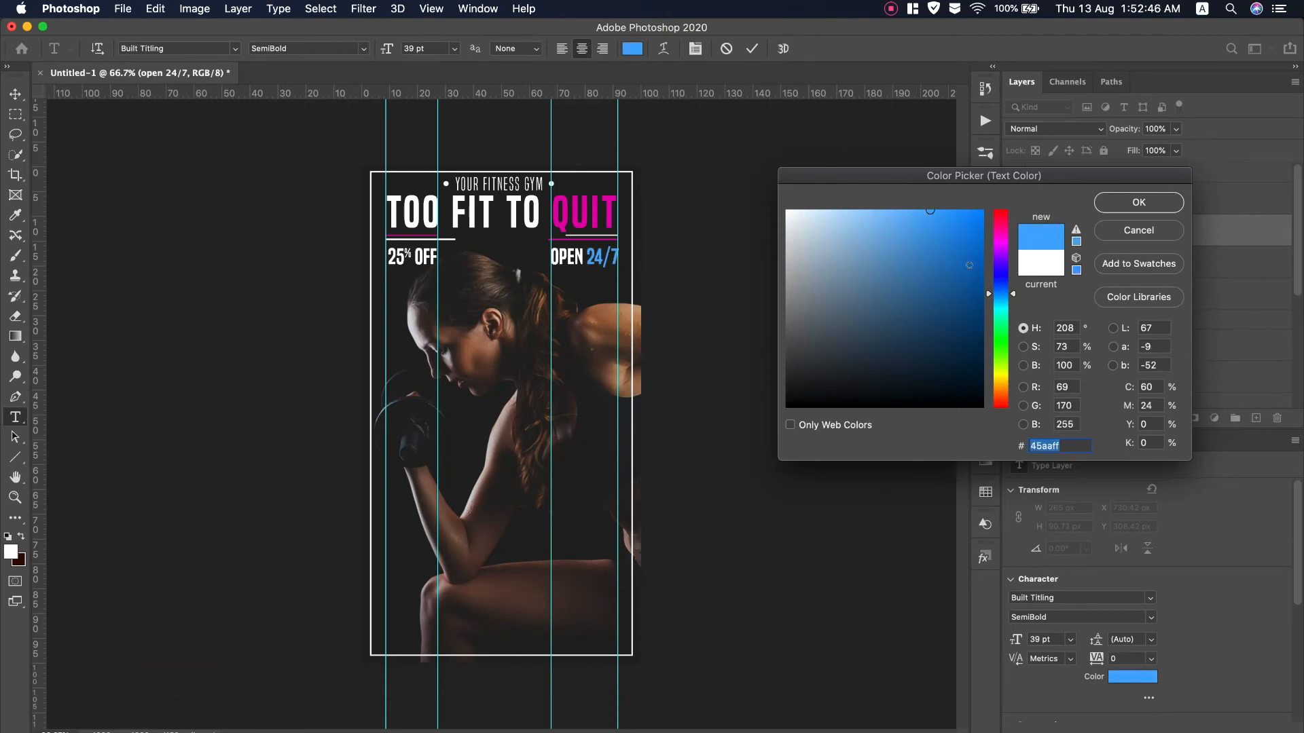
click(1153, 233)
Colour '24/7' bright yellow #ffea00
double_click(581, 257)
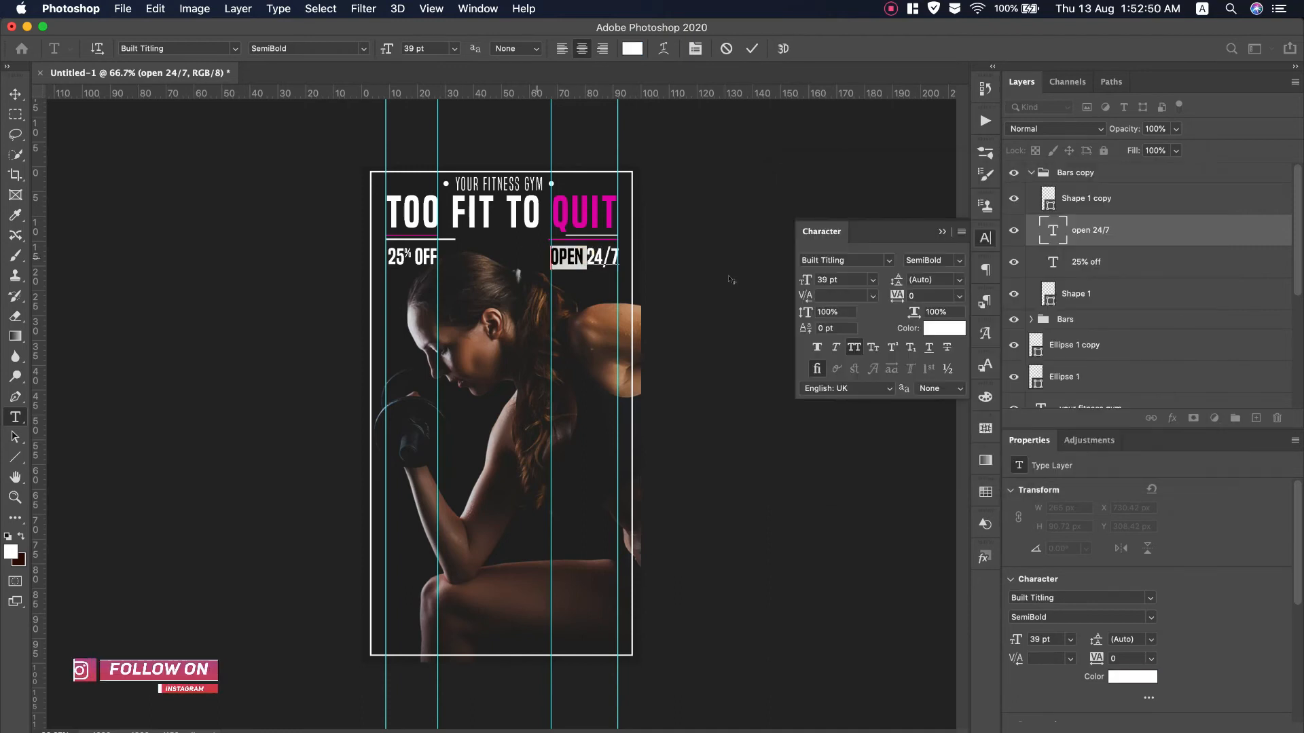
drag(586, 257, 620, 258)
click(944, 328)
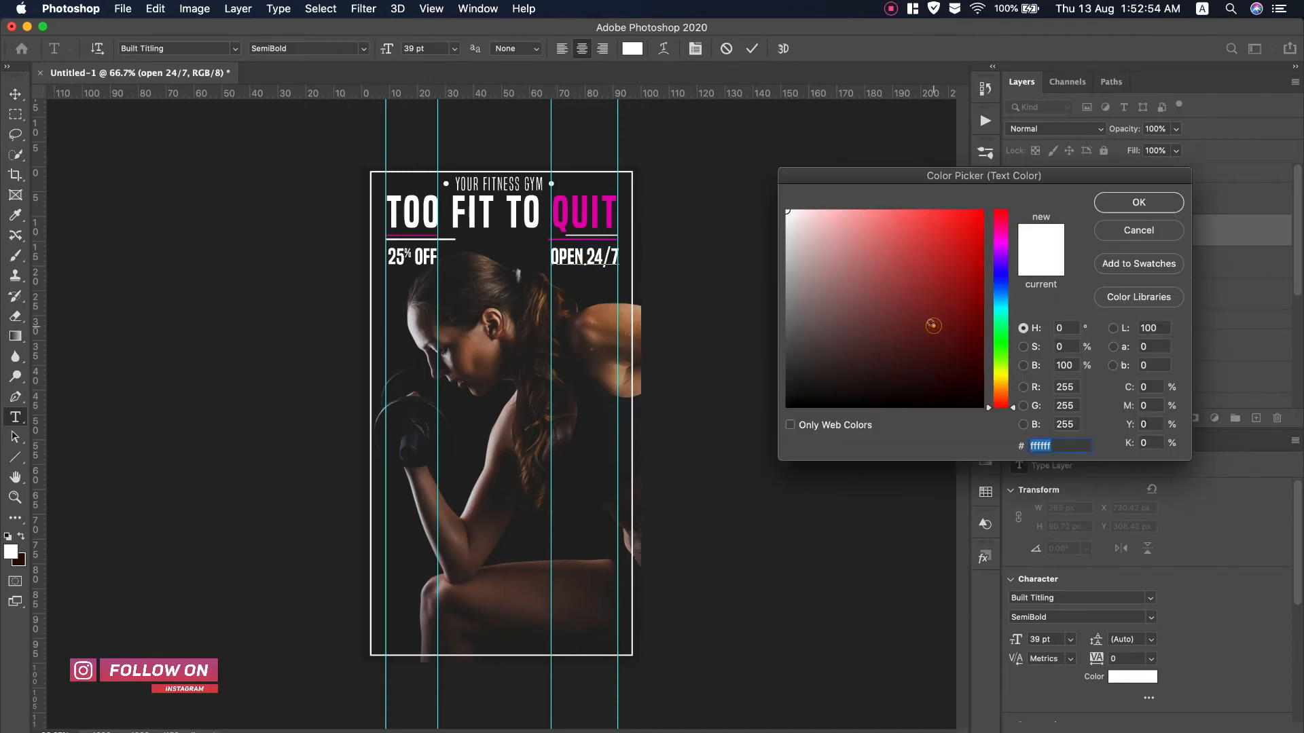
click(1003, 377)
click(982, 211)
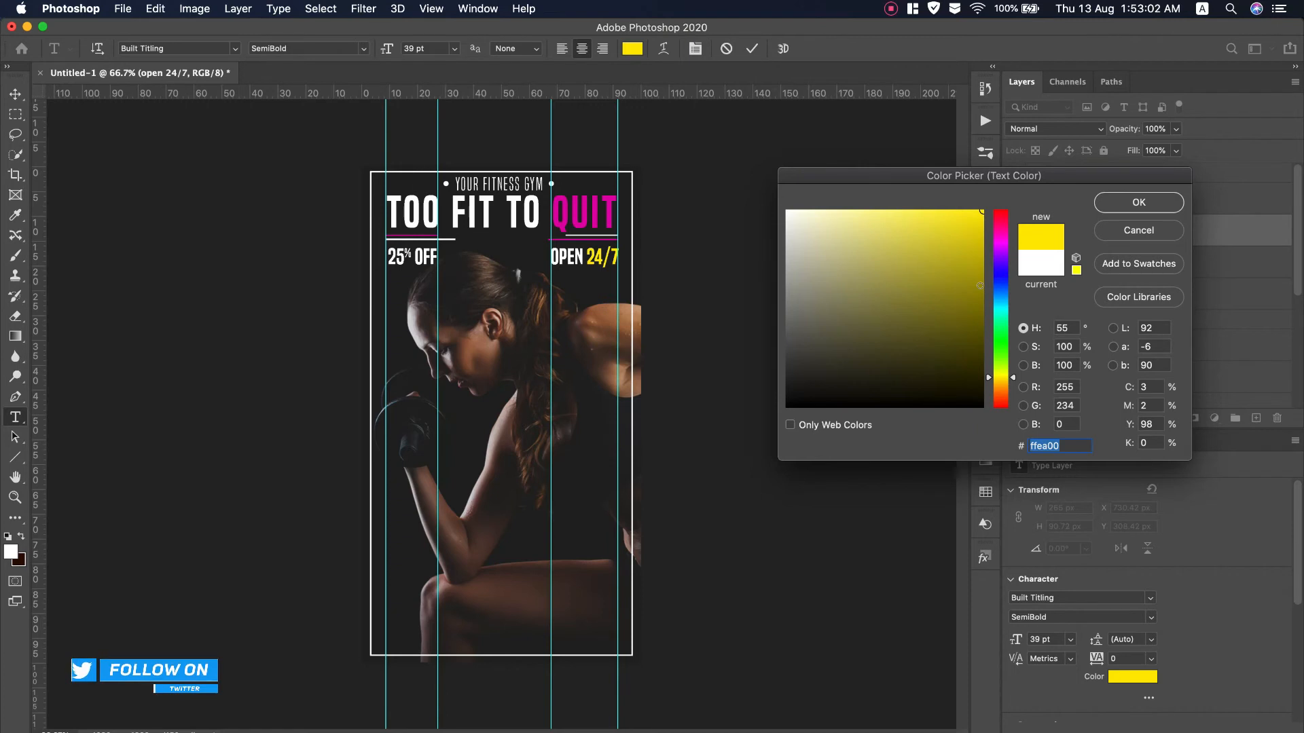
click(1146, 203)
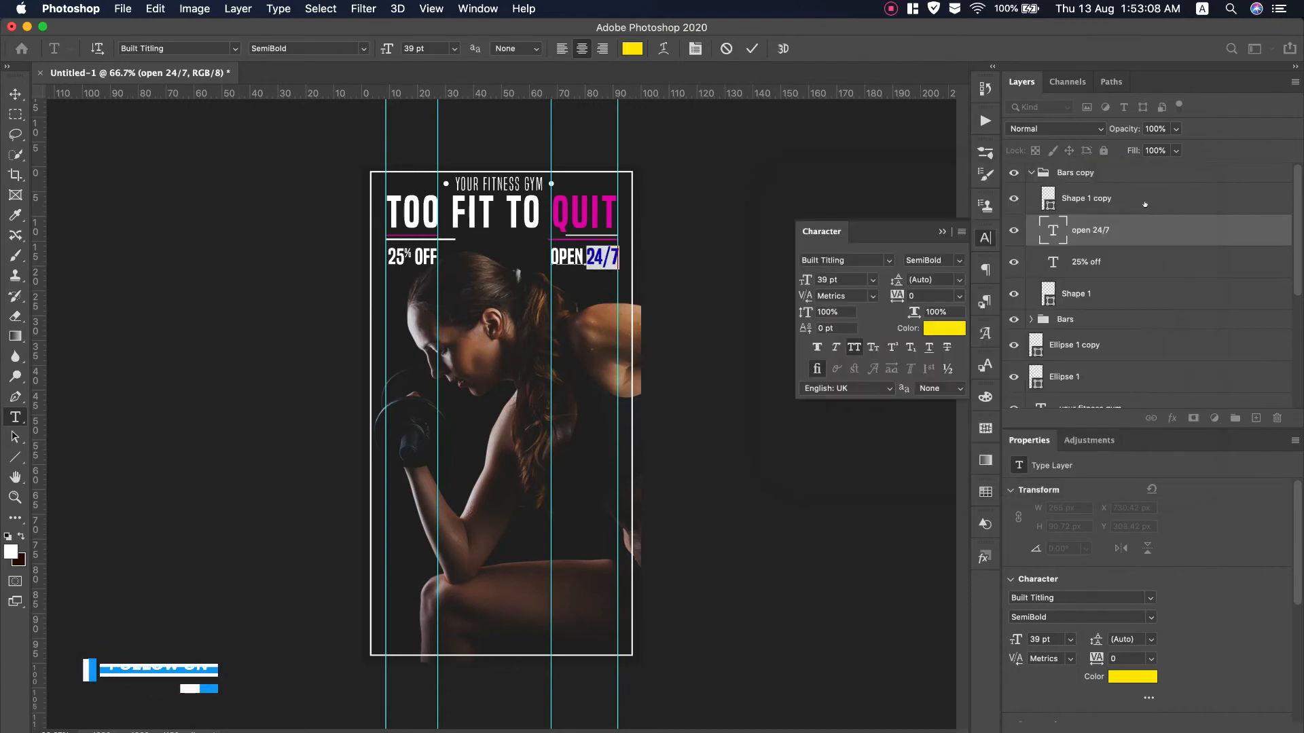
Colour '25%' with the same yellow sampled from 24/7
click(1054, 261)
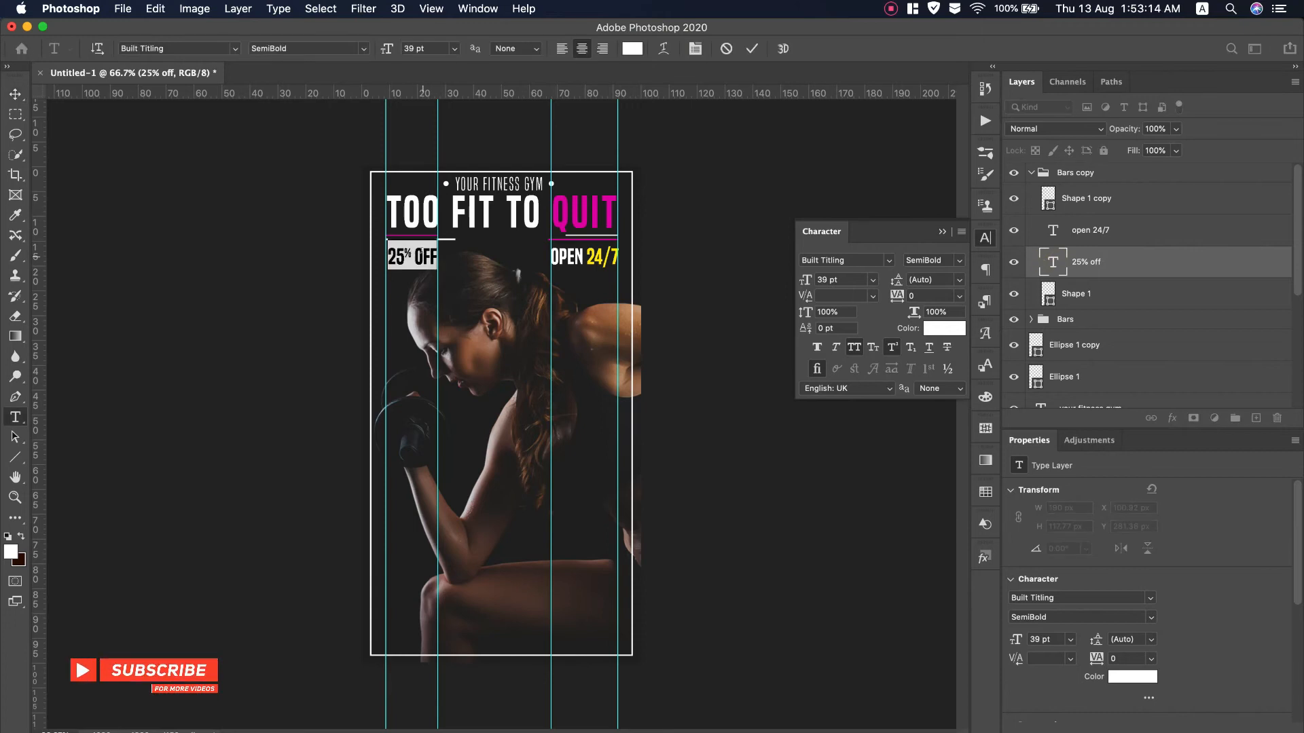
click(422, 257)
drag(412, 258, 386, 258)
click(949, 327)
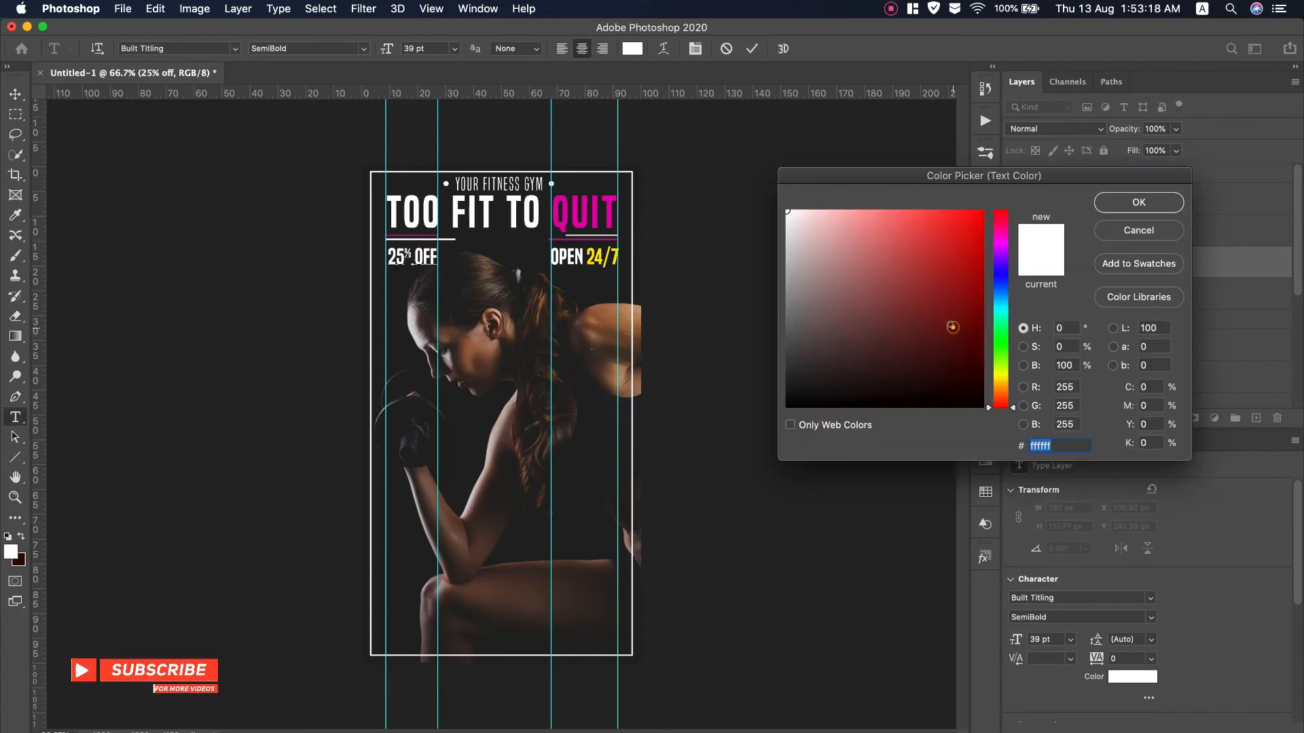
click(618, 256)
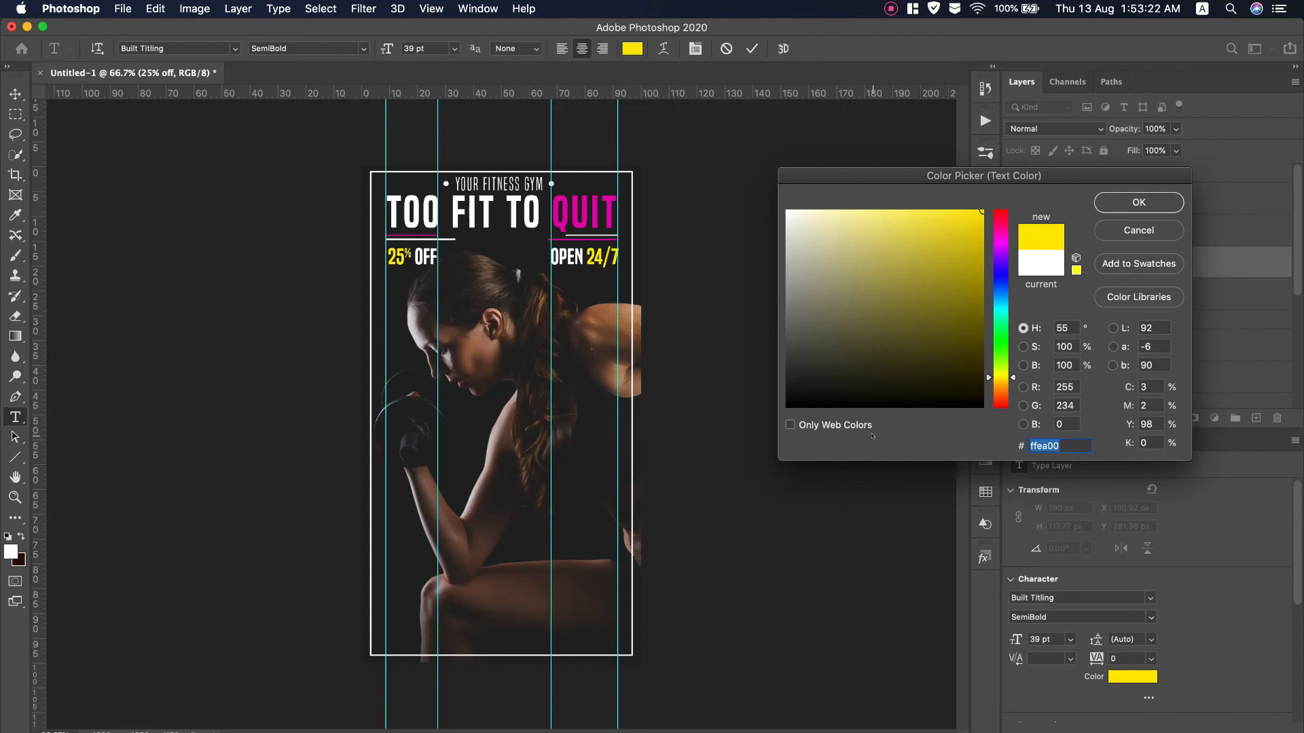
click(1138, 202)
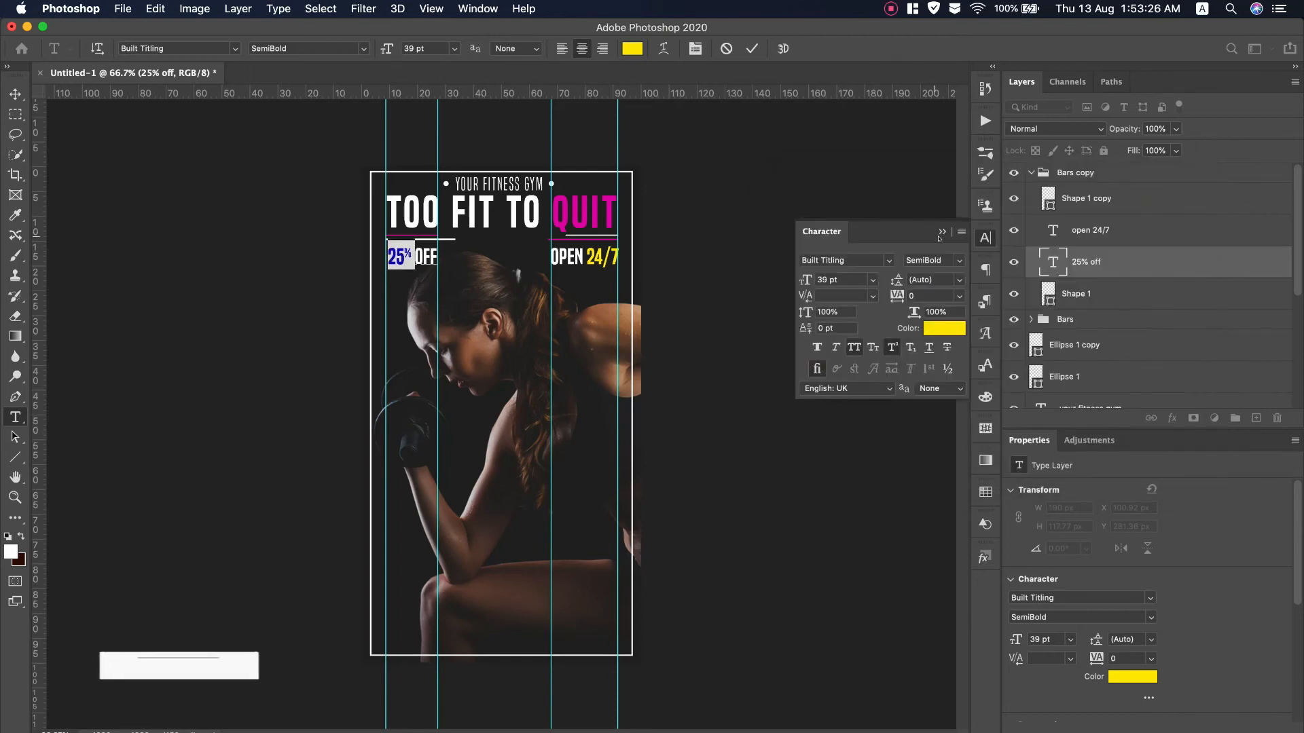
click(751, 48)
key(v)
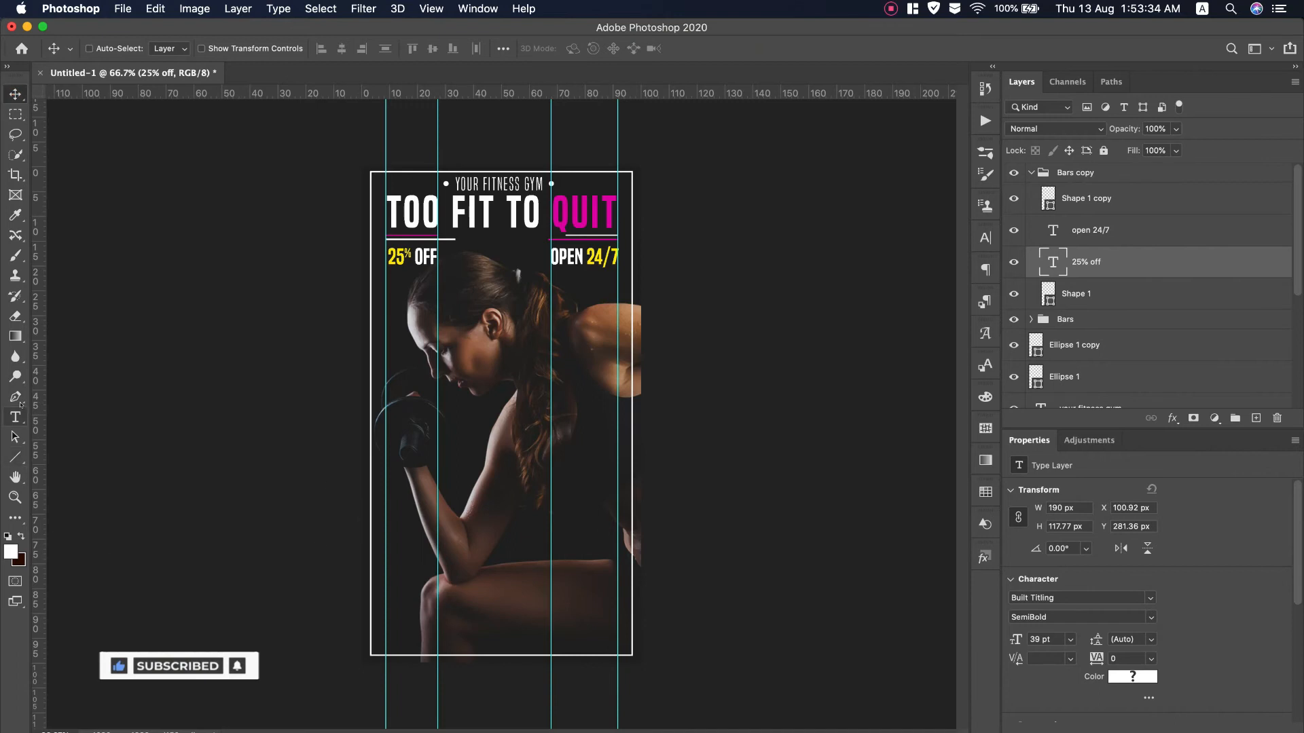
Draw a wide bottom rectangle with 47 px rounded corners, position it, and move its layer to the top
click(15, 457)
click(88, 454)
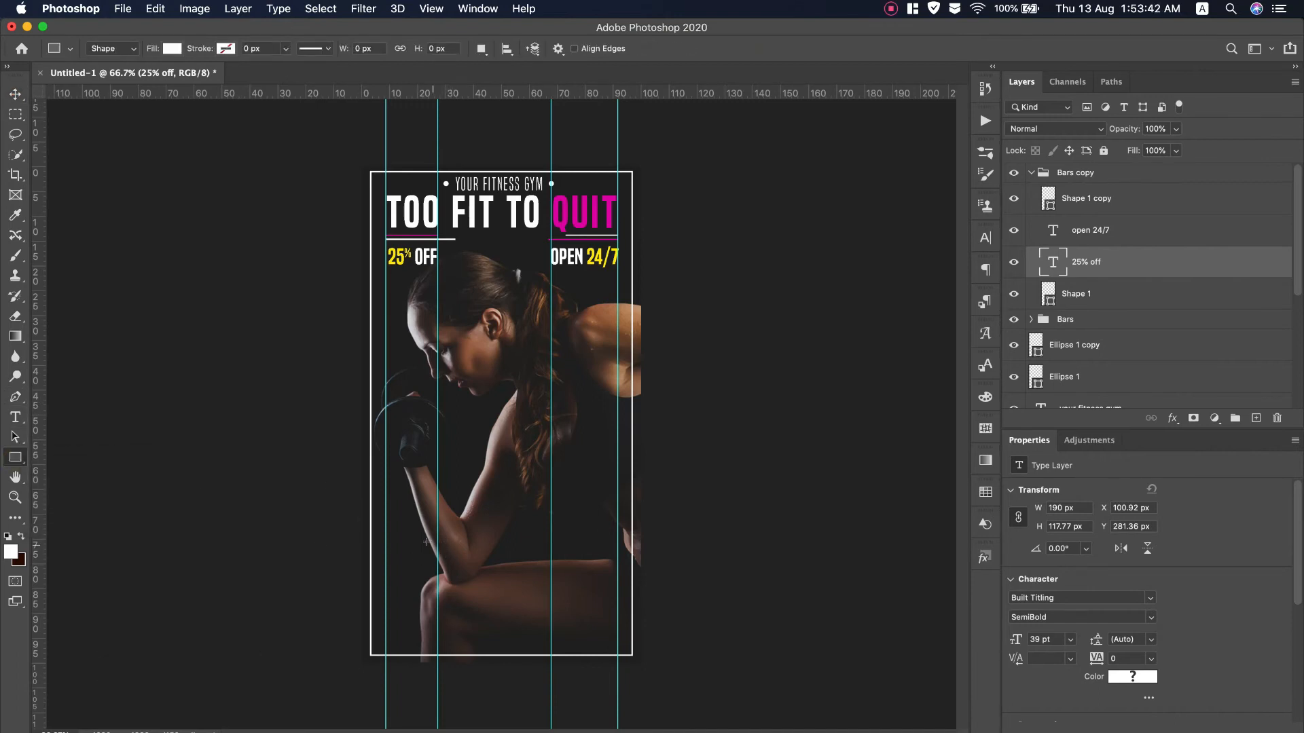
drag(417, 549, 584, 585)
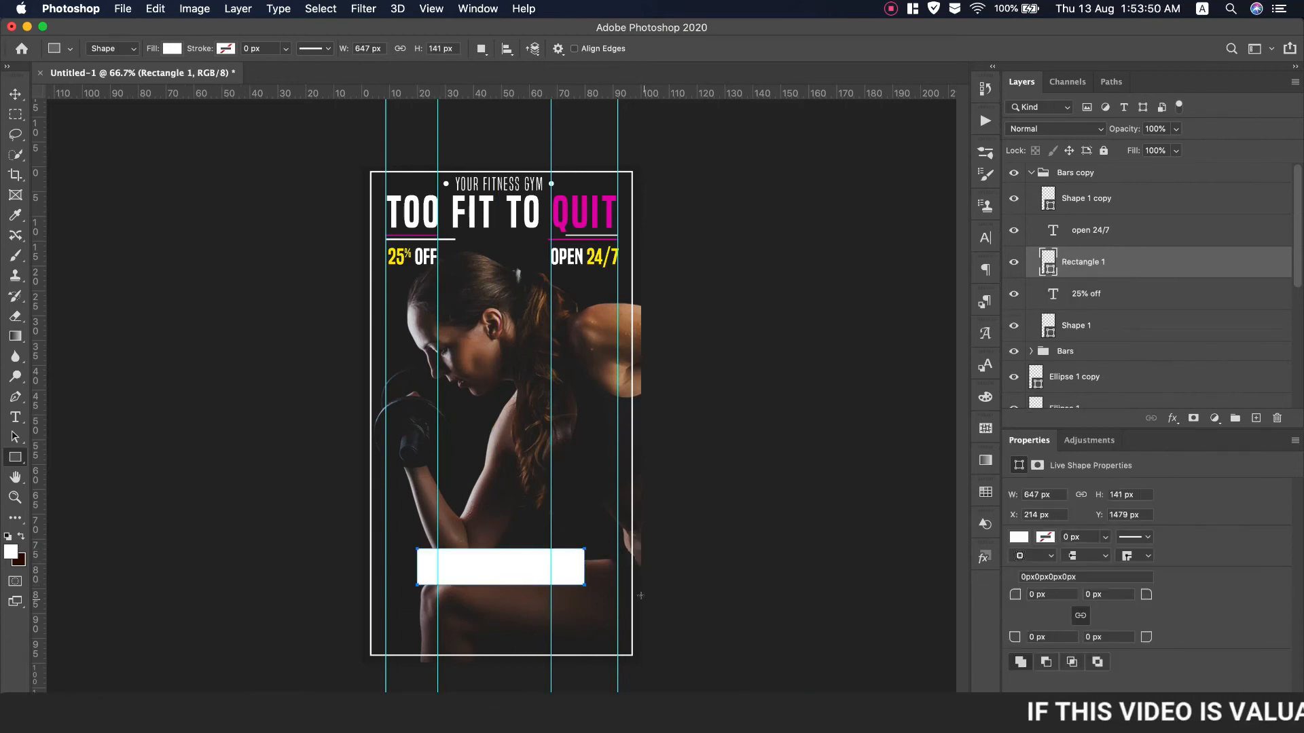
drag(1016, 592, 1061, 594)
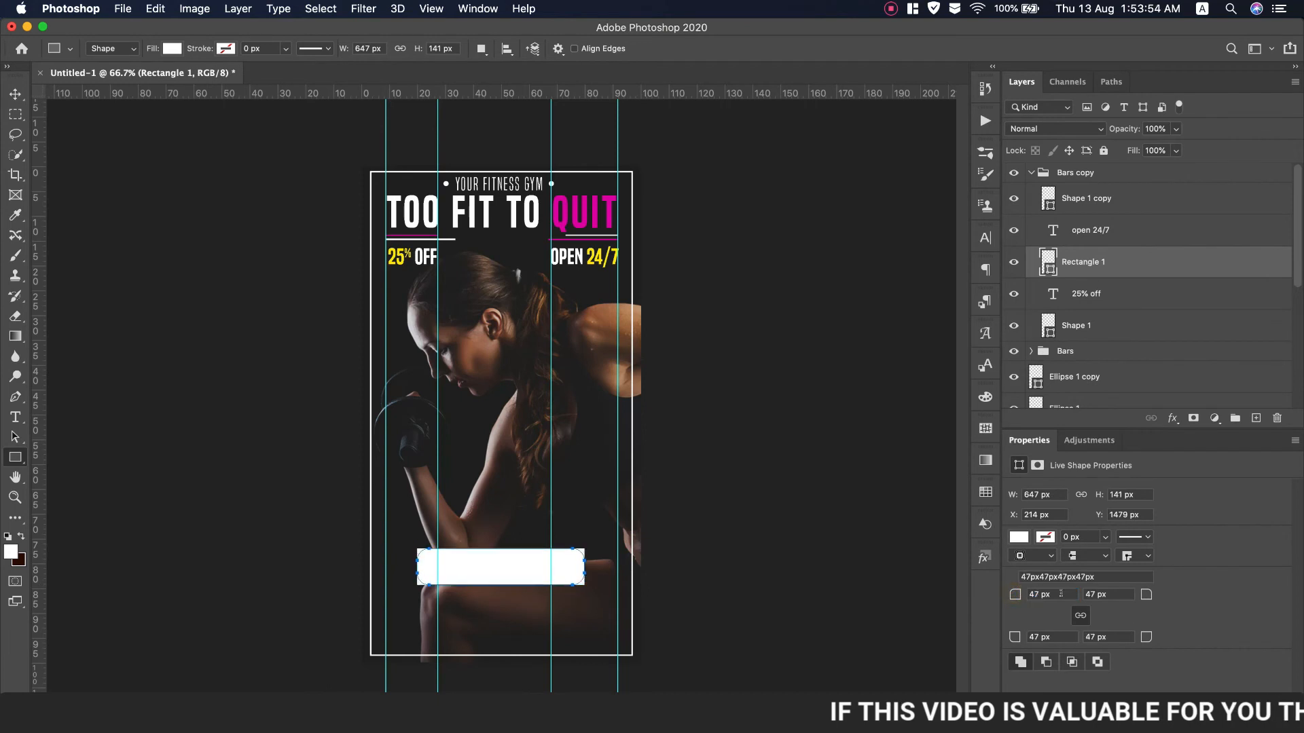
click(15, 93)
mouse_move(511, 564)
mouse_down()
mouse_move(537, 569)
mouse_move(520, 571)
mouse_up()
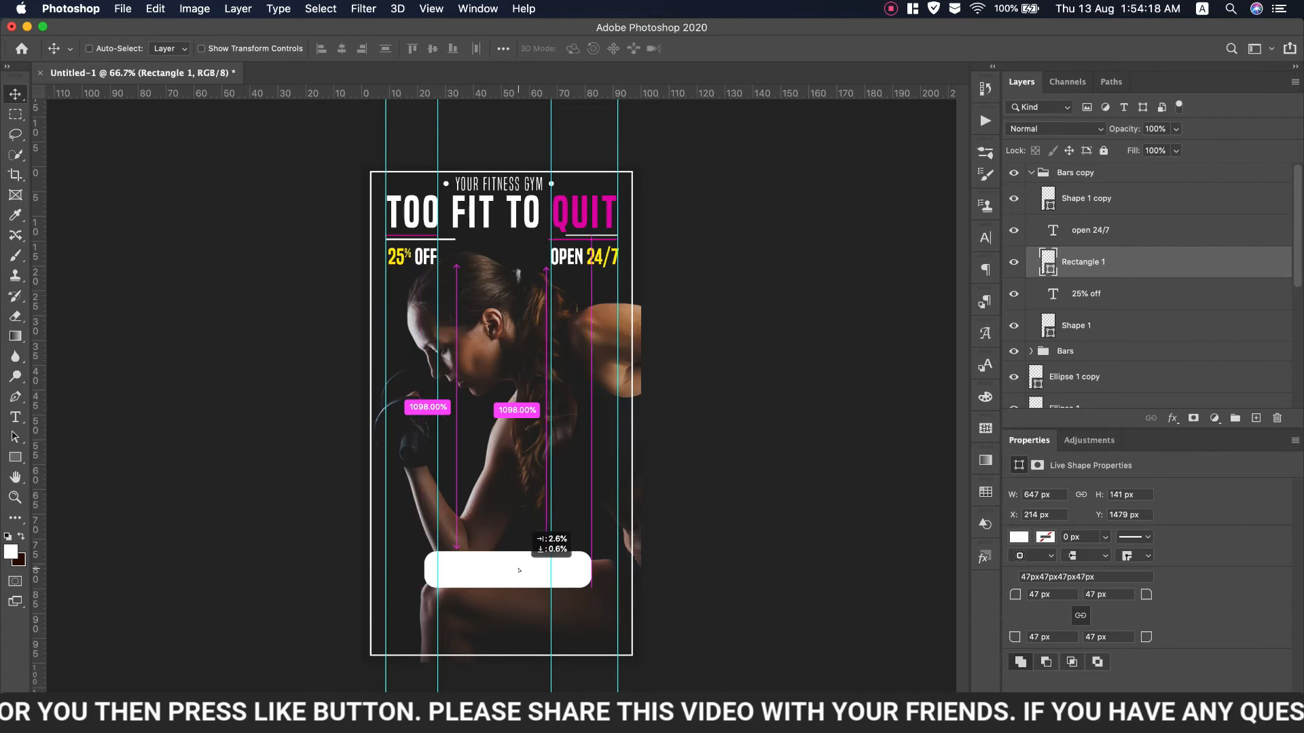
drag(520, 570, 516, 570)
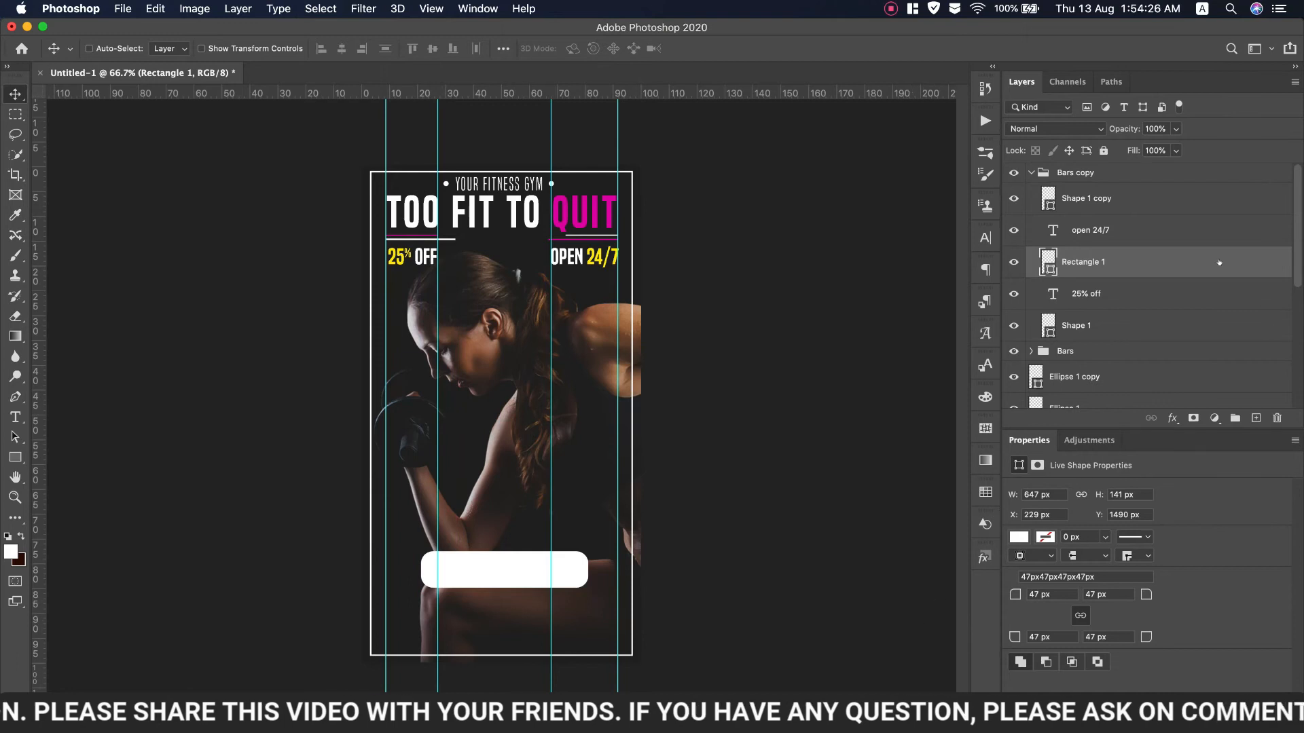
drag(1101, 258, 1117, 168)
Move the 'open 24/7' and '25% off' layers above Bars copy and group them as 'Text'
click(1013, 230)
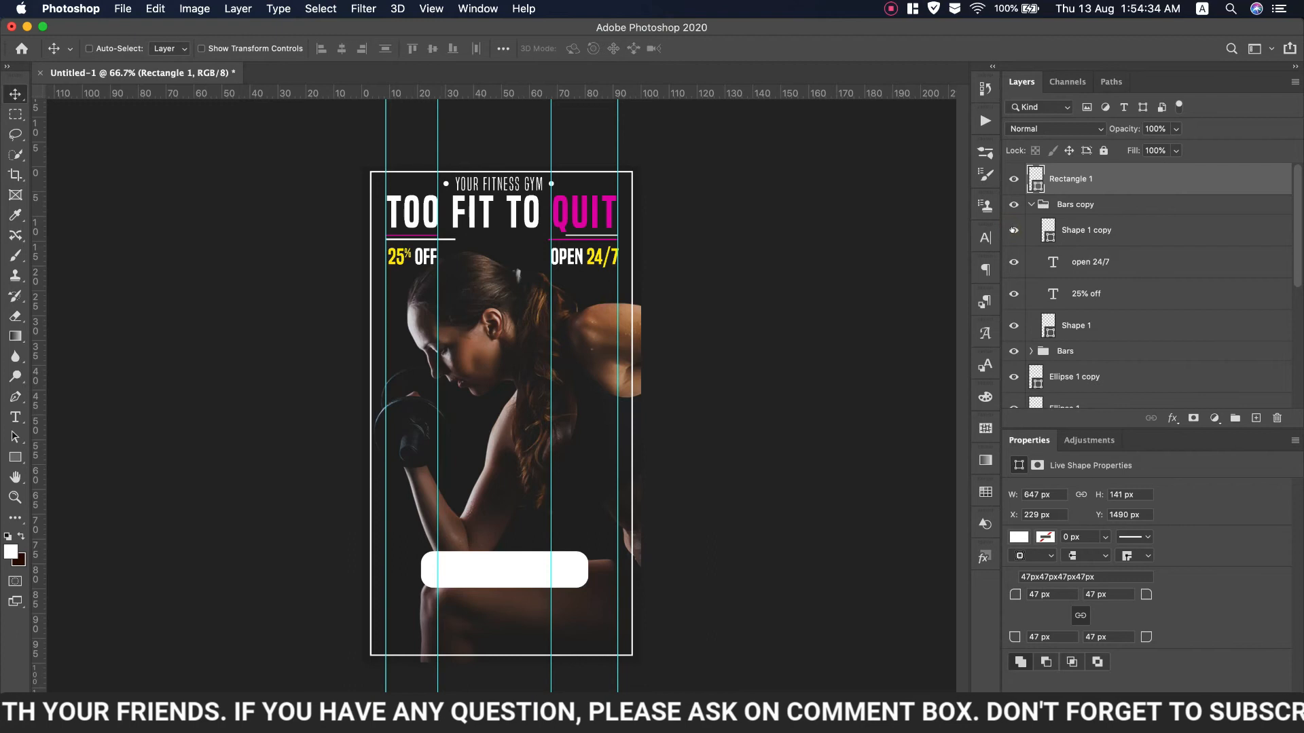
click(1078, 271)
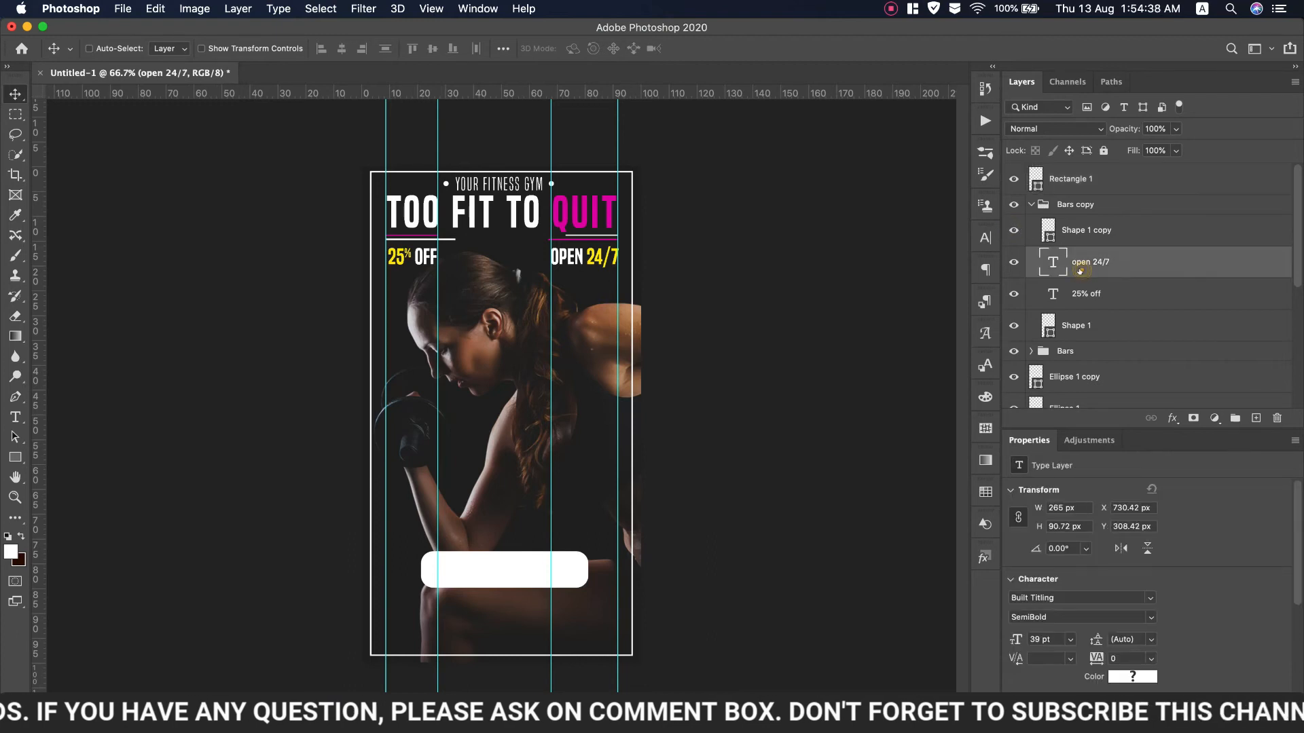
shift+click(1121, 298)
drag(1121, 298, 1110, 193)
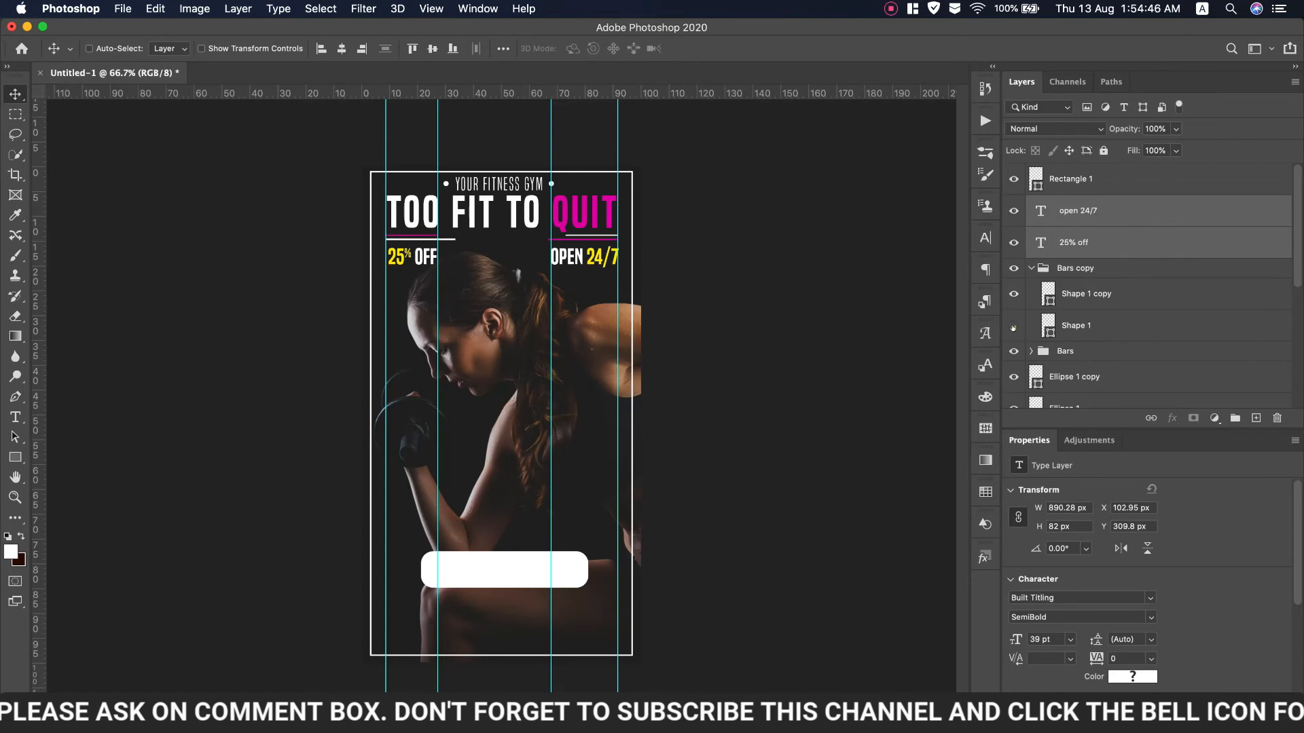
click(1030, 267)
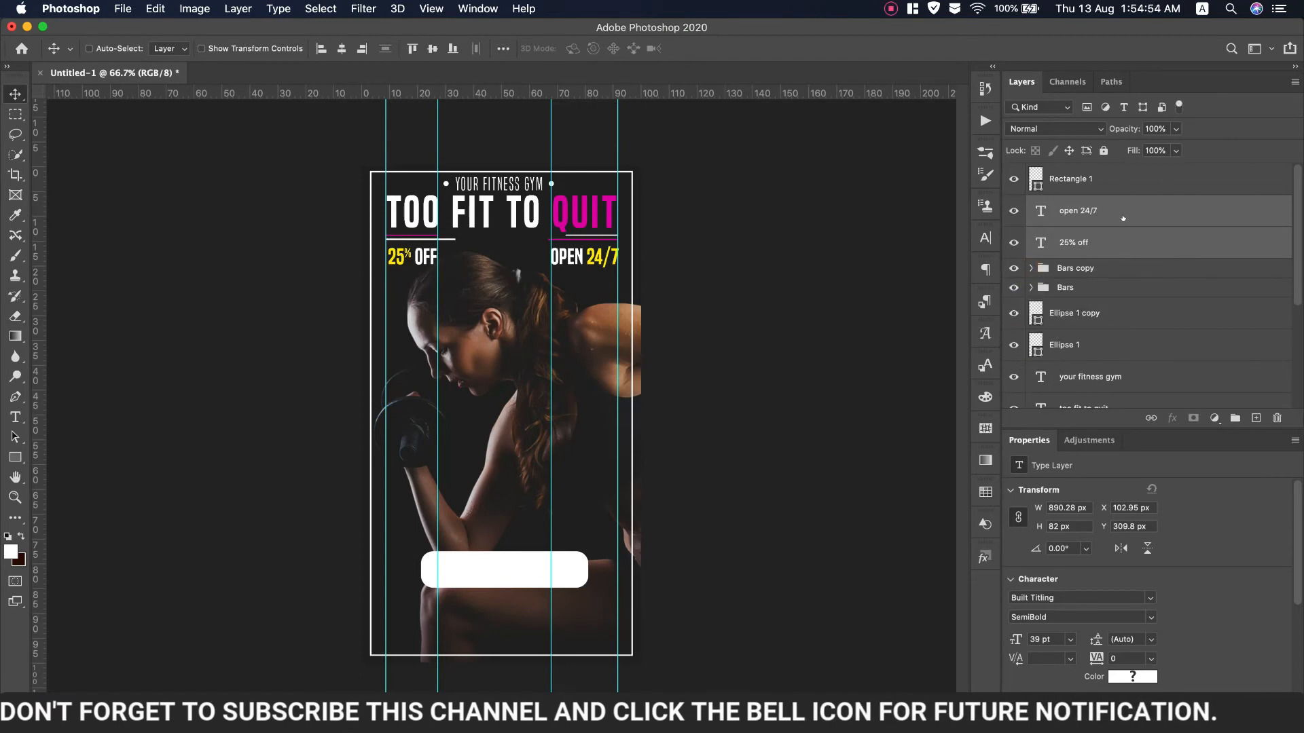
key(super+g)
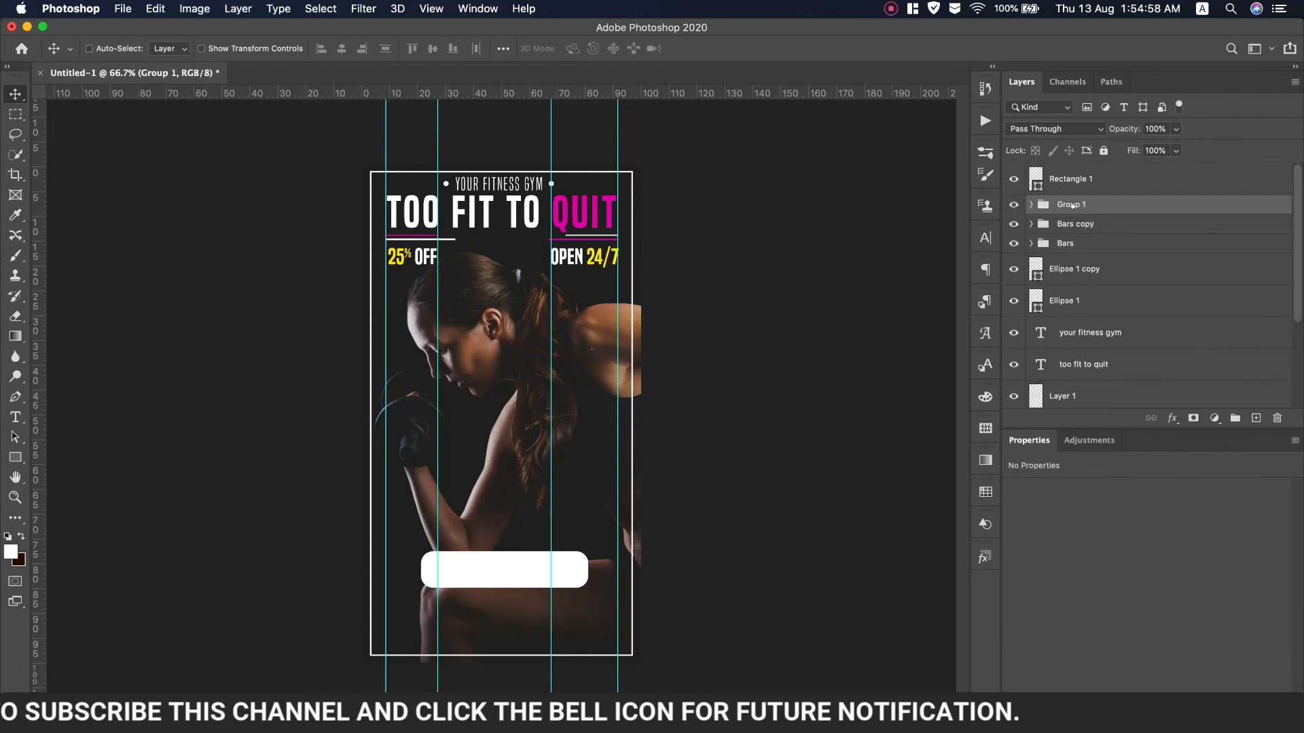
key(Return)
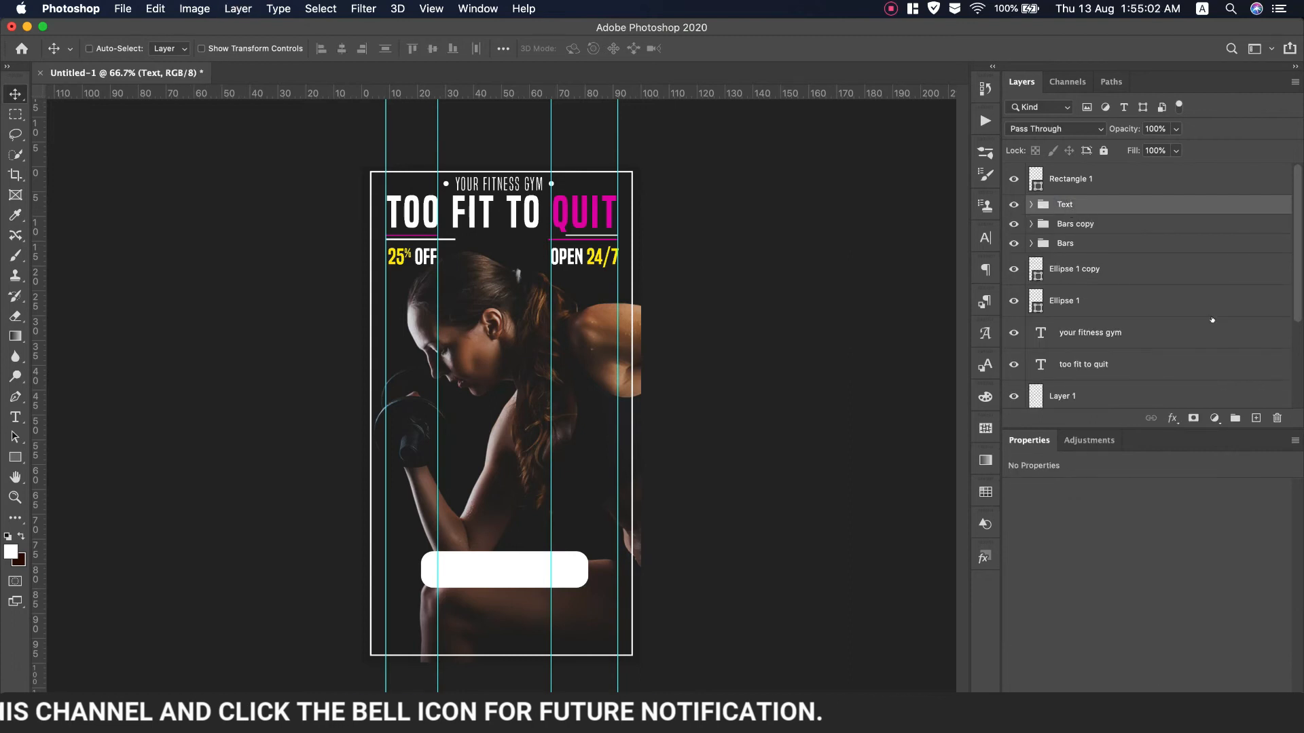
Briefly hide and reshow the white rounded button to check it
click(1014, 180)
click(1014, 180)
click(1121, 180)
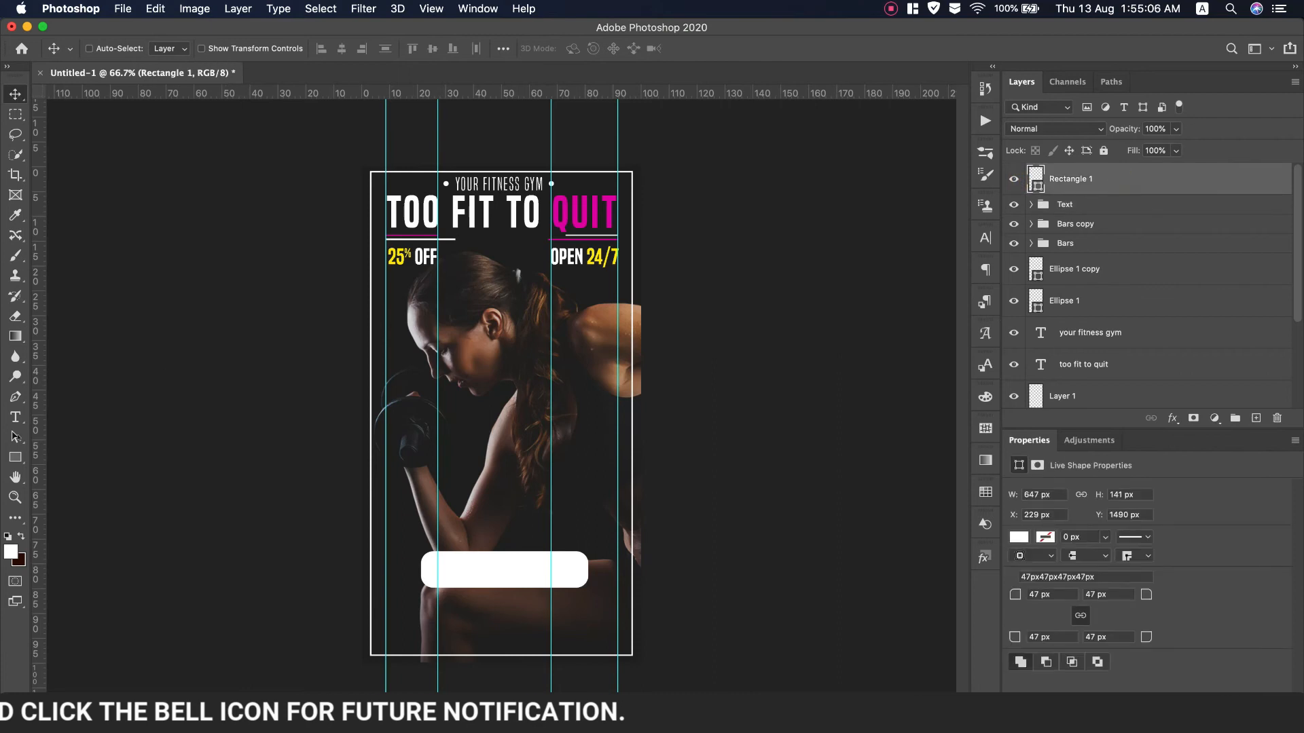
key(t)
key(super+Tab)
Copy 'join now' from the notes and paste it as a new text layer on the white button
drag(676, 450, 602, 449)
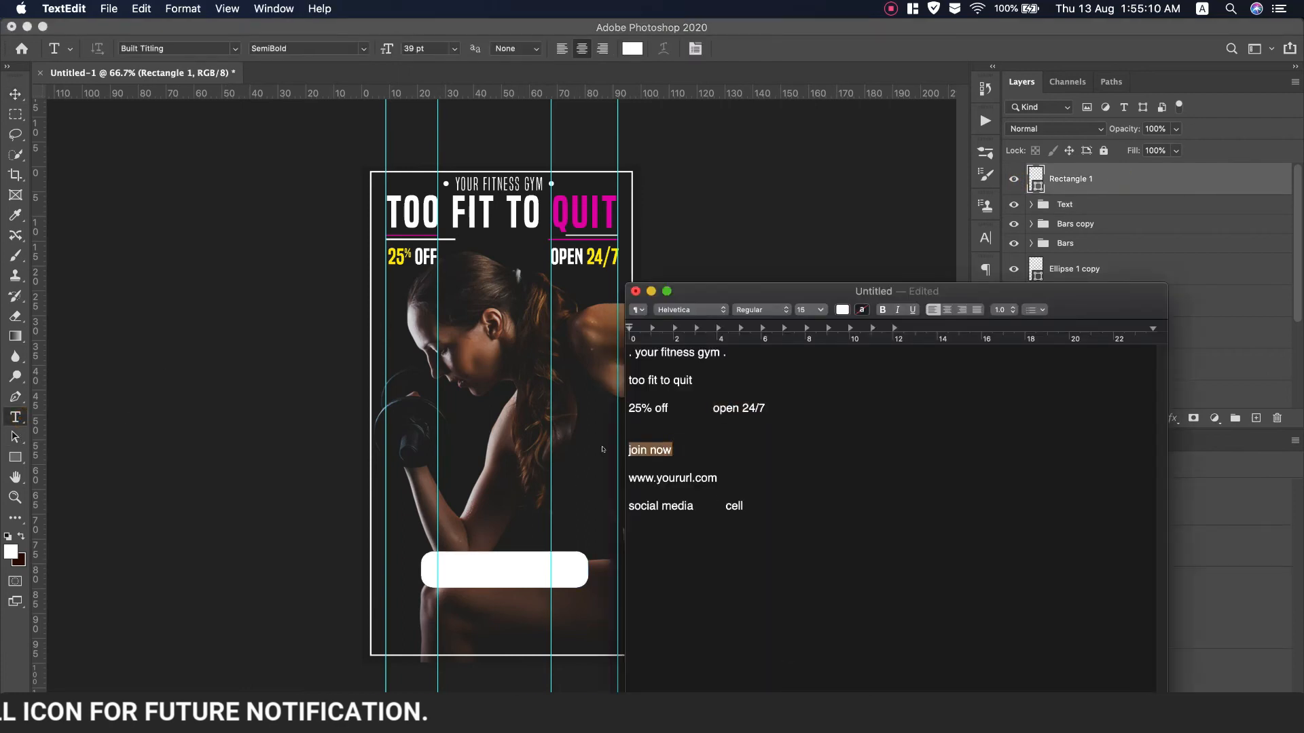
key(super+c)
key(super+Tab)
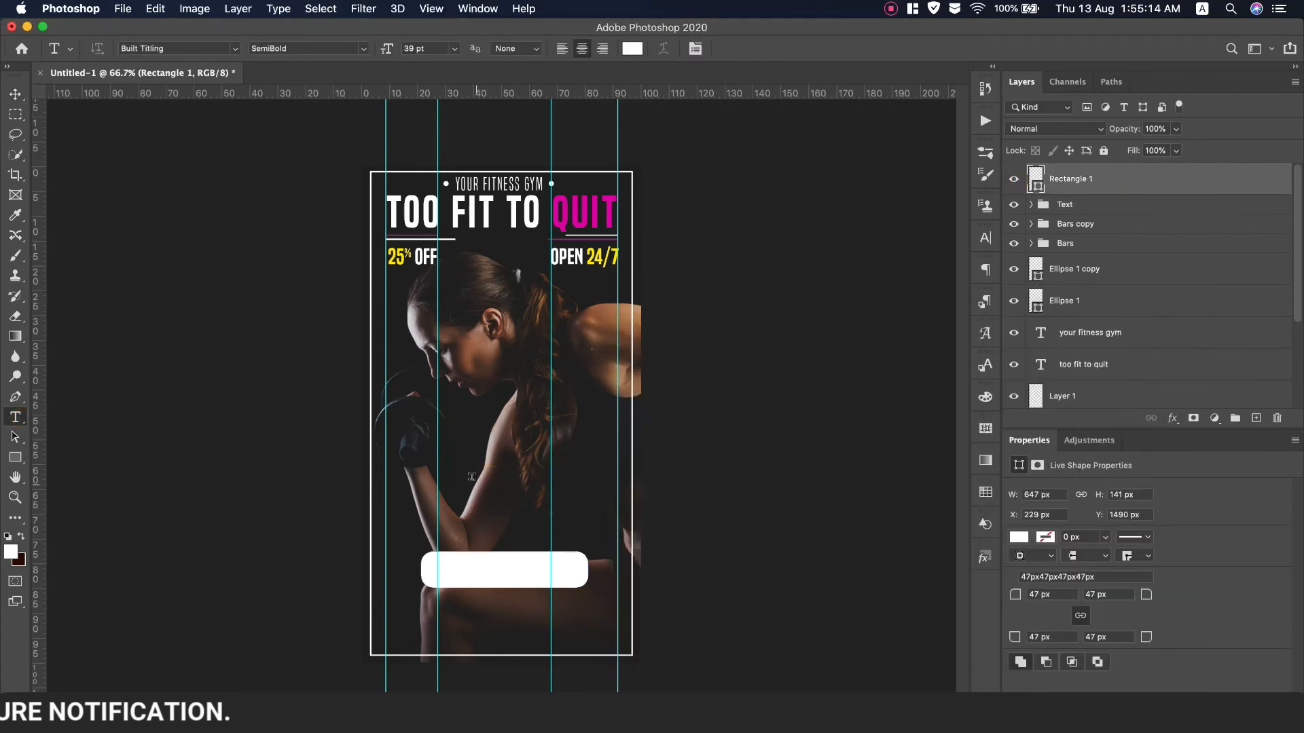
click(477, 484)
key(super+v)
drag(514, 523, 535, 616)
Colour the JOIN NOW text near-black
key(super+a)
click(632, 48)
drag(864, 348, 791, 380)
click(1145, 206)
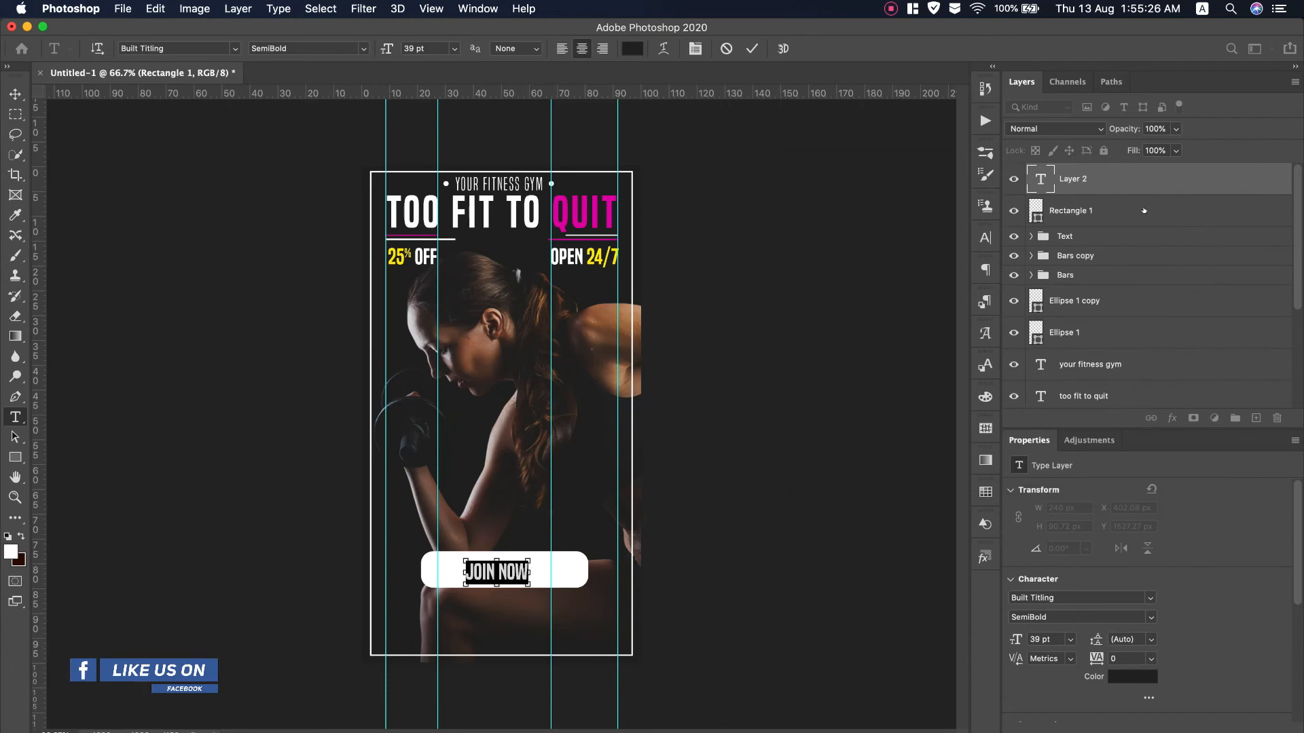
click(1143, 210)
Centre JOIN NOW horizontally and vertically on the button
click(14, 96)
click(341, 49)
click(433, 48)
Set JOIN NOW to Built Titling Regular, 38 pt, with 240 tracking
click(1050, 180)
click(985, 238)
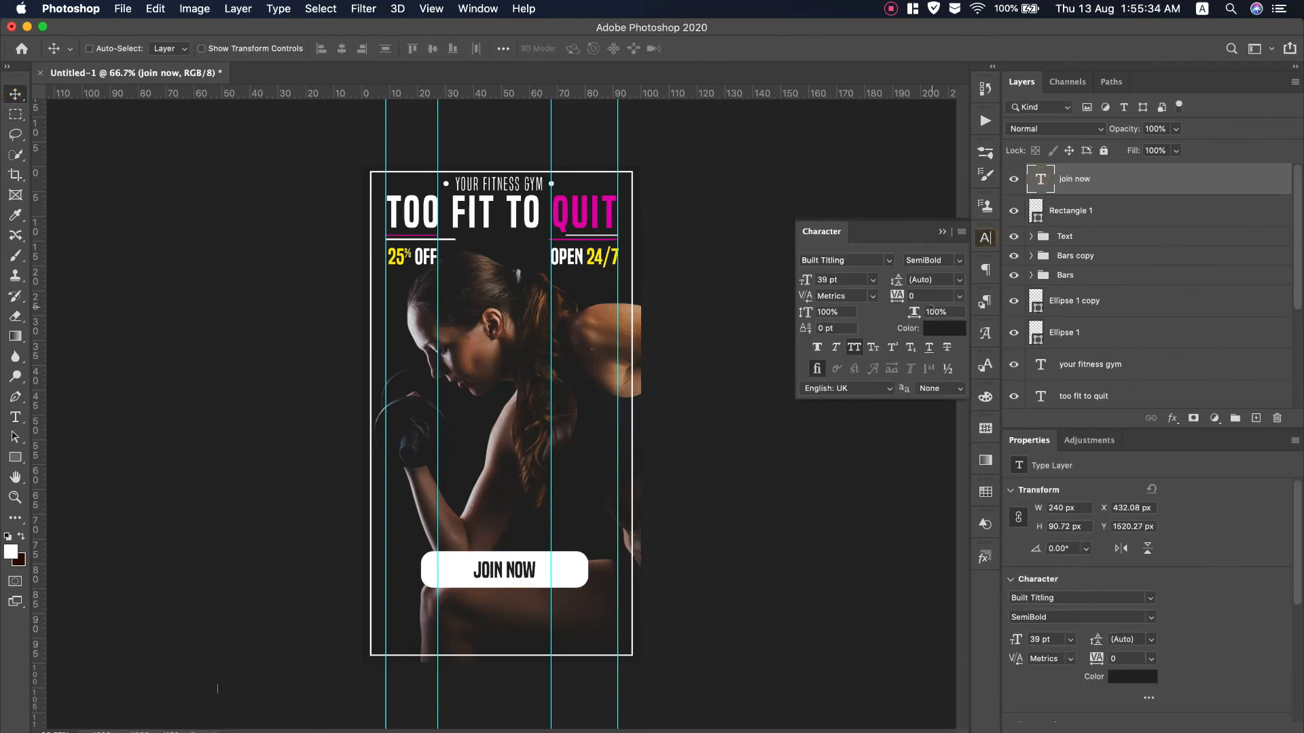
click(960, 261)
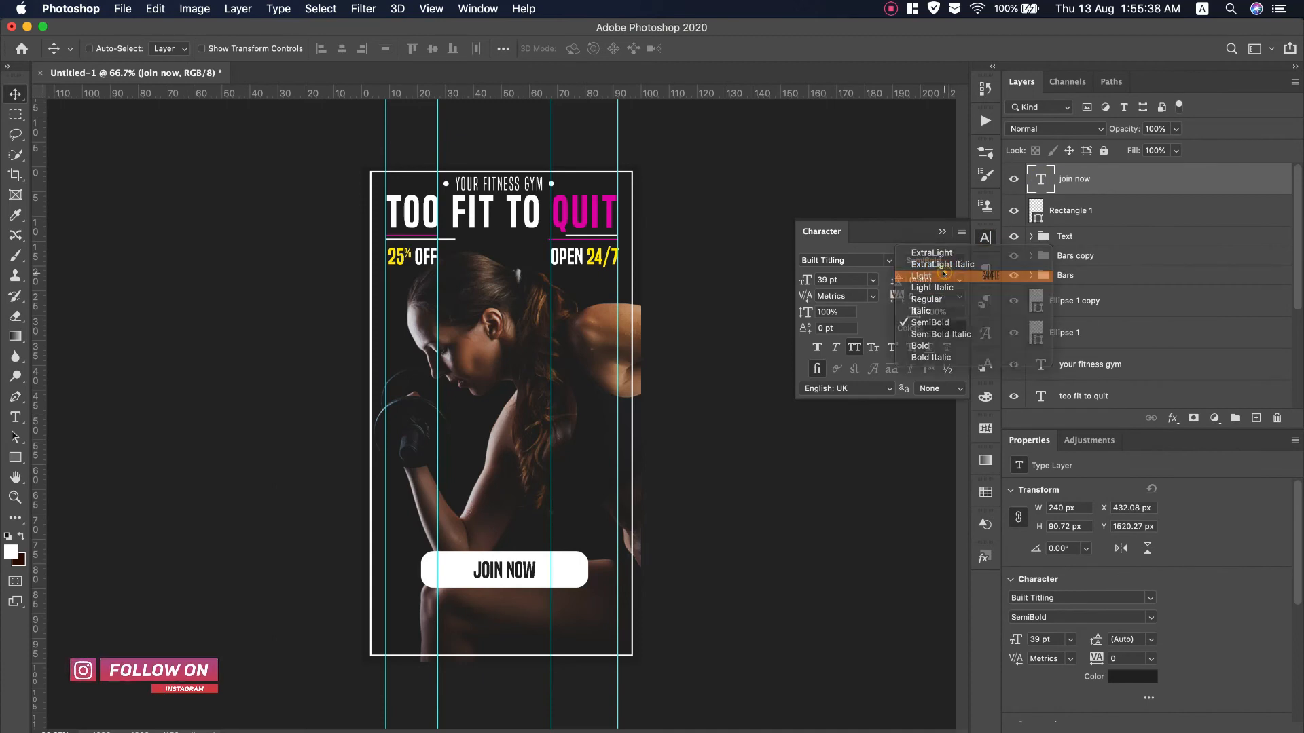
click(953, 276)
click(954, 261)
click(914, 300)
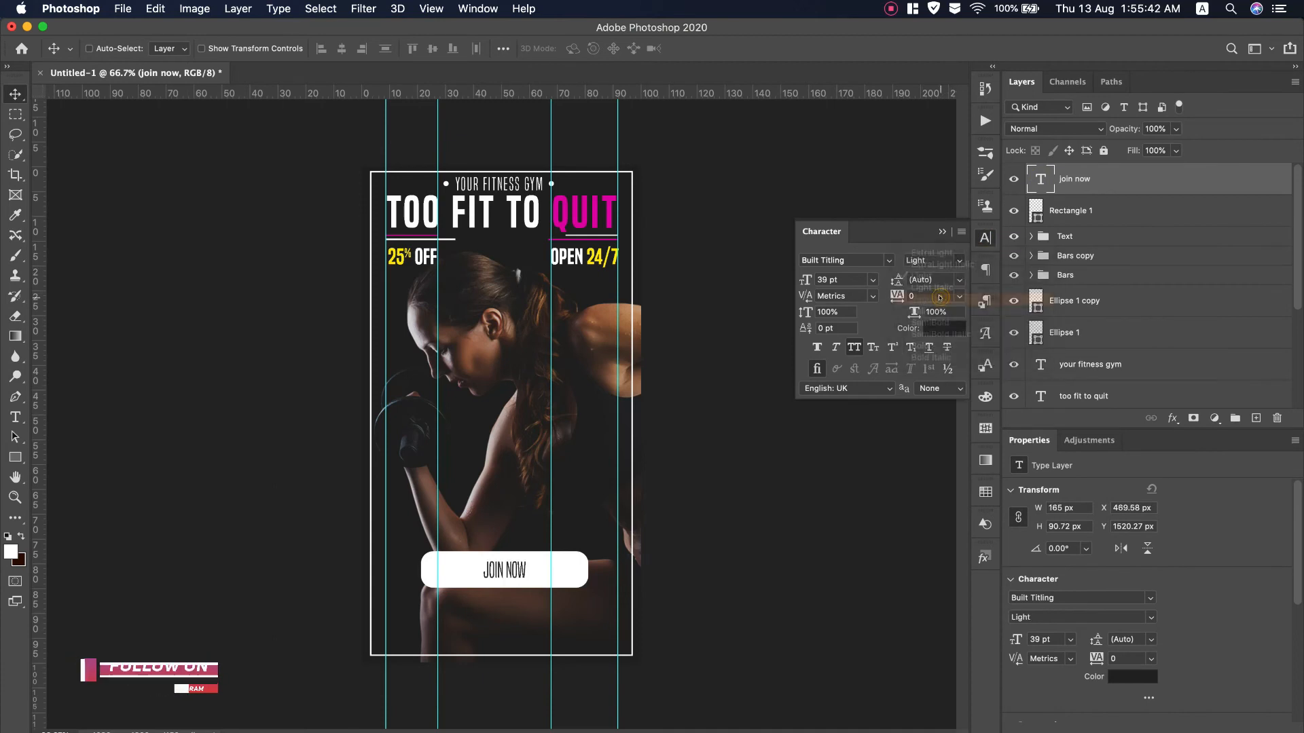
drag(803, 283, 806, 283)
drag(896, 296, 899, 297)
click(912, 296)
drag(807, 280, 800, 280)
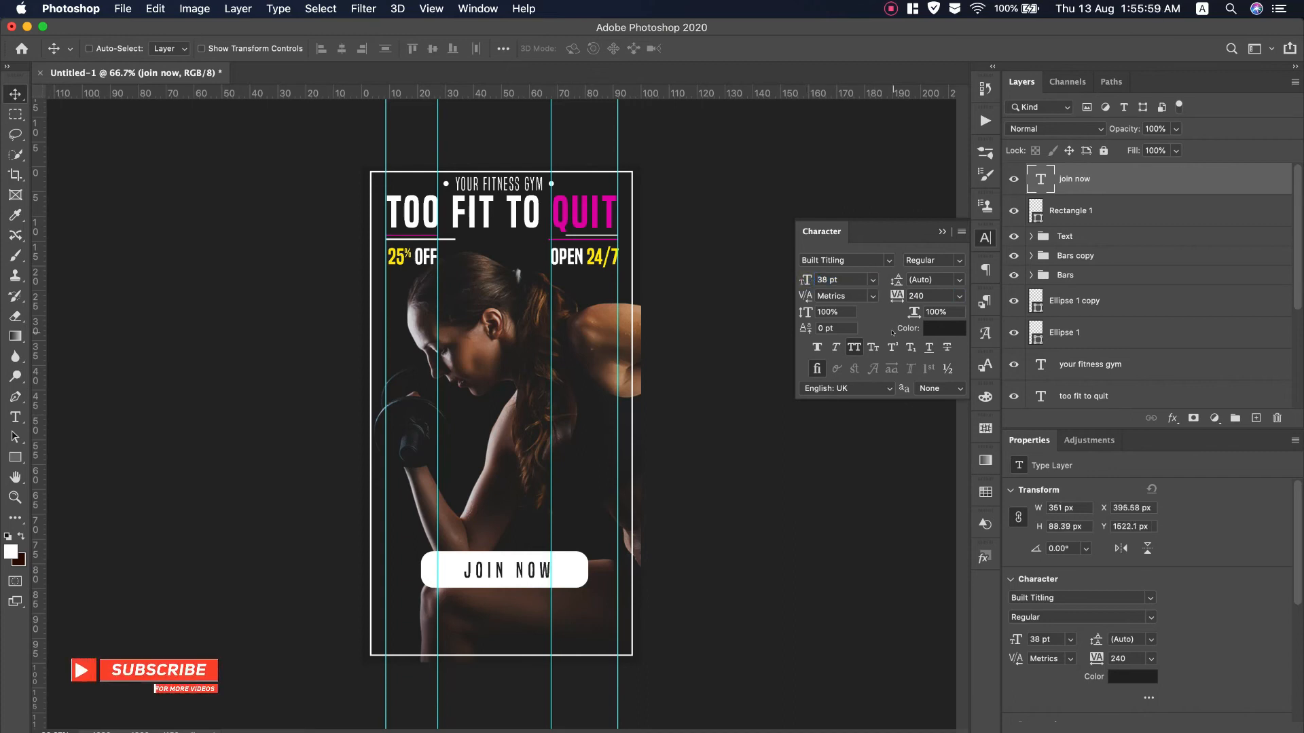
Scale the Rectangle 1 button down to about 77%
click(1098, 216)
key(super+t)
drag(580, 585, 562, 581)
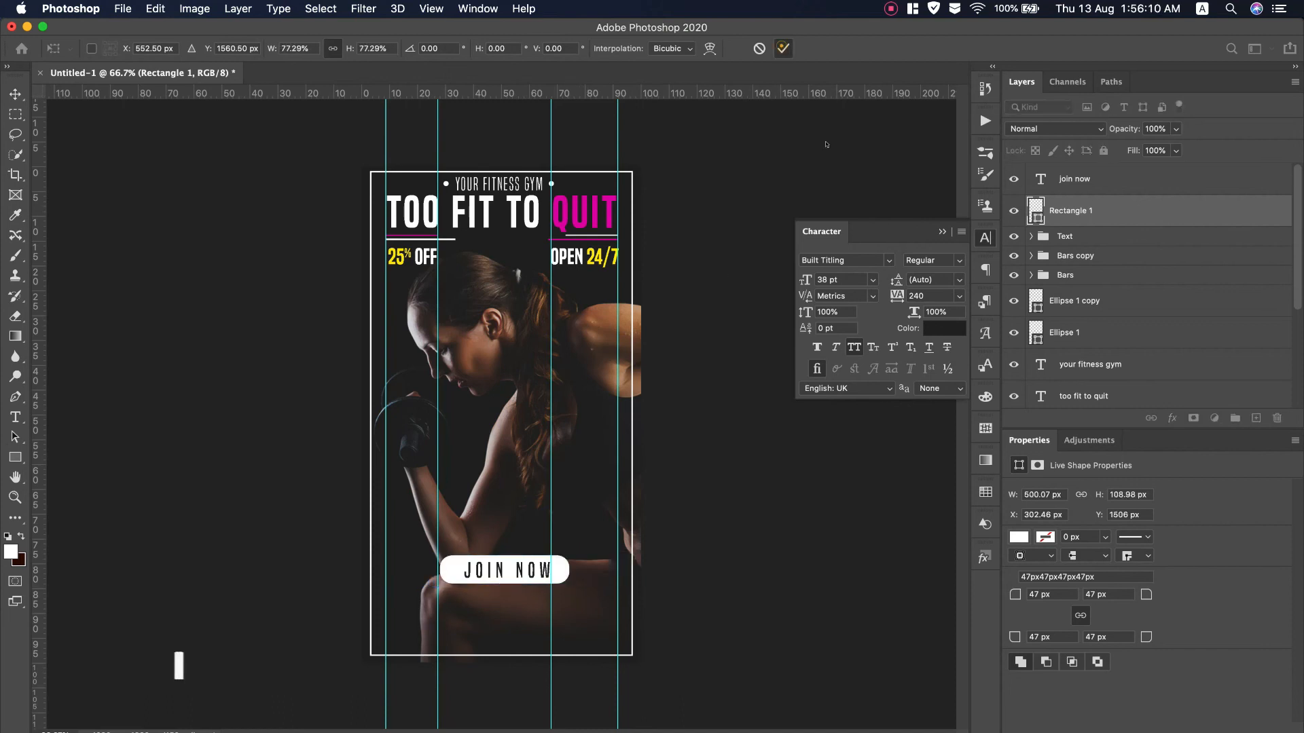
Apply the button resize, recentre JOIN NOW, and group them as 'Join Now'
key(Return)
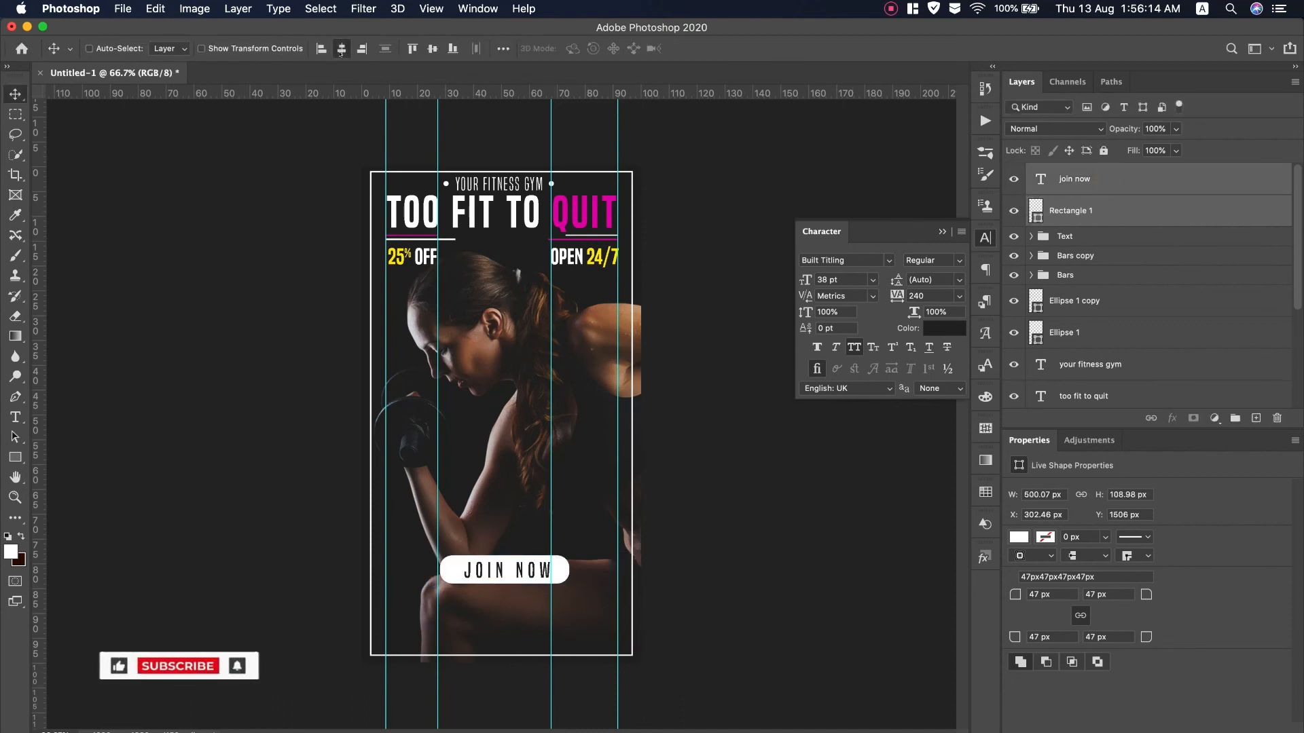
click(341, 49)
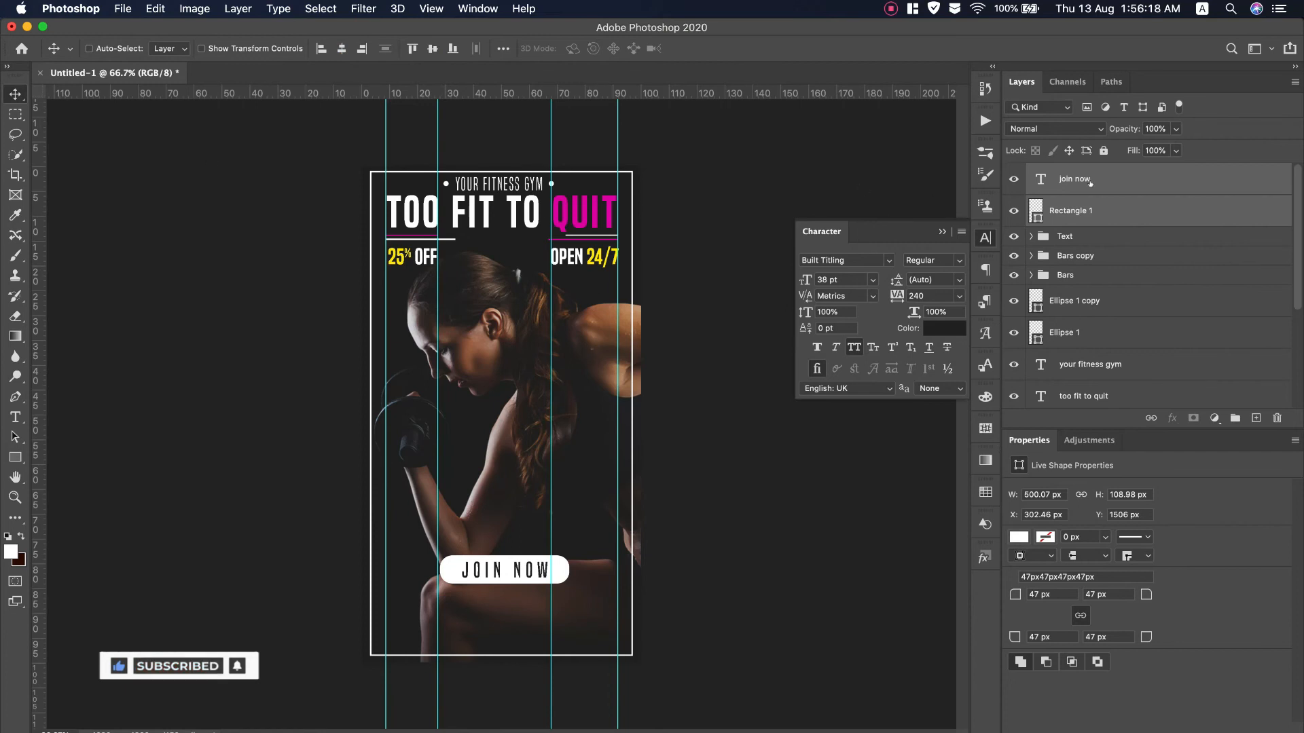
key(super+g)
text(Joi)
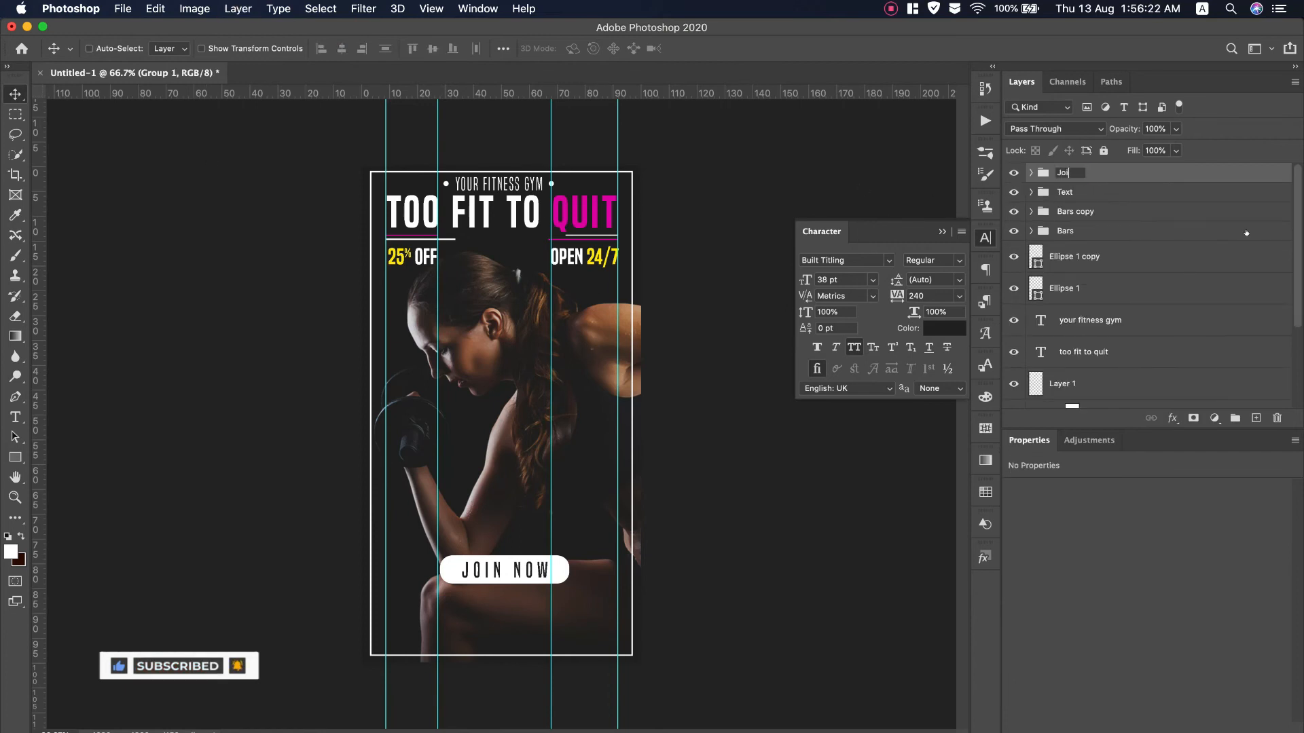
key(Return)
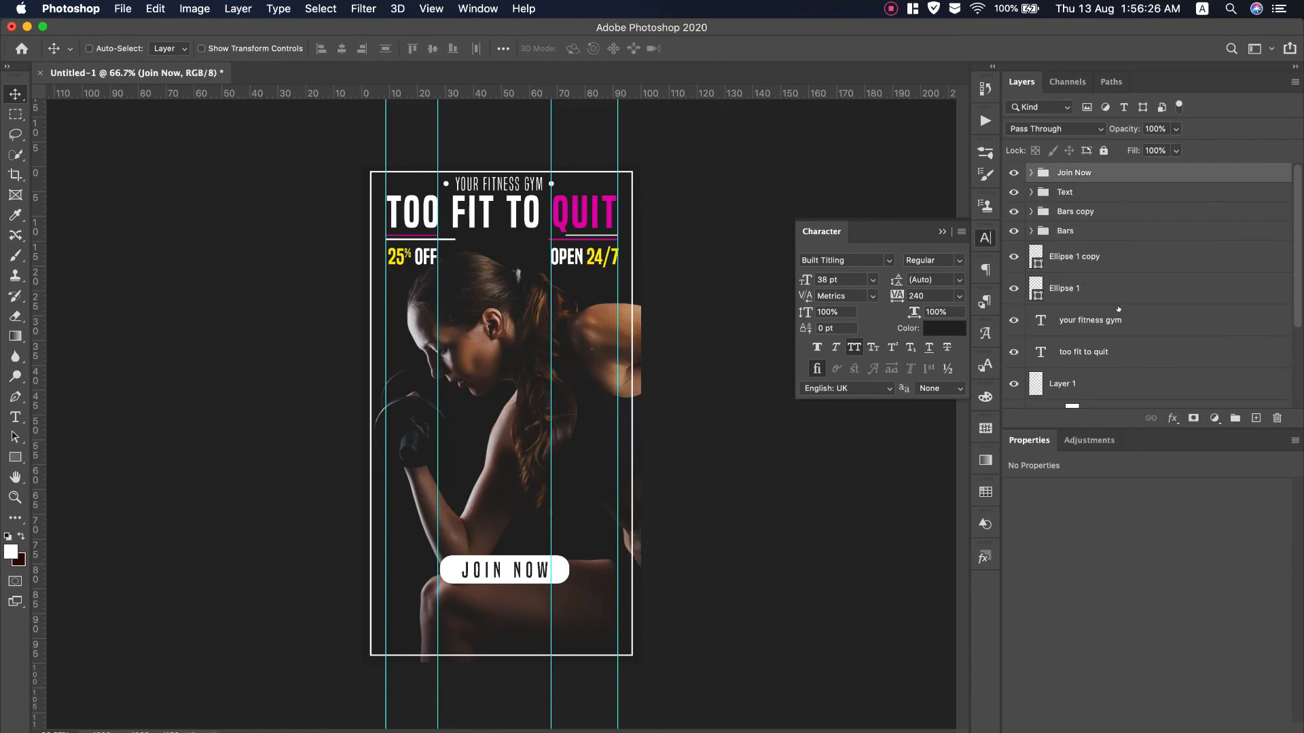
Group the two ellipse dot layers as 'Eclipse'
scroll(1102, 257, down, 1)
click(1093, 246)
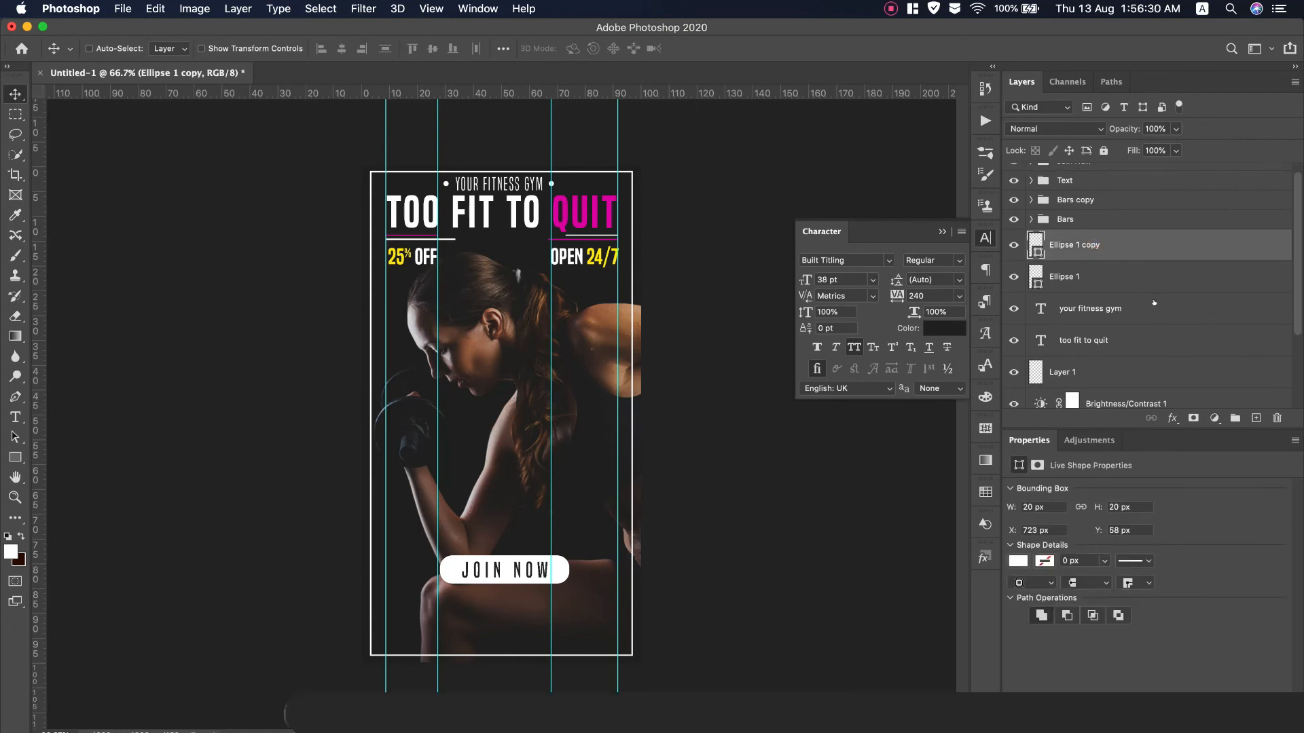
shift+click(1127, 281)
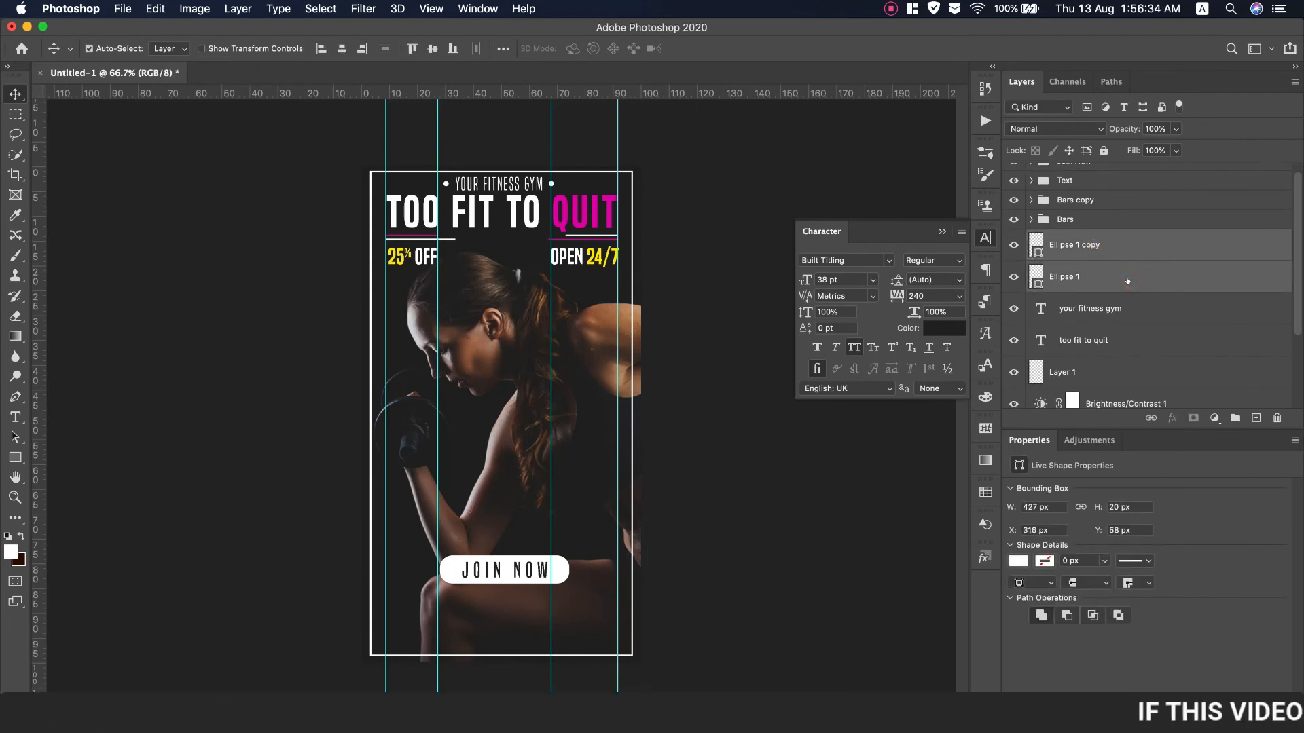
key(super+g)
text(Ecli)
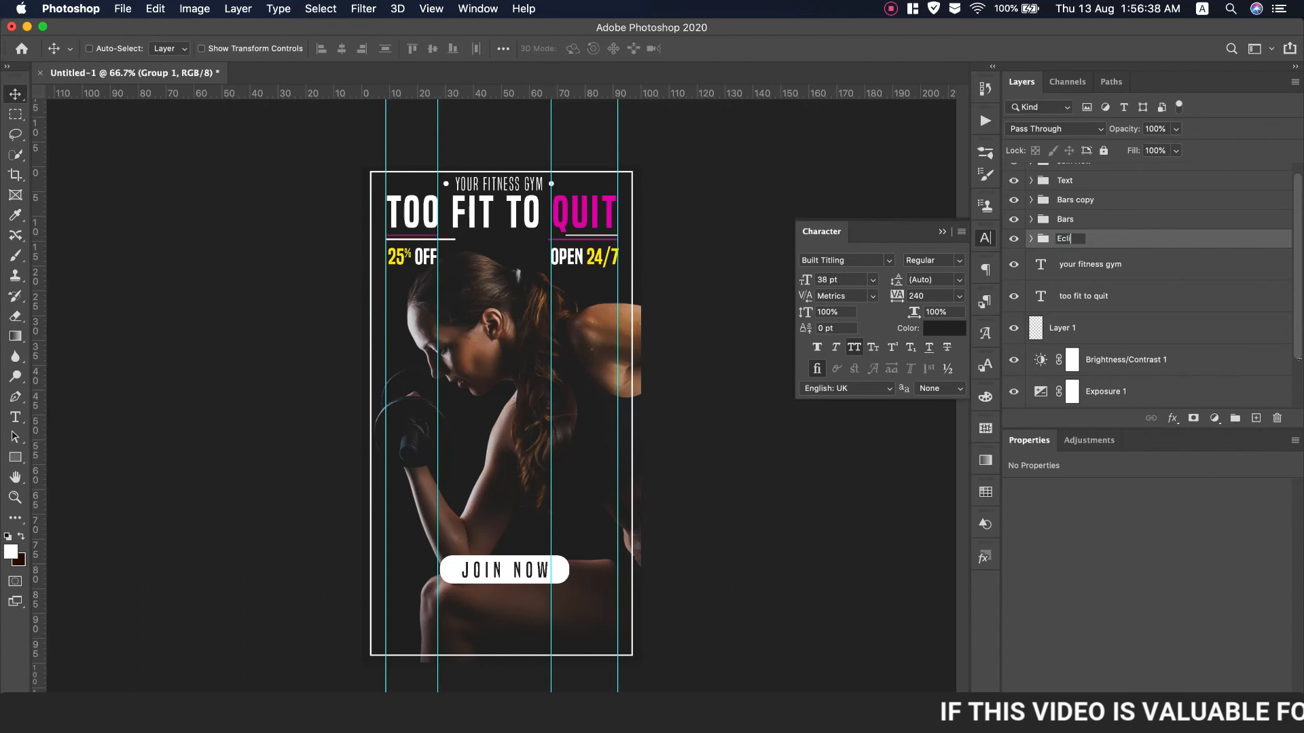
key(Return)
Group the 'your fitness gym' and 'too fit to quit' text layers as 'Main Text'
click(1085, 265)
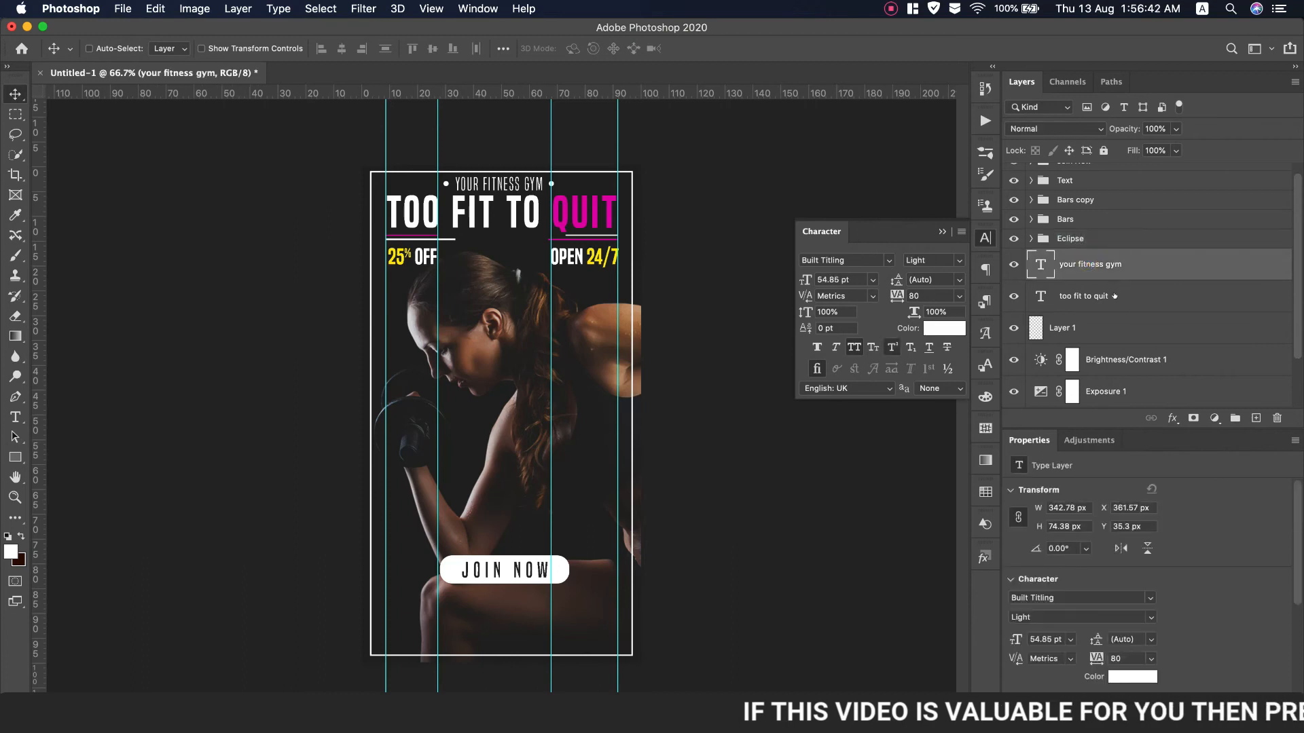
shift+click(1115, 296)
click(1012, 328)
click(1011, 328)
click(1012, 328)
click(1012, 328)
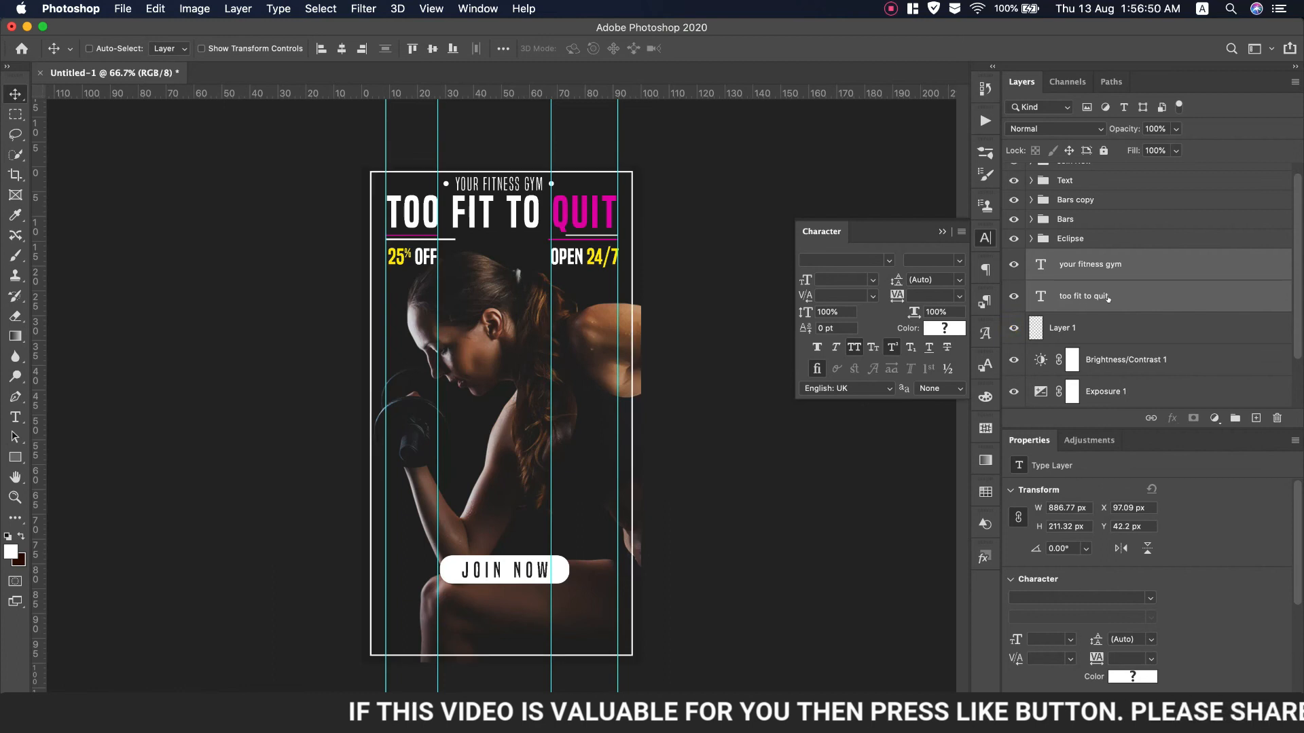
key(super+g)
text(Main Text)
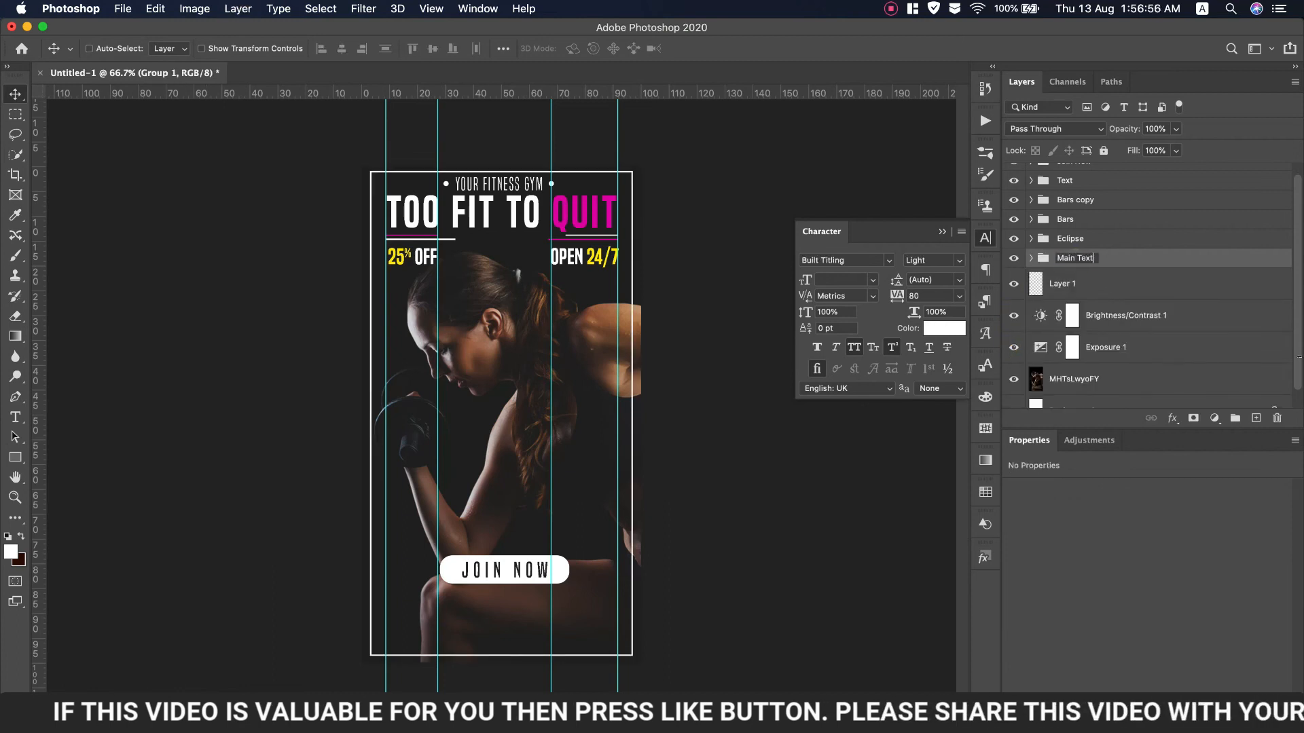
key(Return)
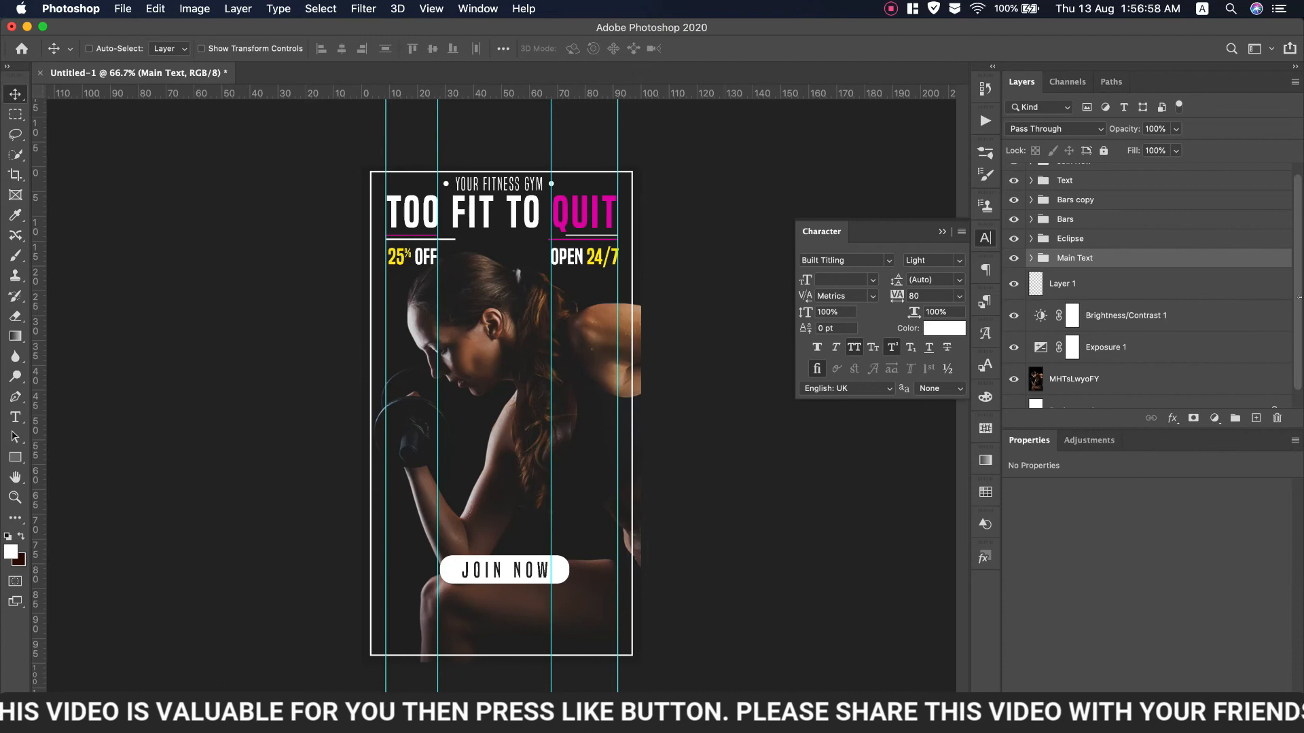
Group Layer 1 through the photo layer as 'Background'
click(1061, 286)
shift+click(1128, 373)
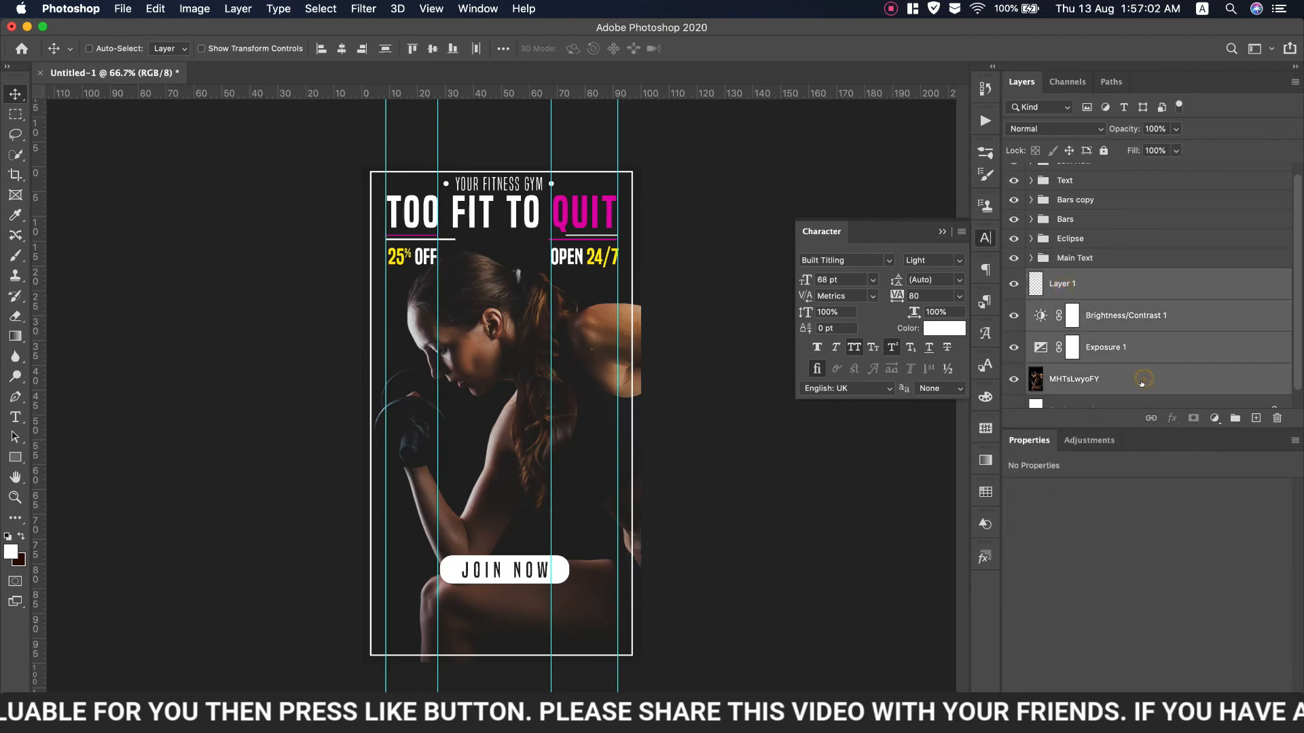
key(super+g)
text(Background)
key(Return)
Drag the social icons PNG from Overlays > Movie Credit onto the poster
click(1144, 174)
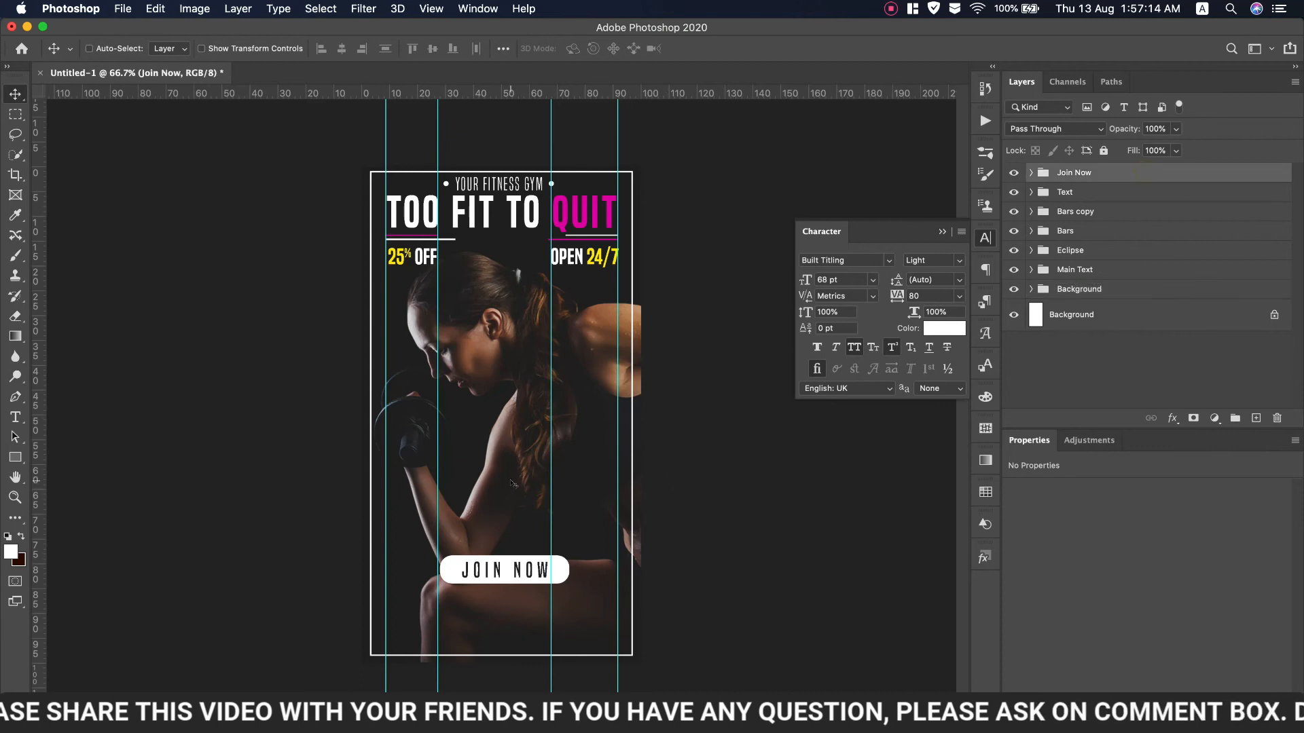
click(331, 713)
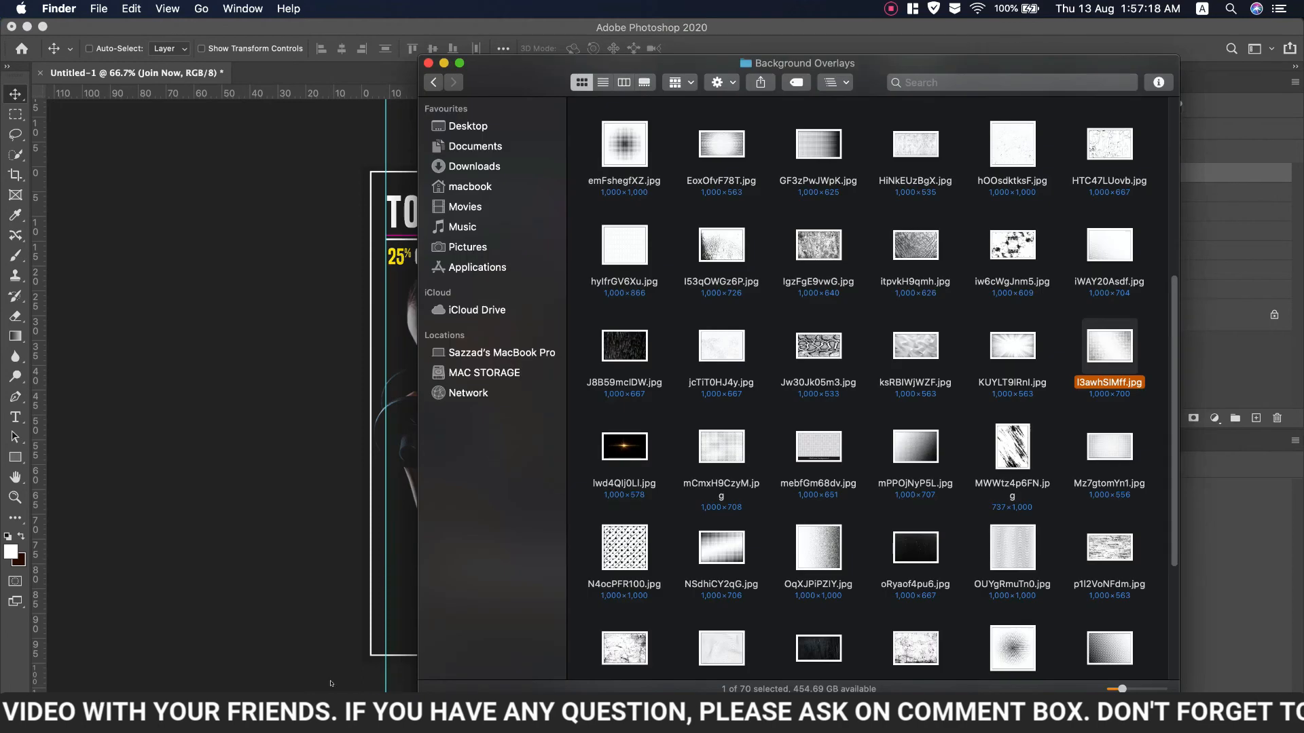
click(433, 82)
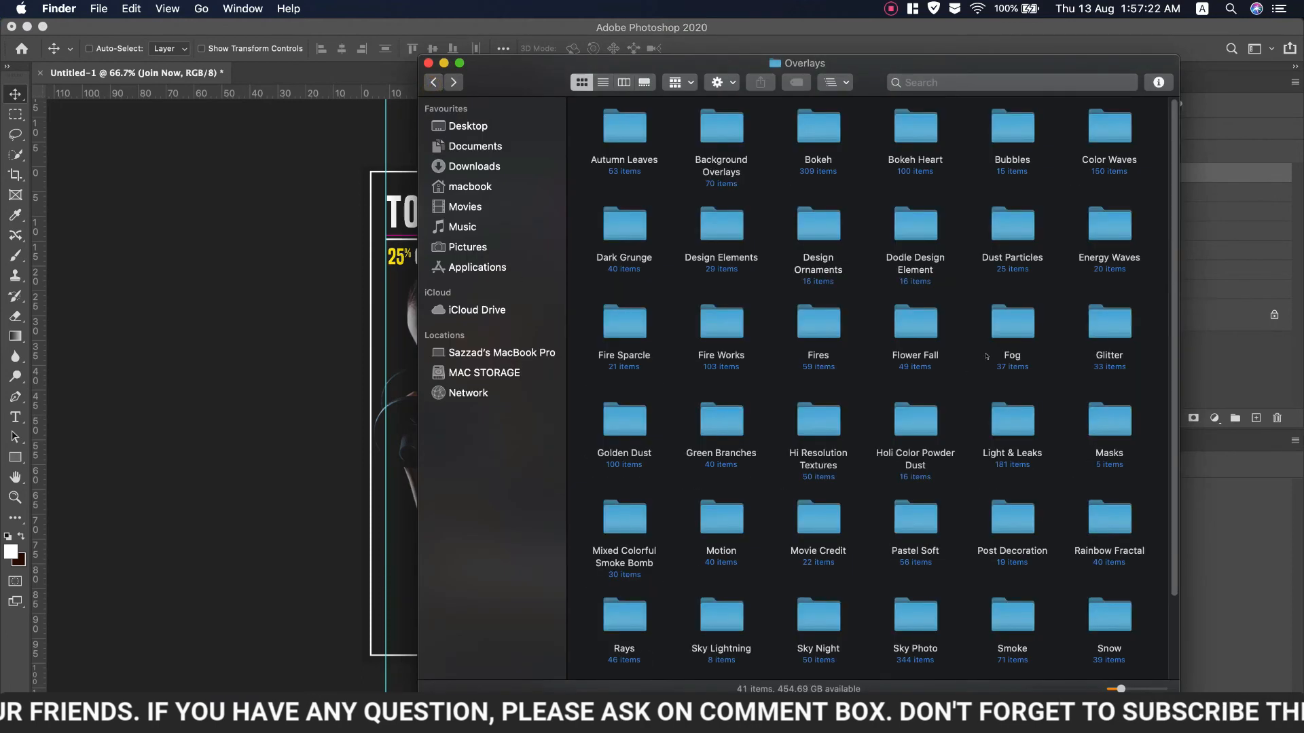
scroll(987, 355, down, 2)
double_click(818, 484)
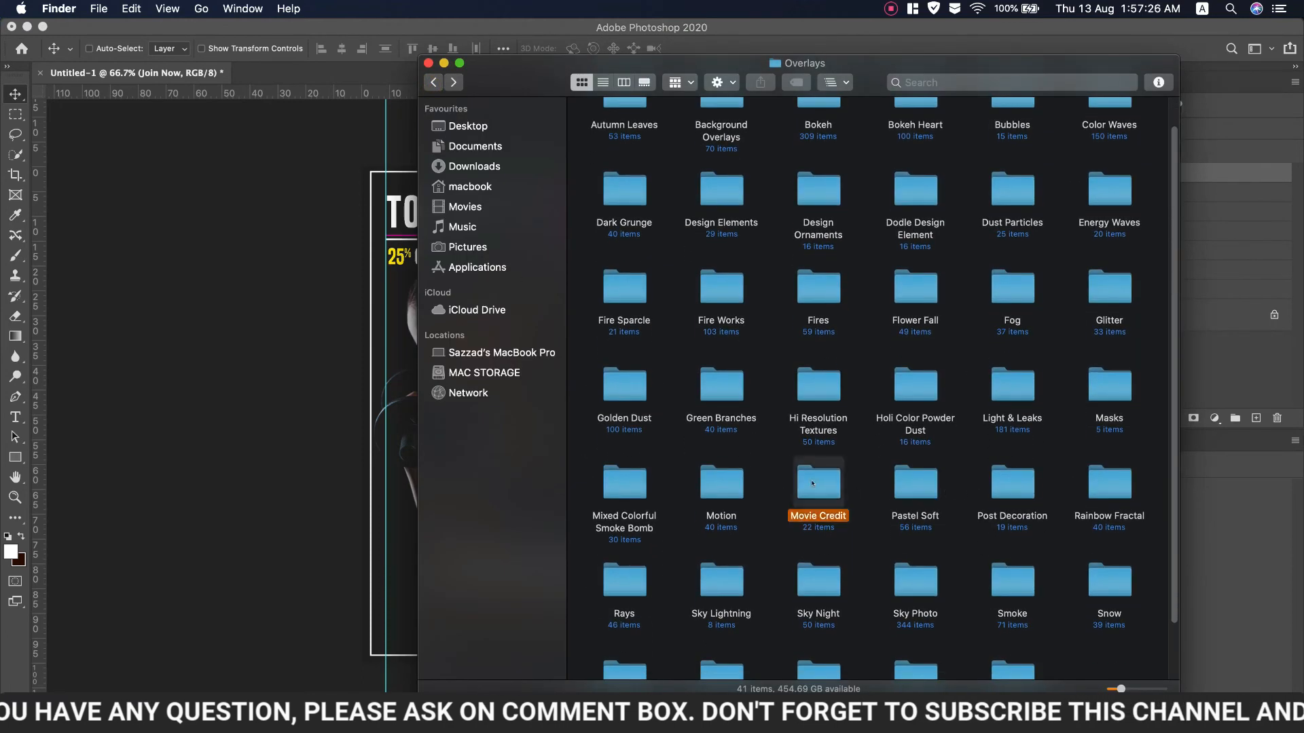
drag(725, 129, 401, 535)
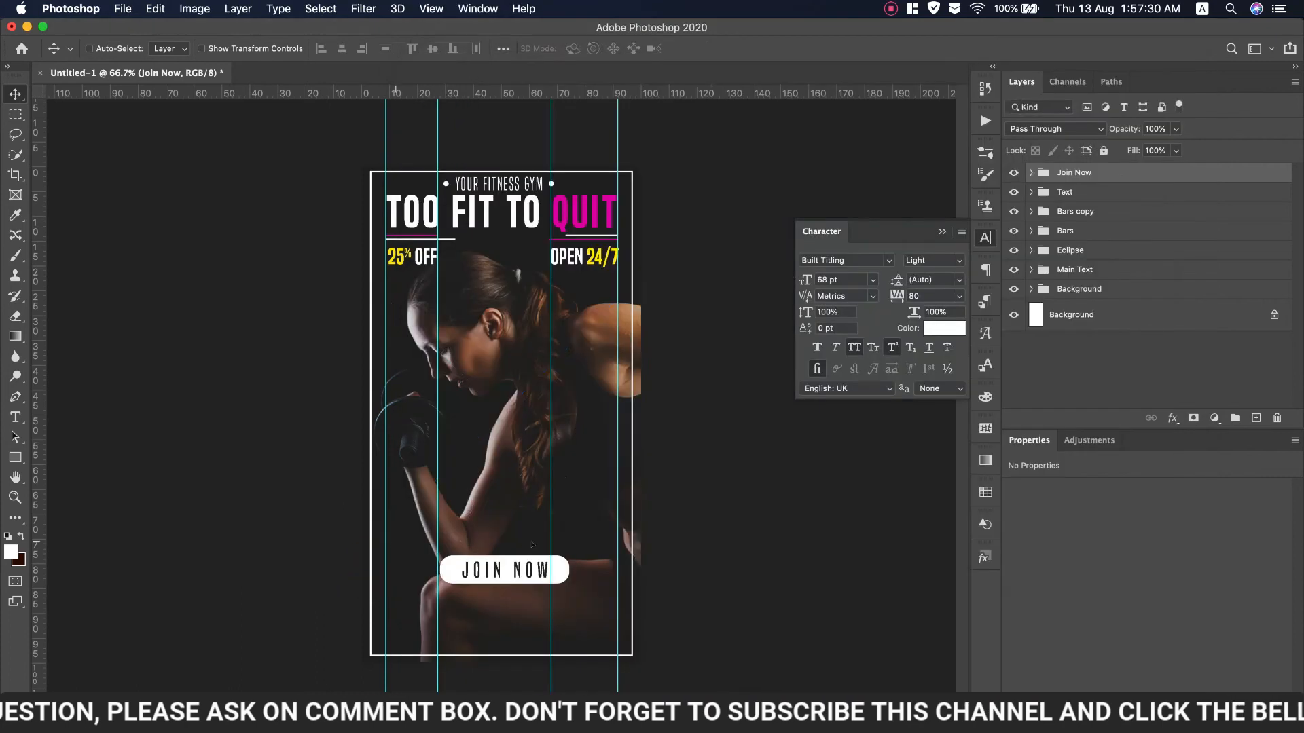
Shrink the social icons to about 3.7% in the bottom-left corner, then start a text line near the bottom
drag(628, 535, 422, 632)
key(Return)
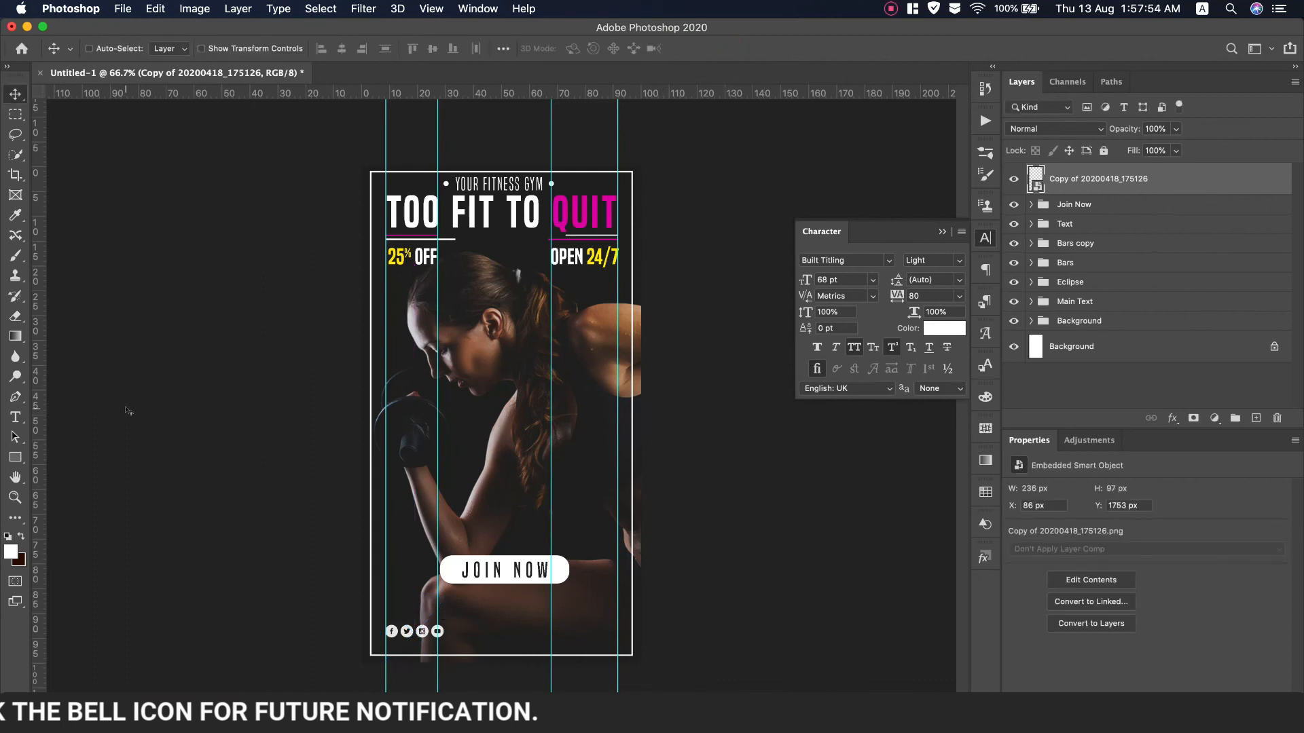
click(15, 417)
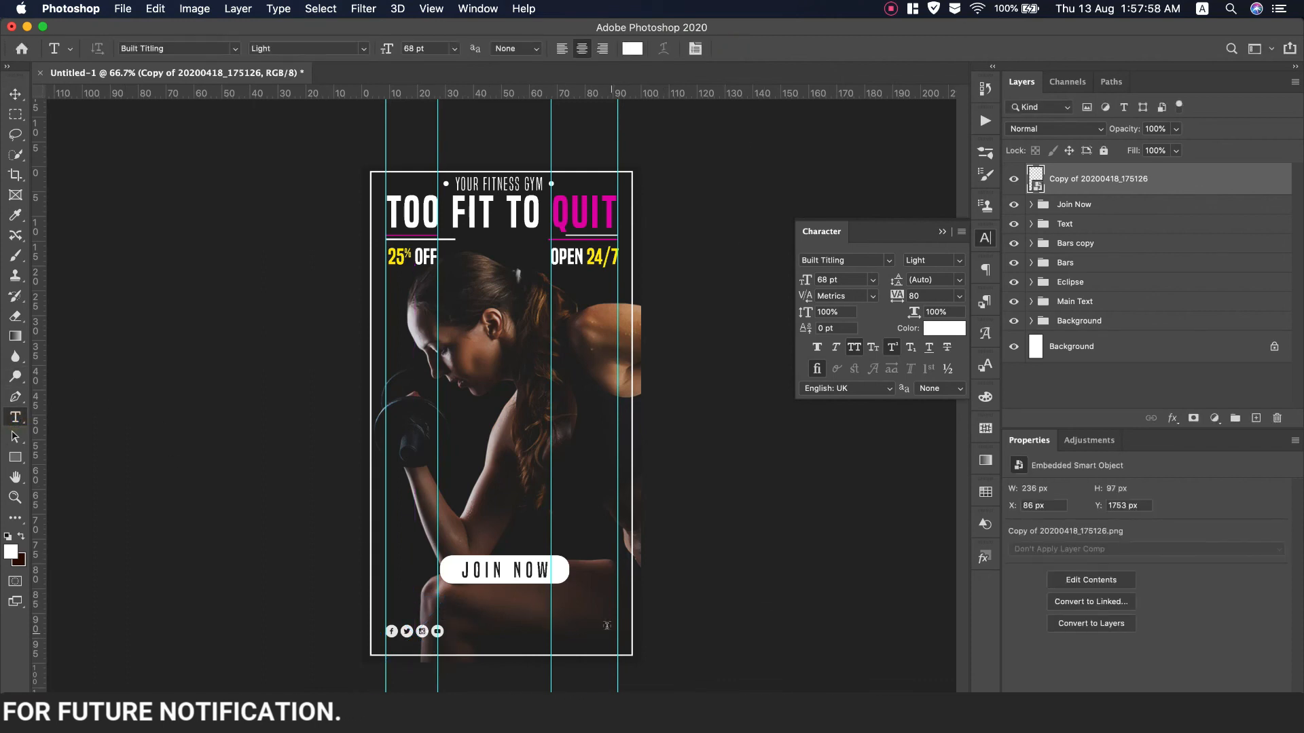
click(503, 623)
key(super+shift+r)
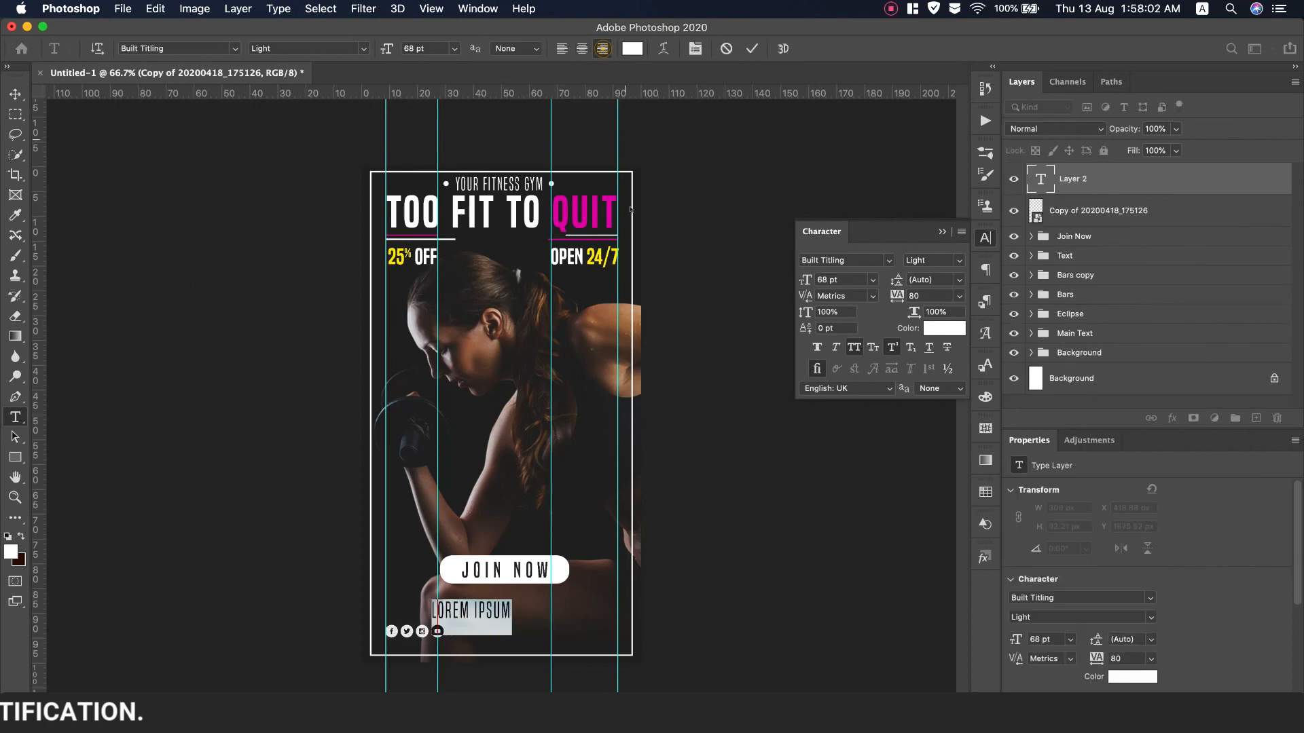
click(958, 261)
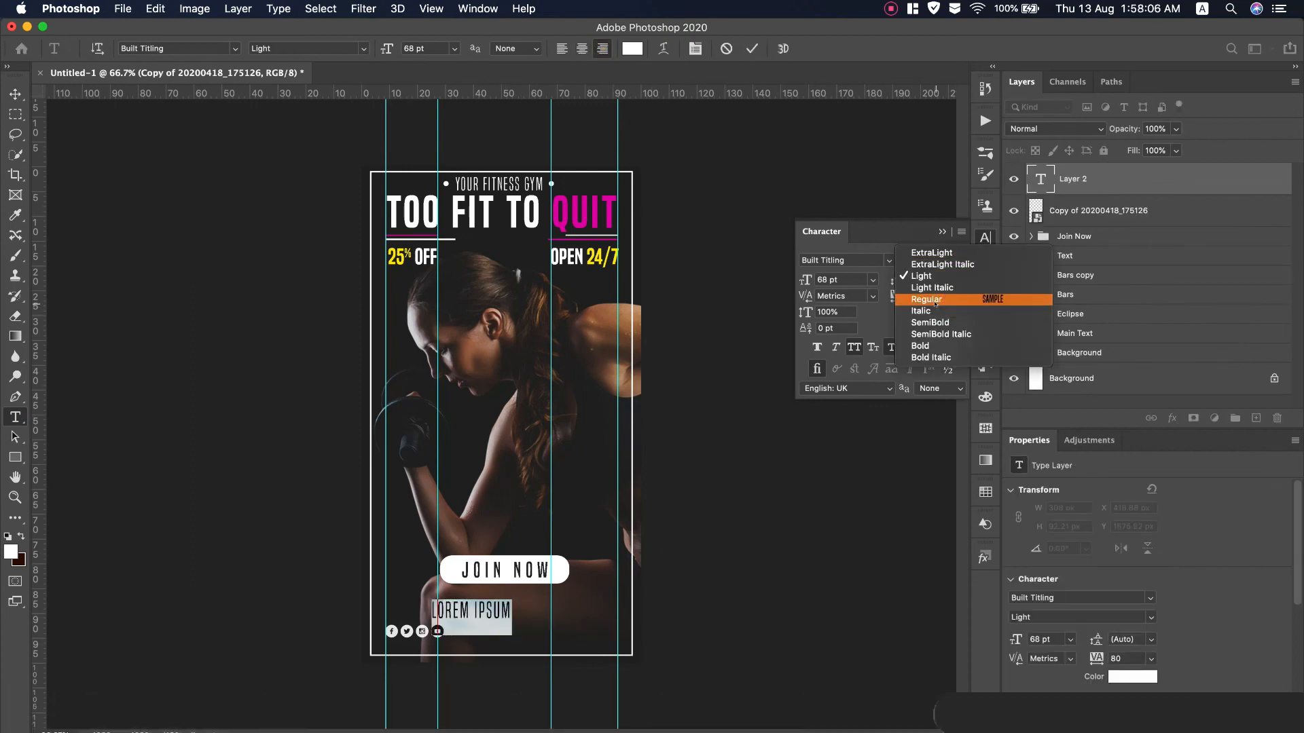
click(934, 305)
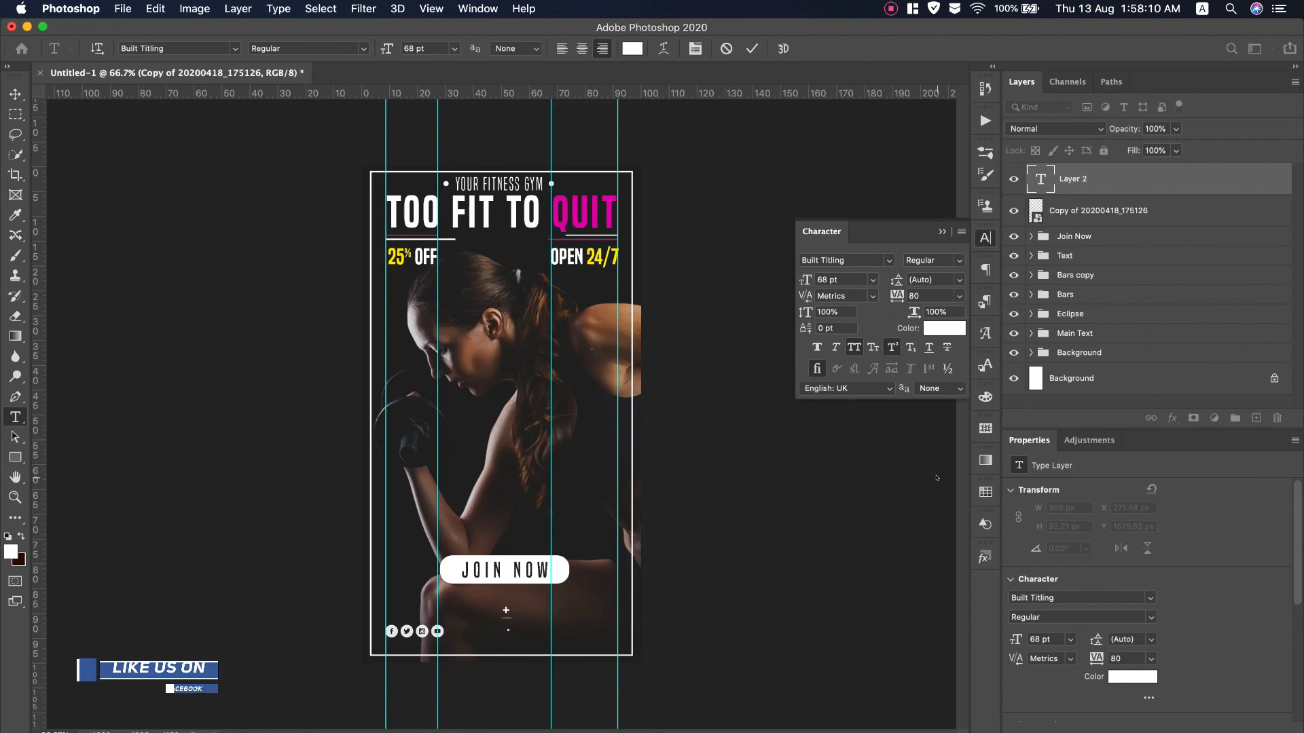
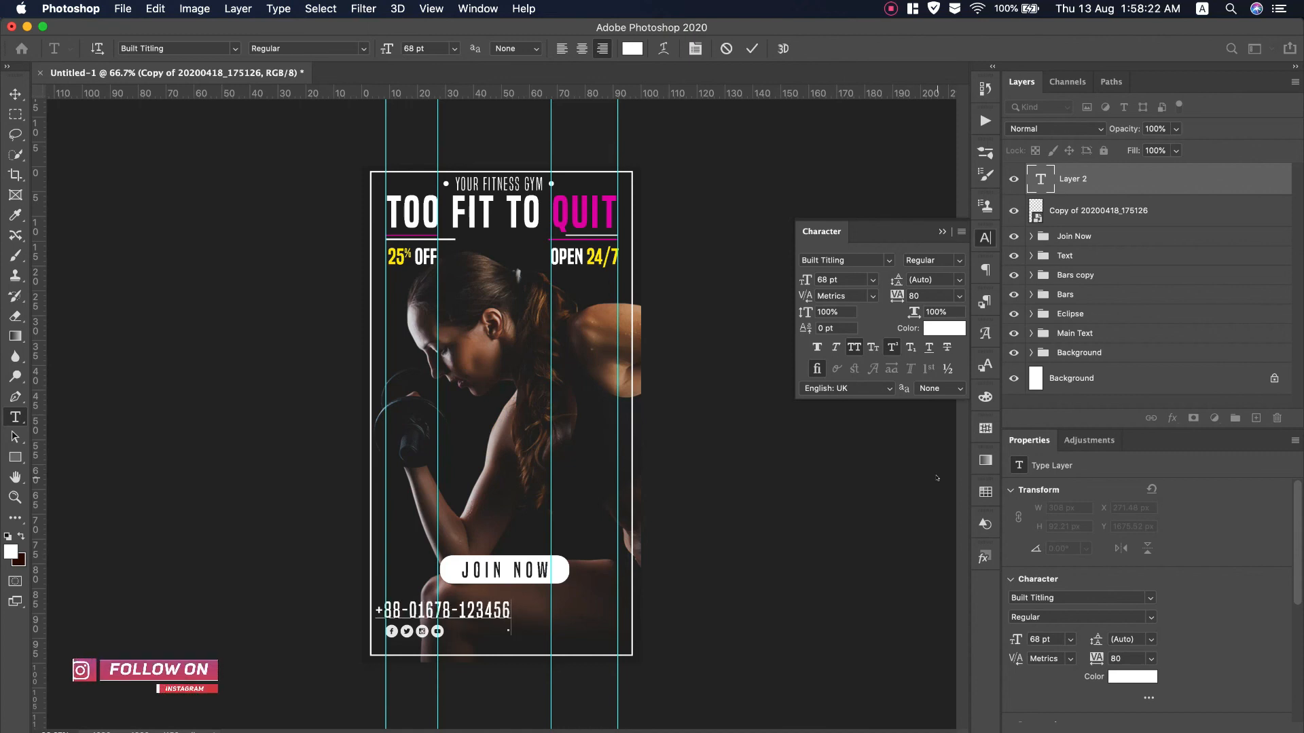
drag(511, 611, 370, 608)
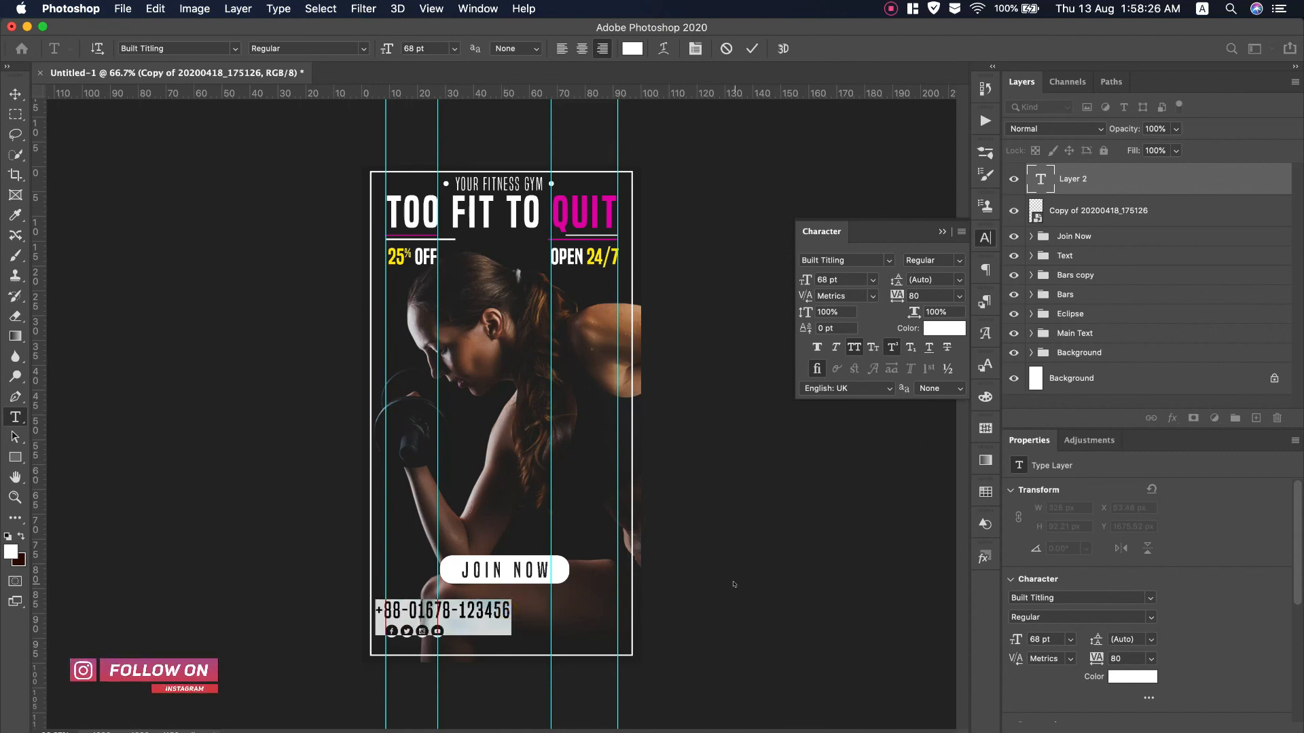
drag(808, 283, 775, 284)
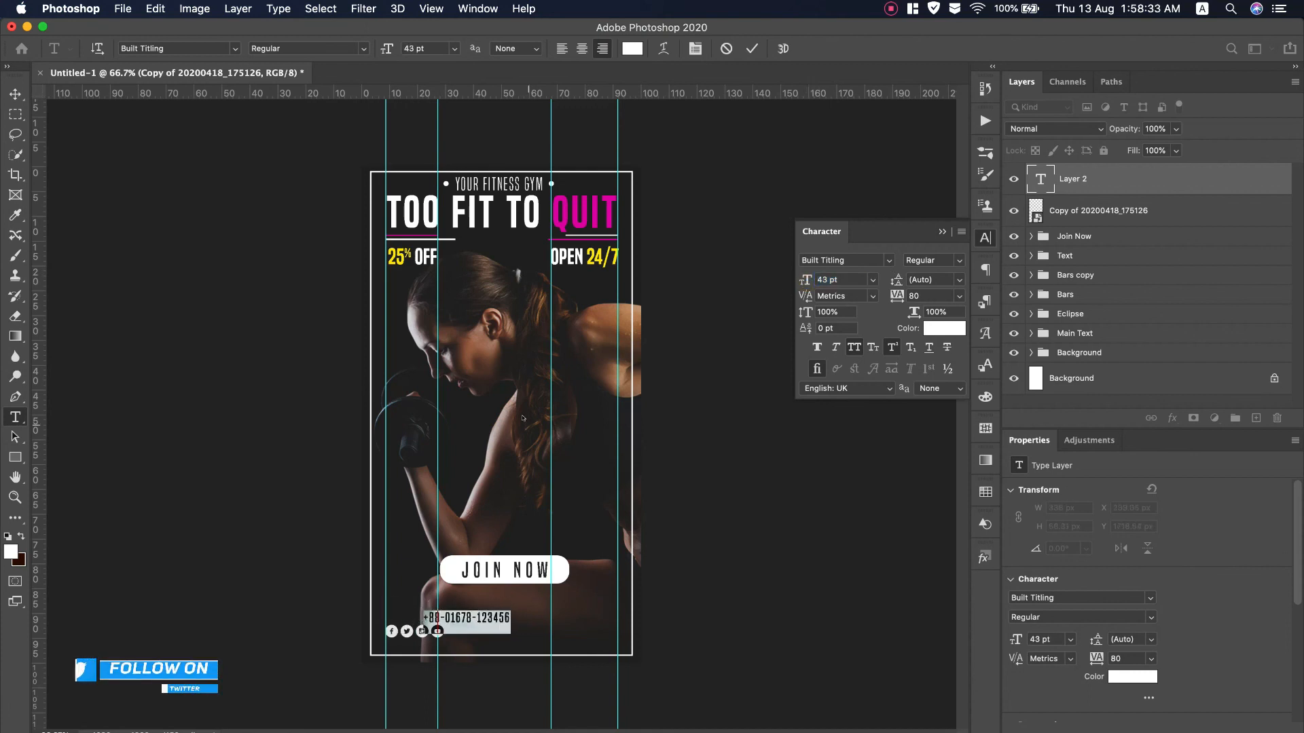
click(750, 50)
Move the phone number to the bottom-right corner and duplicate it beneath JOIN NOW
click(16, 94)
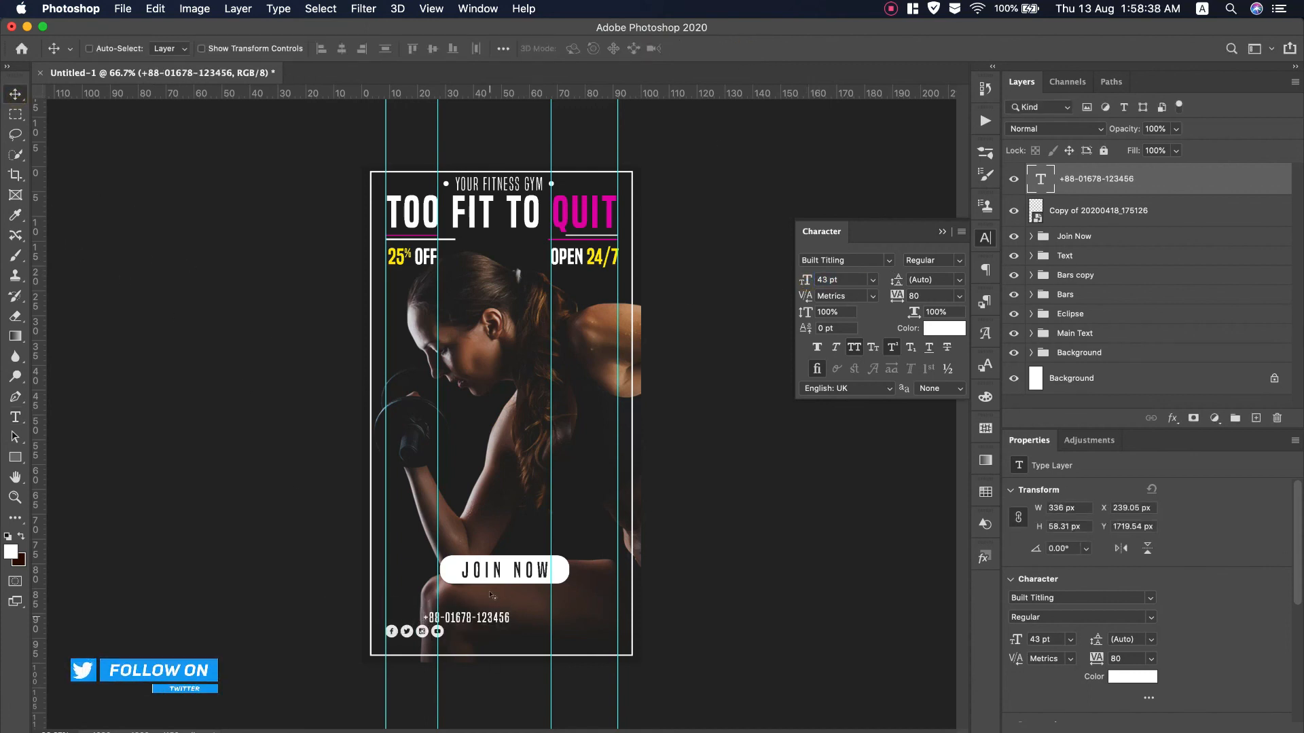
drag(473, 619, 580, 634)
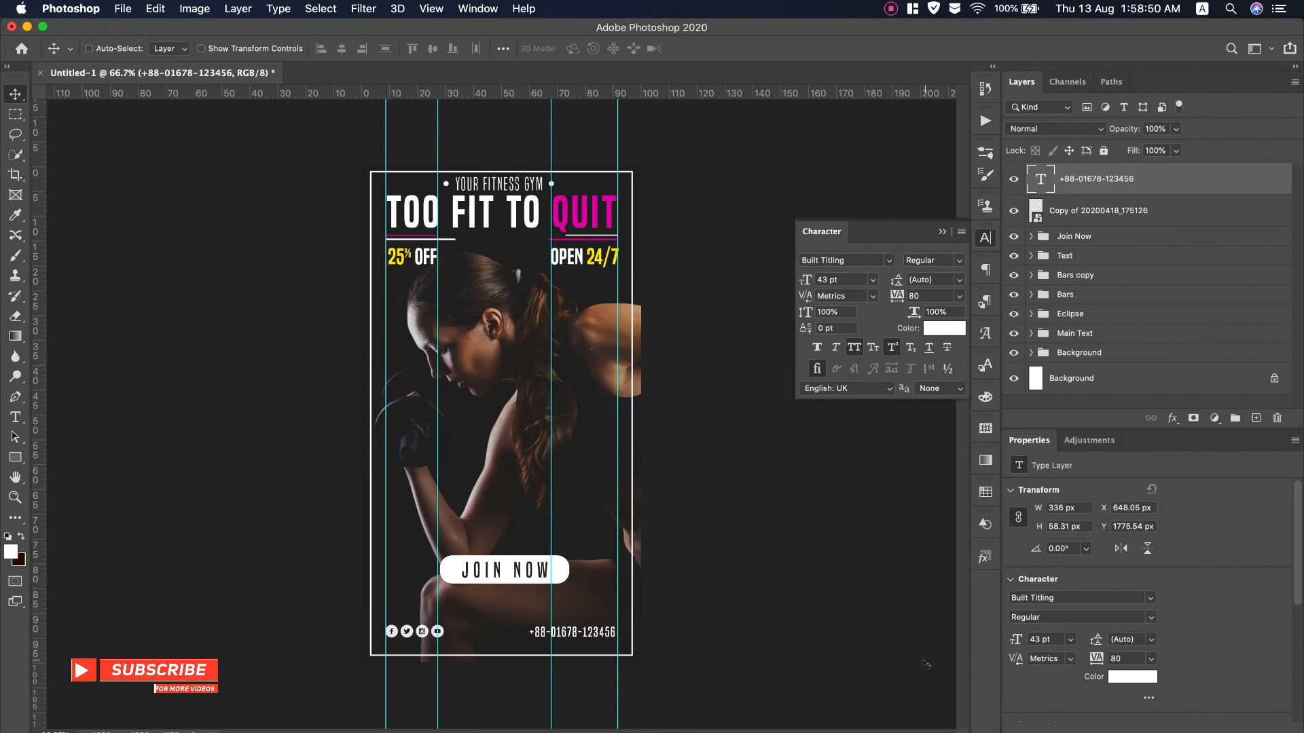
drag(569, 632, 502, 595)
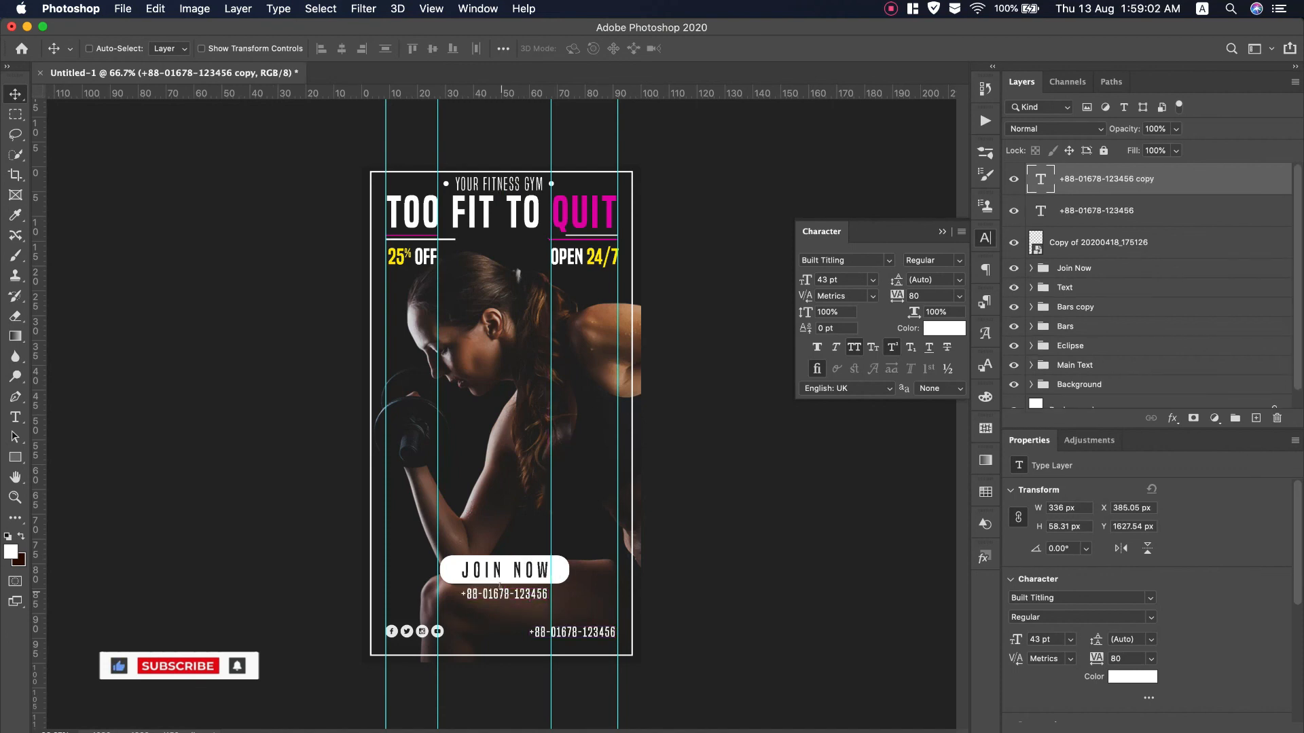
double_click(504, 594)
text(www.website)
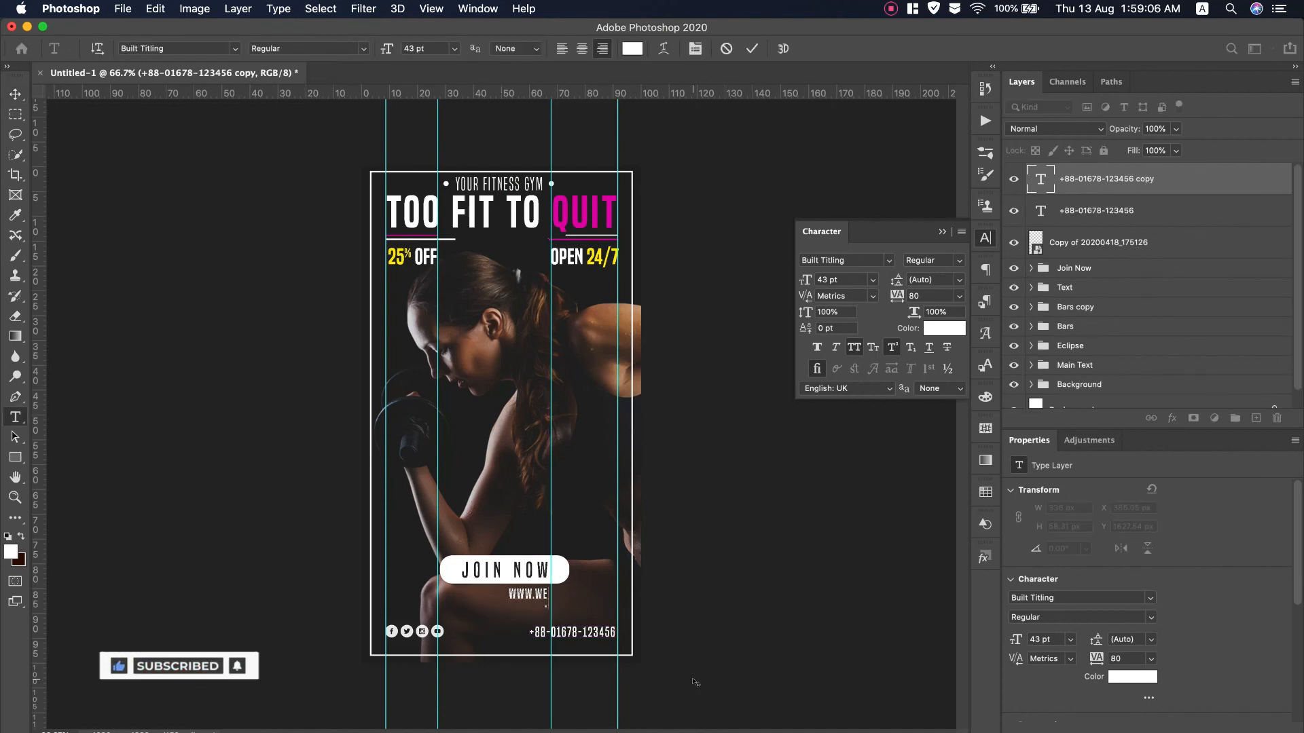
text(.com)
click(581, 42)
click(857, 345)
drag(806, 279, 789, 280)
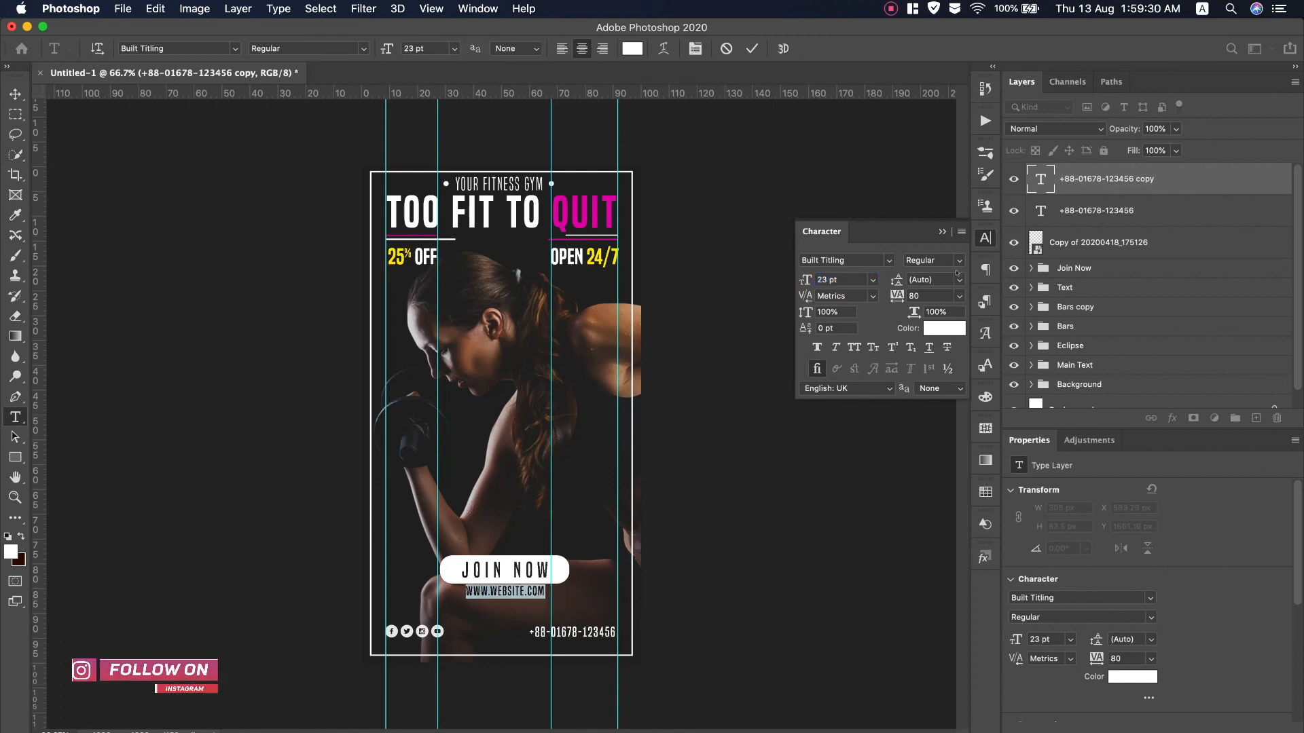
click(752, 48)
key(v)
Clear all guides from the canvas
click(735, 165)
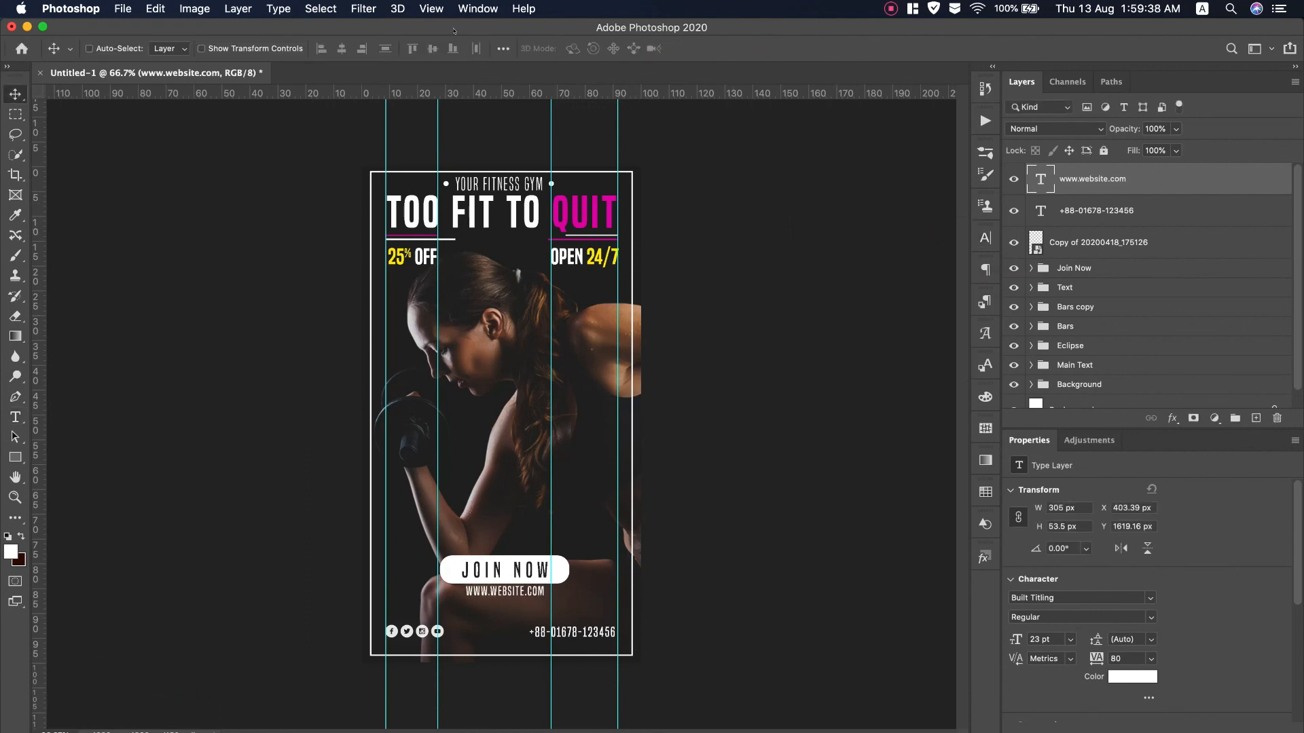
click(431, 8)
click(461, 422)
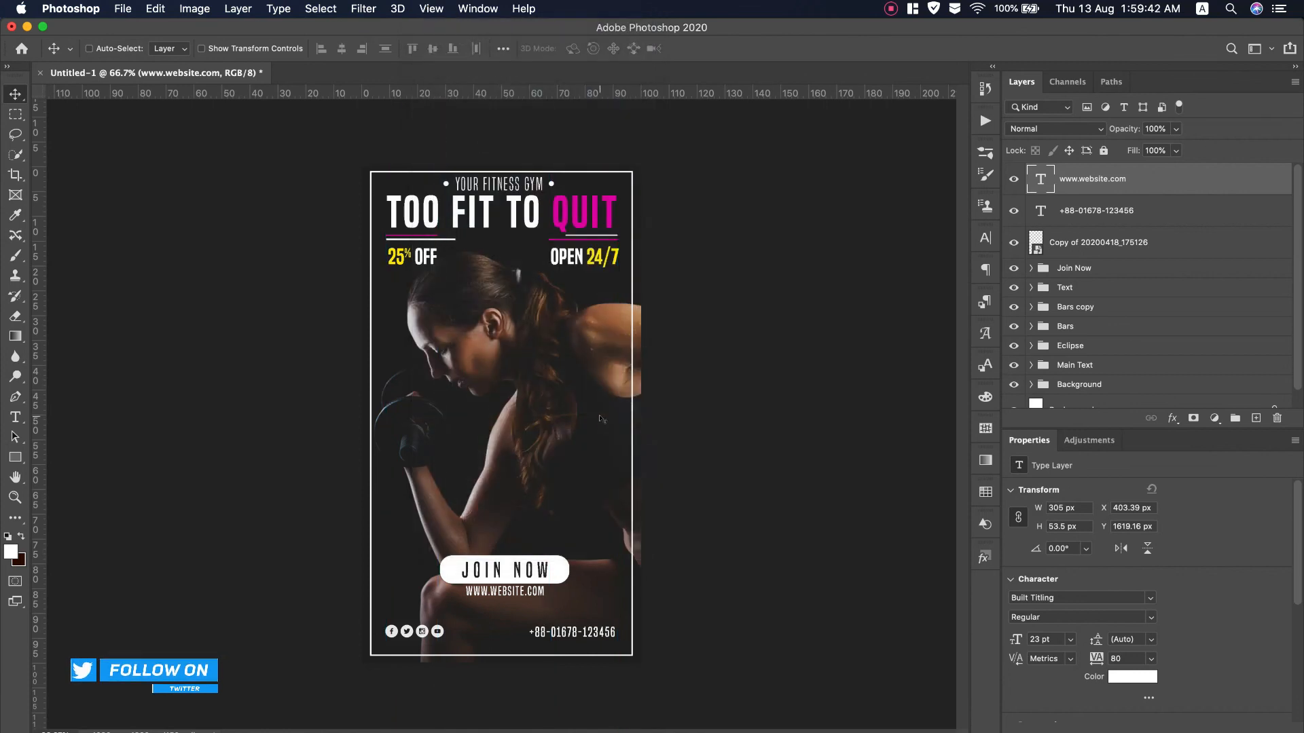
Group the three lower layers and name the group 'Lower Text'
shift+click(1122, 256)
key(super+g)
double_click(1071, 172)
text(Lower Te)
text(xt)
key(Return)
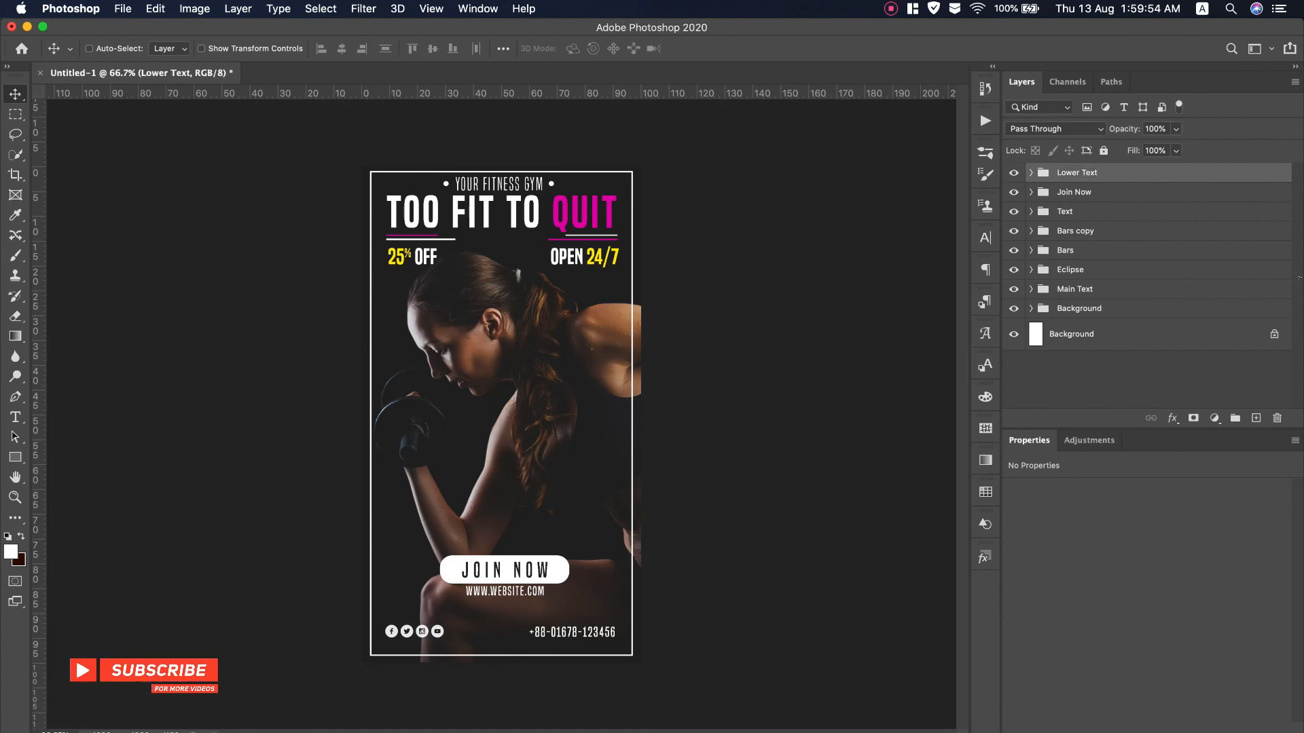
Save As 'Fitness Instagram Story Post.psd' on the Desktop in Photoshop format
click(115, 8)
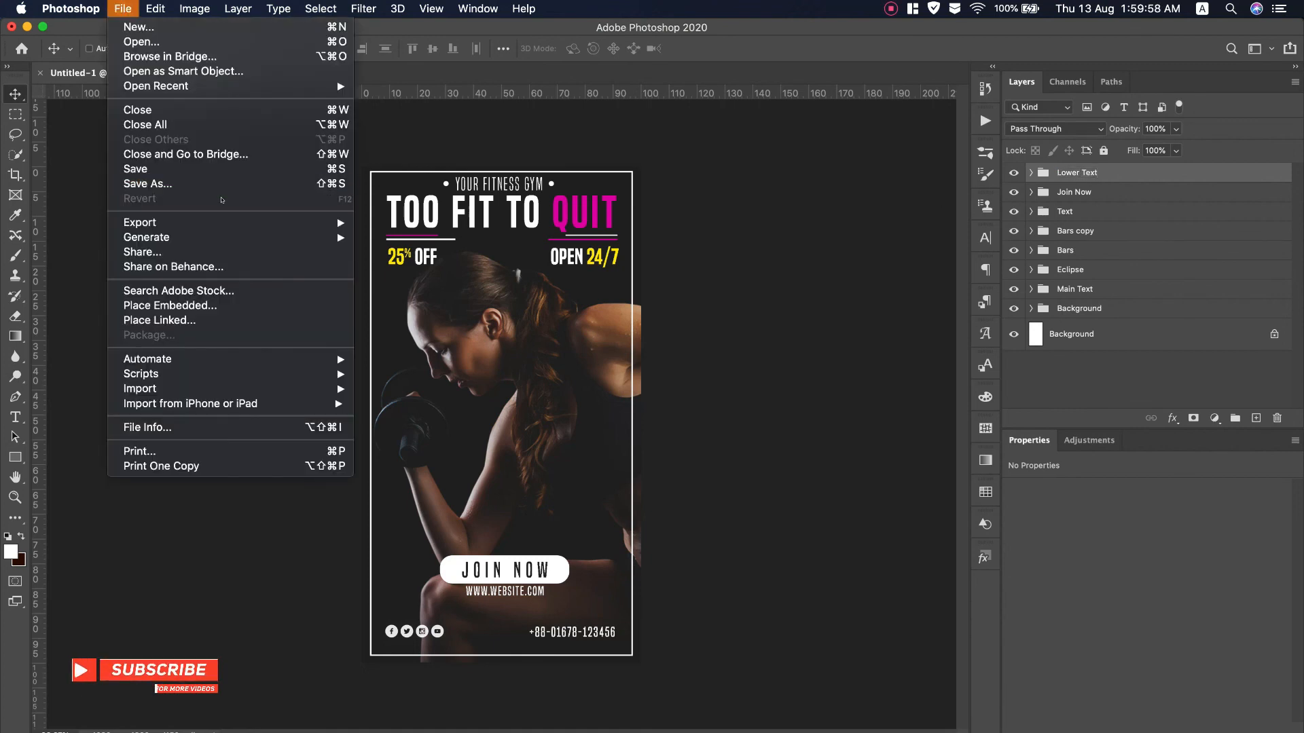
click(146, 181)
click(659, 214)
click(612, 356)
click(624, 165)
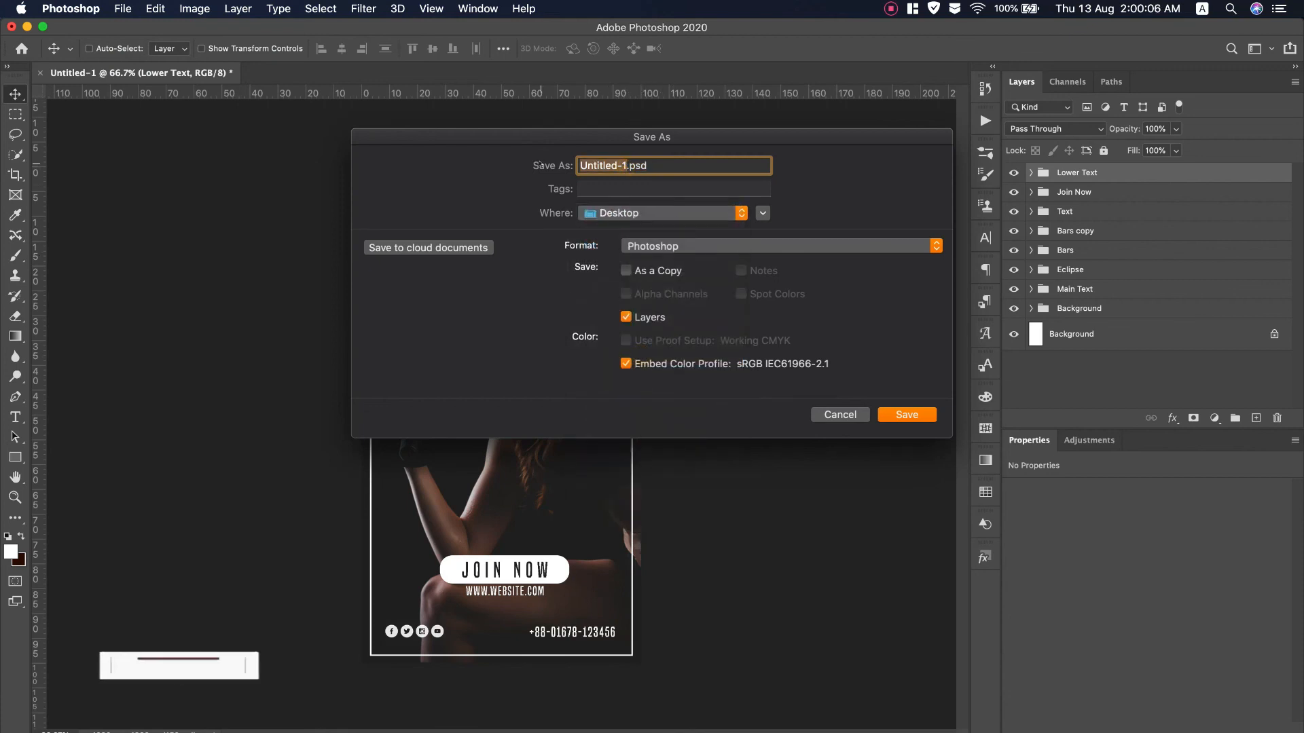
text(Fitness Instagram)
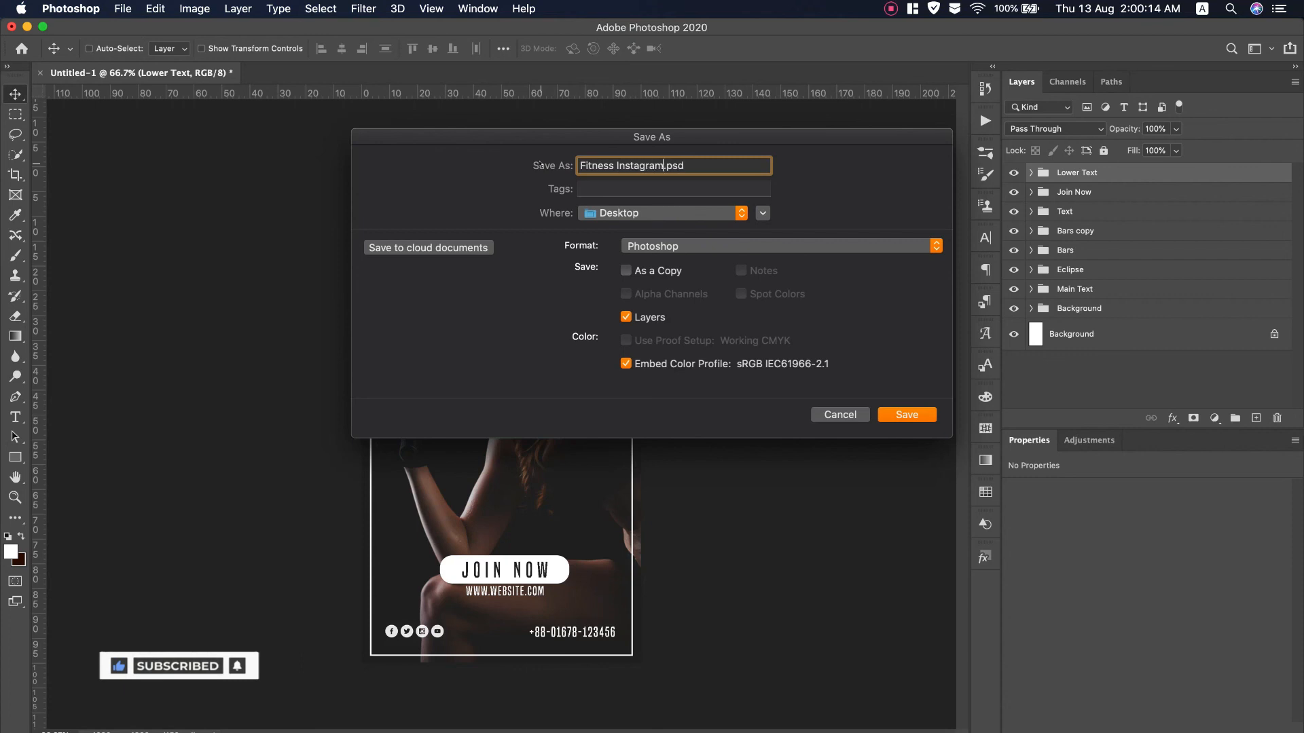
text(Story Post)
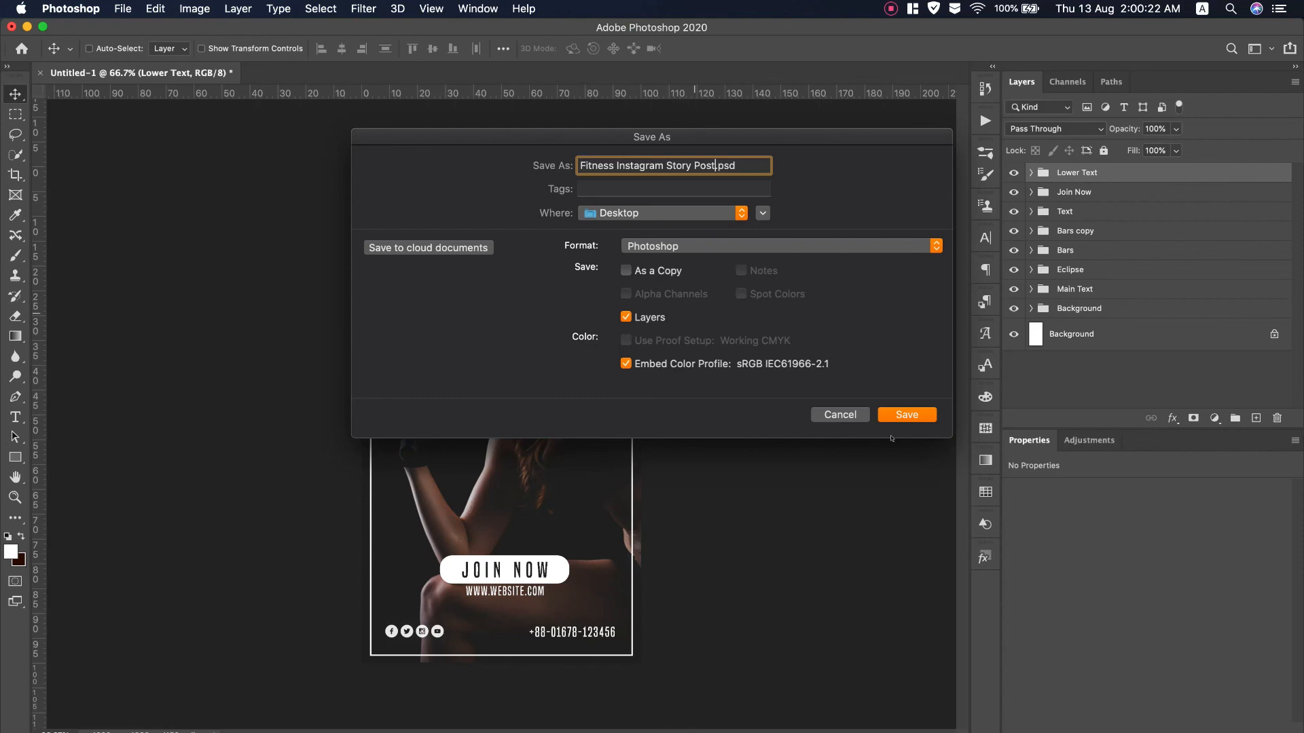
key(Return)
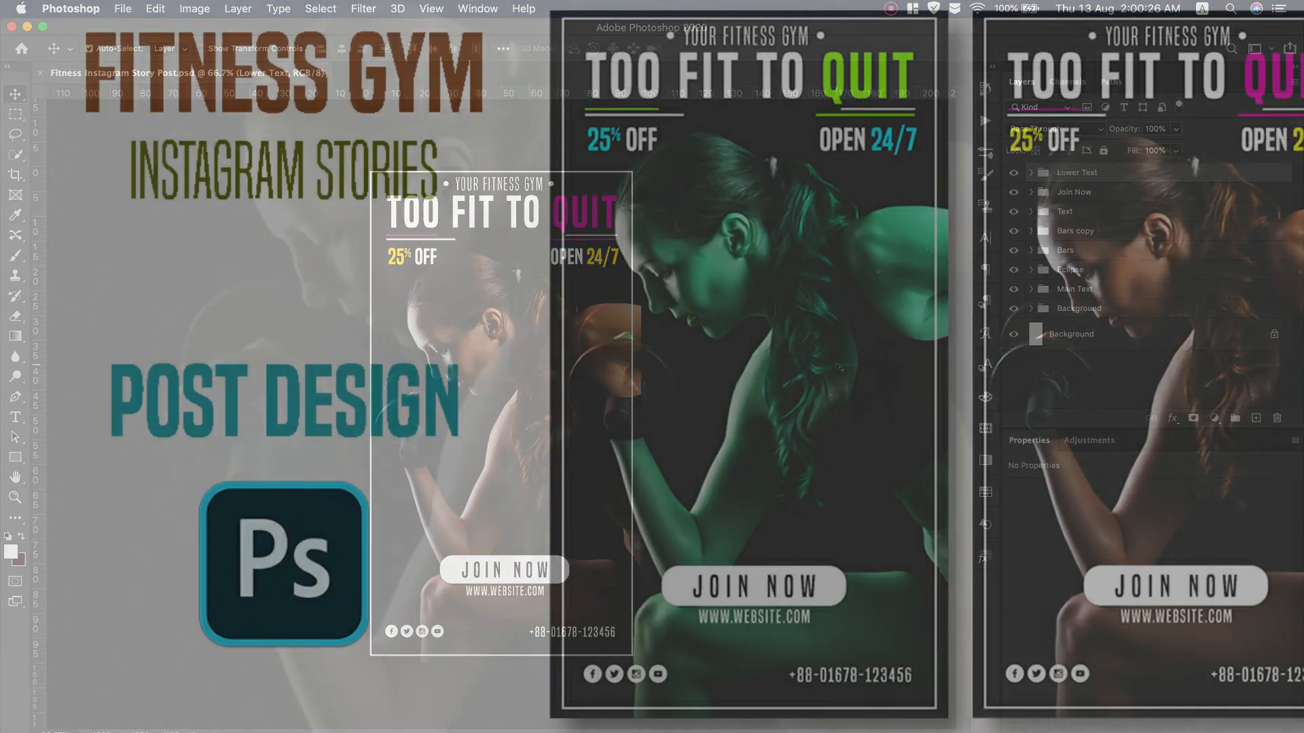